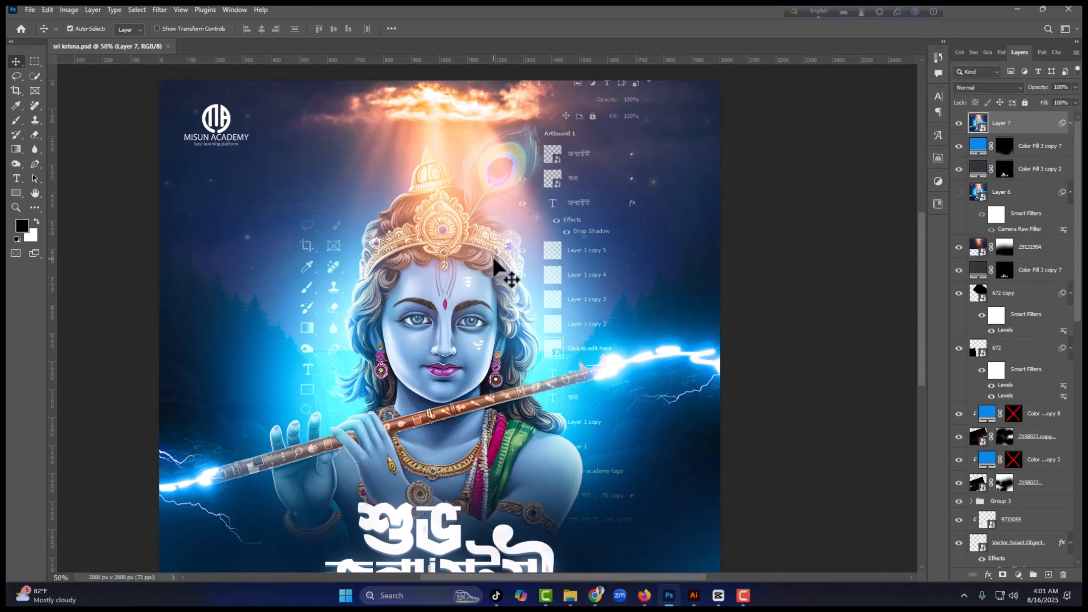
# Step: Examine the finished Krishna Janmashtami poster up close, from the logo and glowing crown to the flute and Bengali title
pyautogui.scroll(-2, 493, 256)
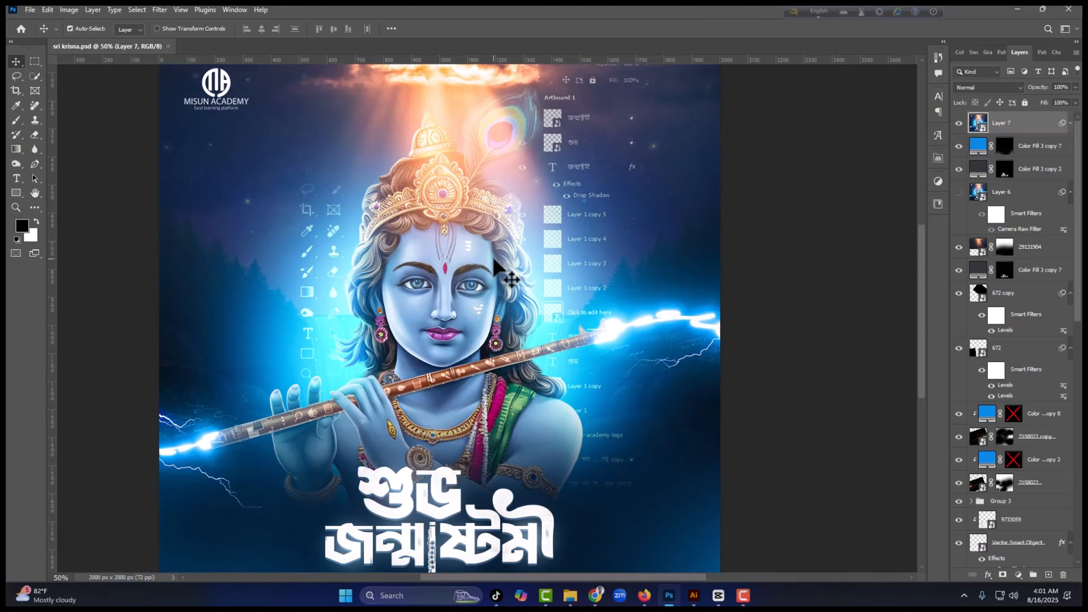
pyautogui.scroll(1, 494, 260)
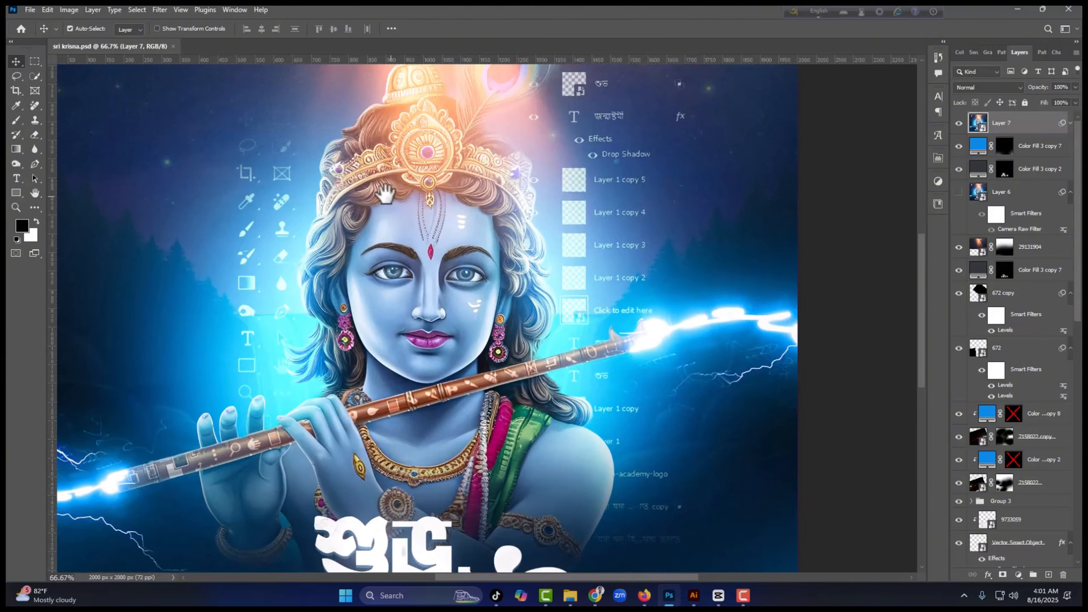
pyautogui.moveTo(385, 195); pyautogui.dragTo(465, 277)
pyautogui.moveTo(502, 218); pyautogui.dragTo(462, 289)
pyautogui.moveTo(567, 359); pyautogui.dragTo(568, 308)
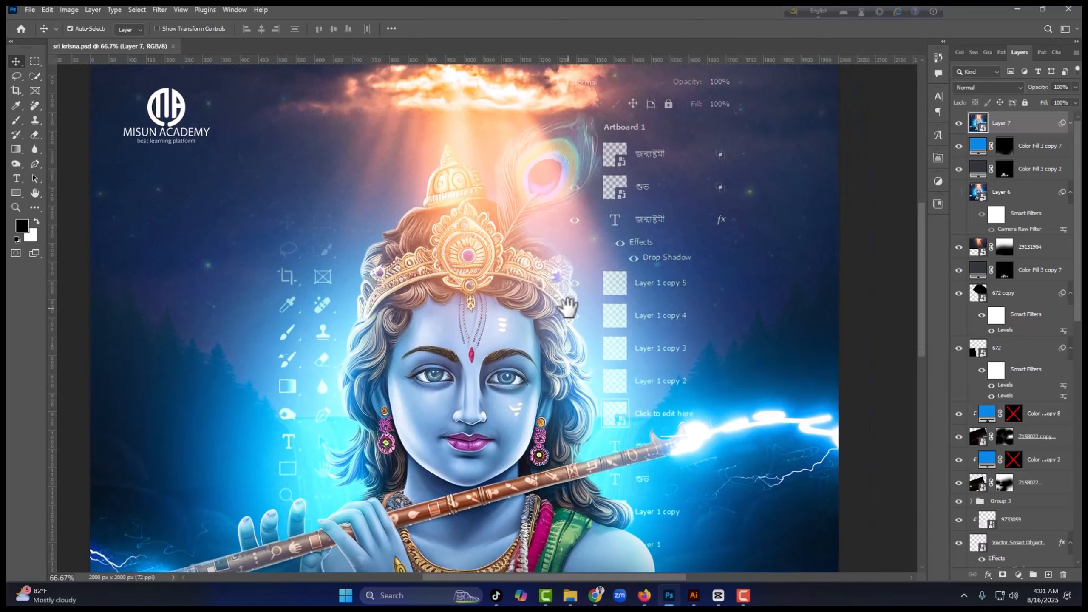
pyautogui.moveTo(614, 421); pyautogui.dragTo(627, 287)
pyautogui.moveTo(652, 364); pyautogui.dragTo(652, 306)
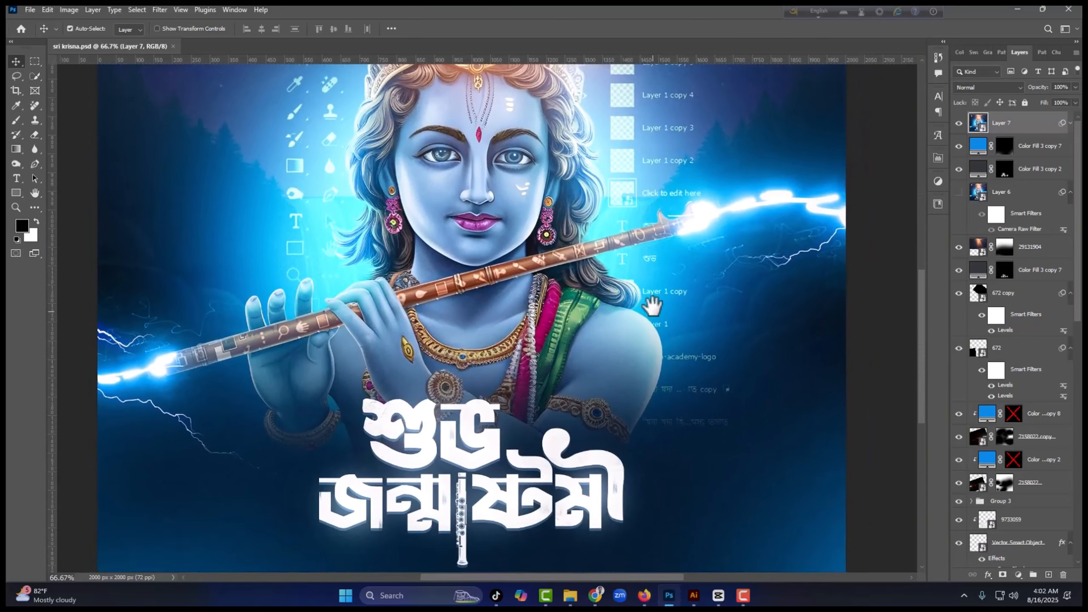
pyautogui.moveTo(631, 416); pyautogui.dragTo(635, 362)
pyautogui.moveTo(506, 270); pyautogui.dragTo(516, 363)
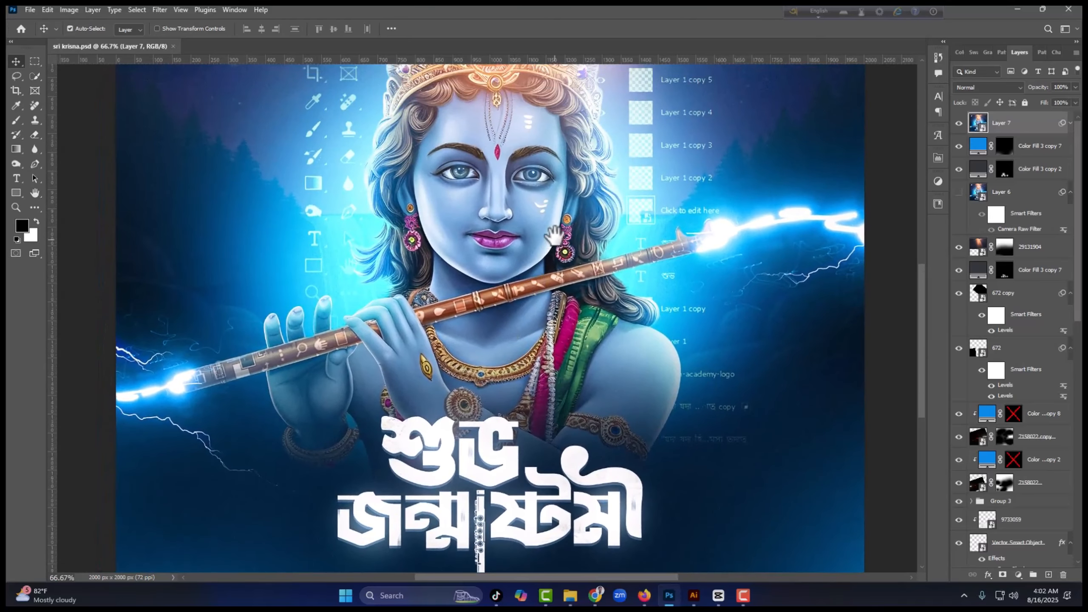
pyautogui.moveTo(554, 235); pyautogui.dragTo(541, 334)
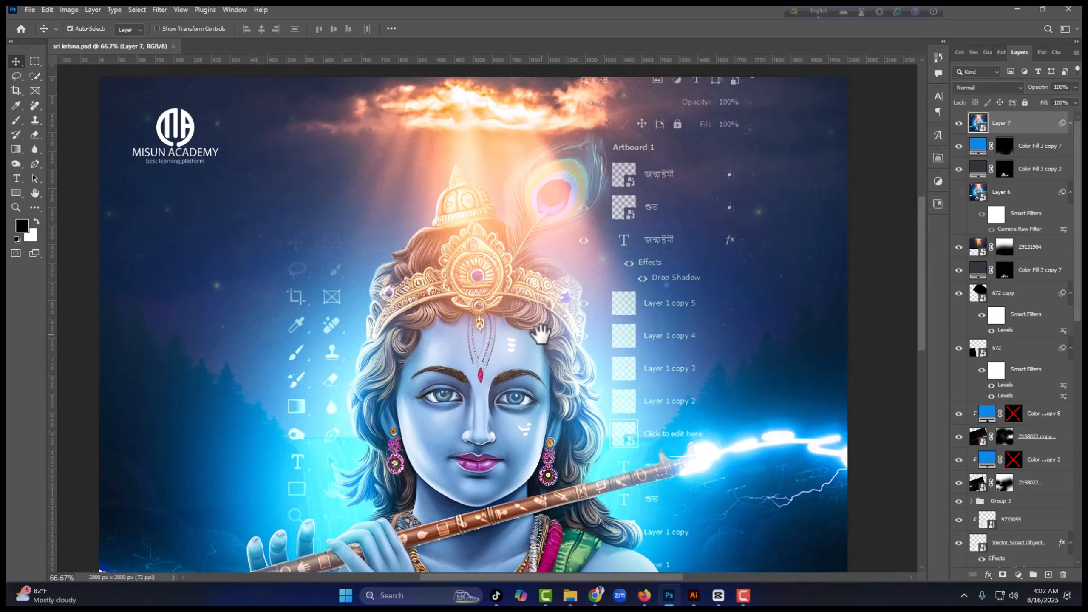
pyautogui.scroll(-5, 538, 365)
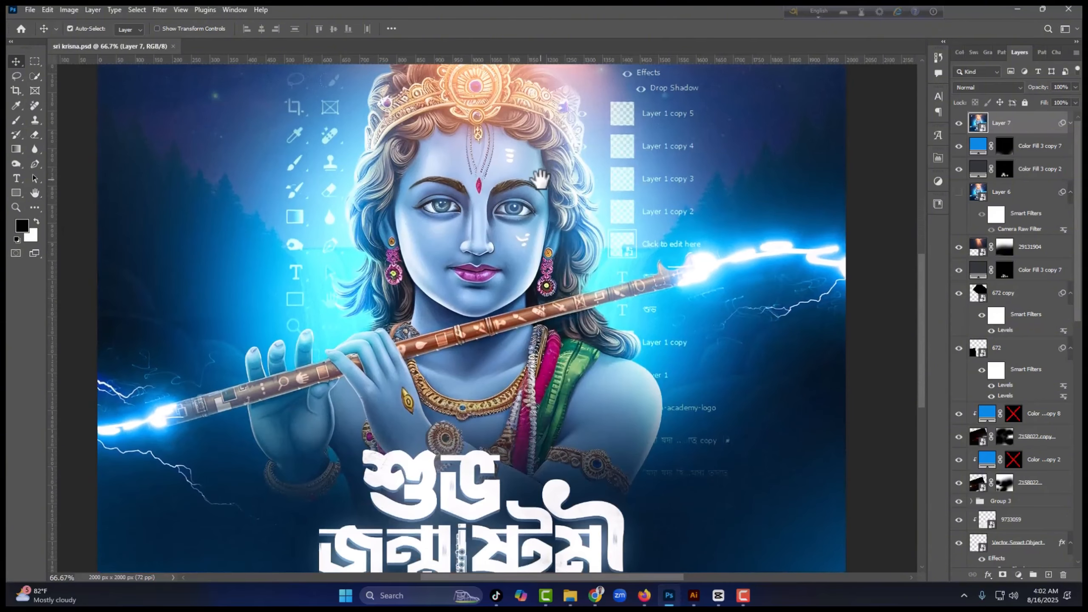
pyautogui.moveTo(562, 312); pyautogui.dragTo(580, 245)
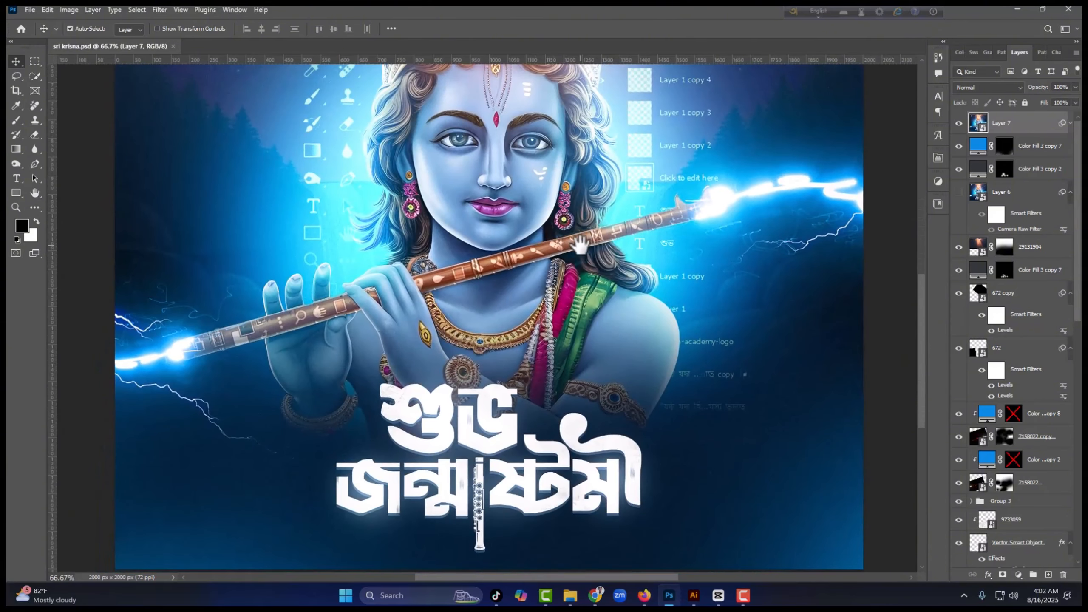
# Step: Switch to Chrome and look through the MISUN Academy home page, from the course introduction to the student feedback section
pyautogui.moveTo(620, 596)
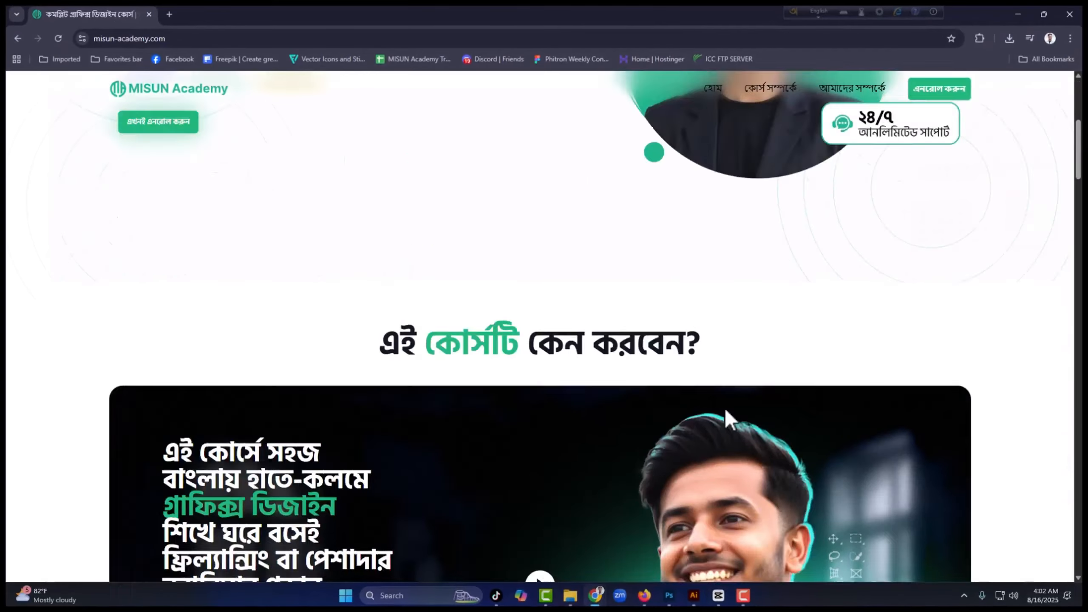
pyautogui.scroll(-5, 729, 416)
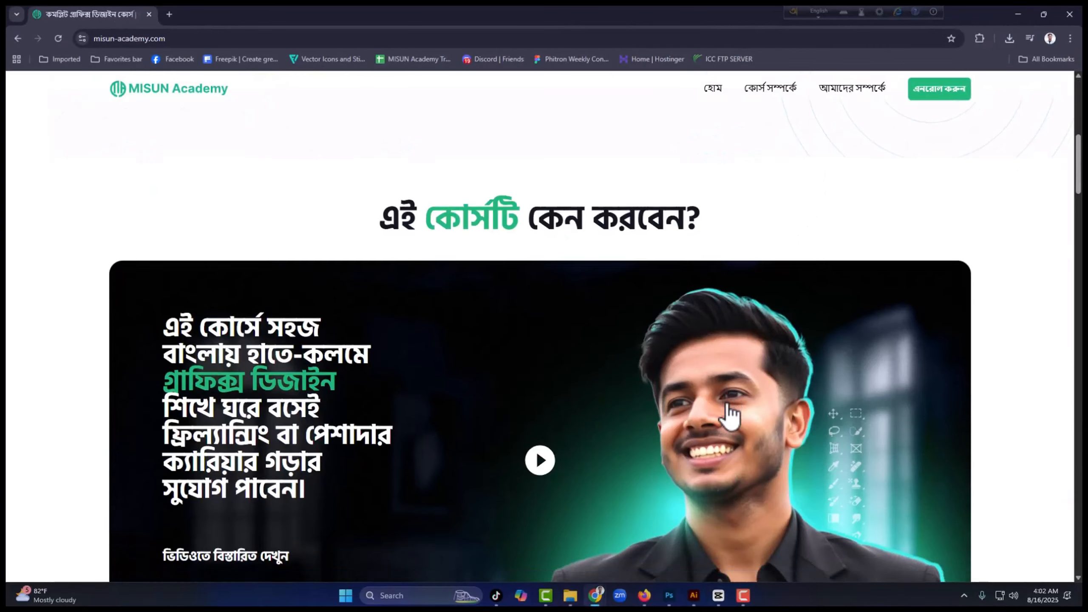
pyautogui.scroll(-6, 785, 374)
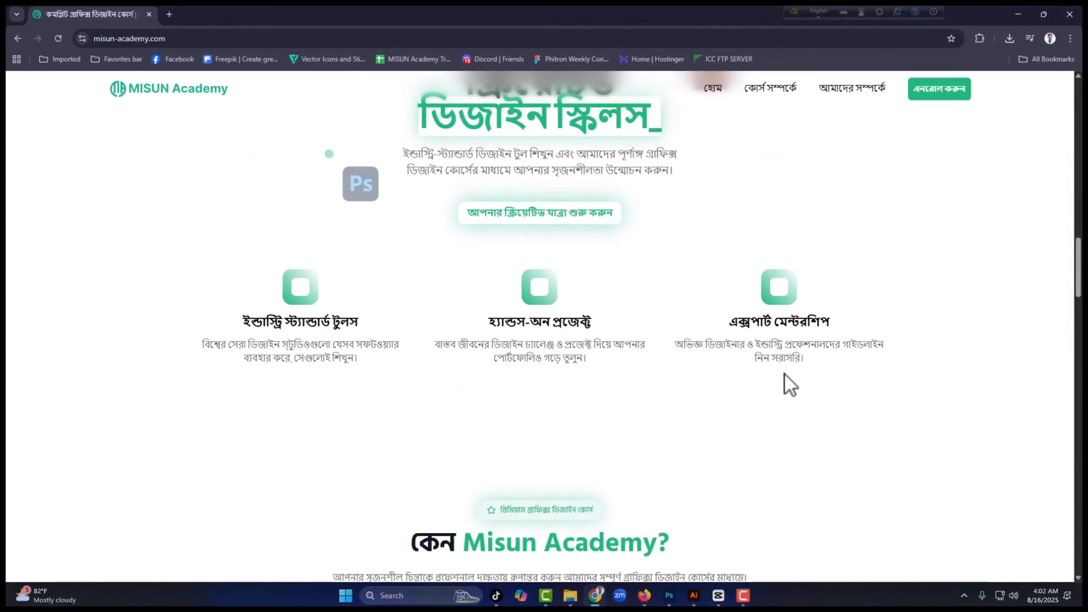
pyautogui.scroll(-6, 786, 371)
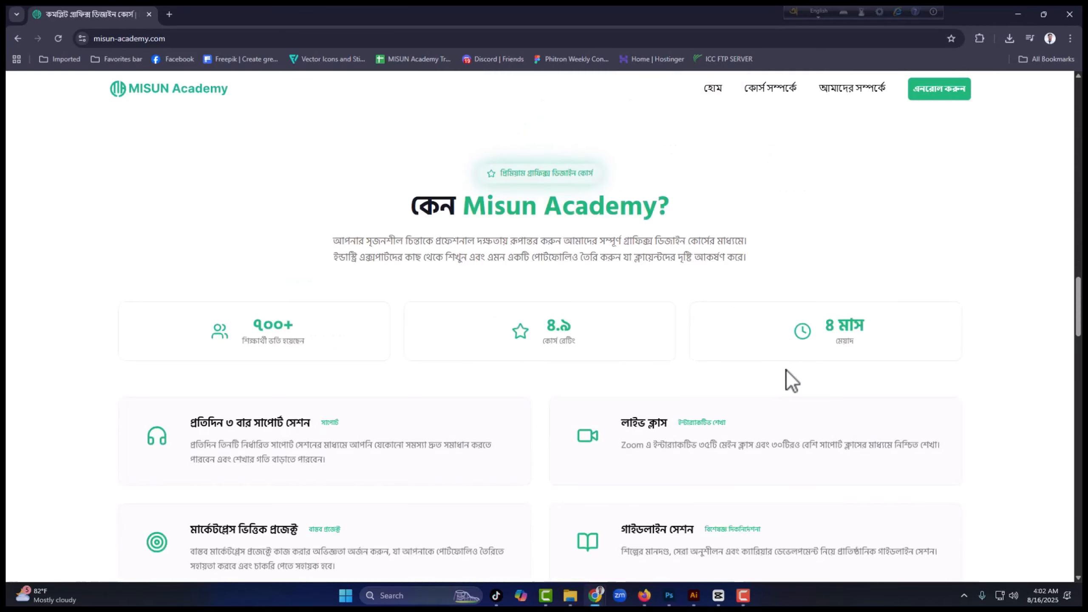
pyautogui.scroll(-6, 786, 370)
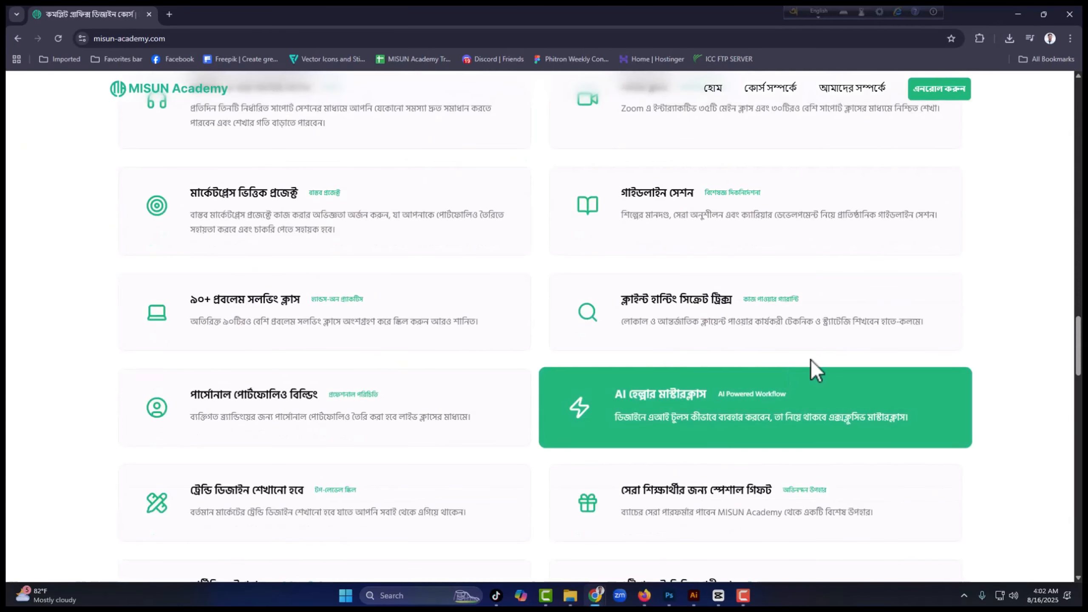
pyautogui.scroll(-20, 816, 371)
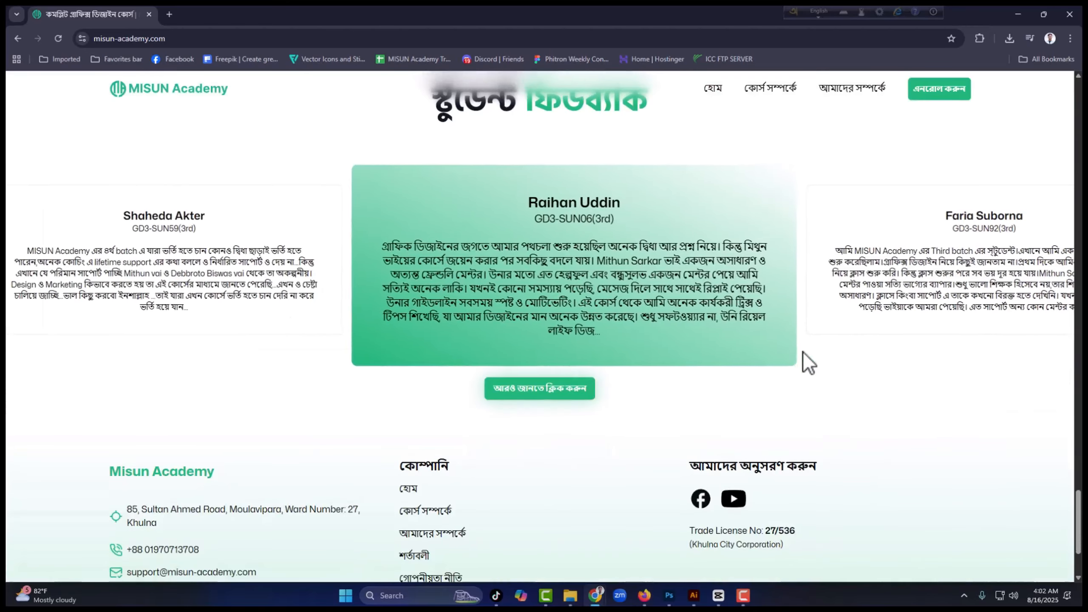
# Step: Browse the full student feedback page through its second page of reviews, and open the course enrollment form
pyautogui.click(510, 394)
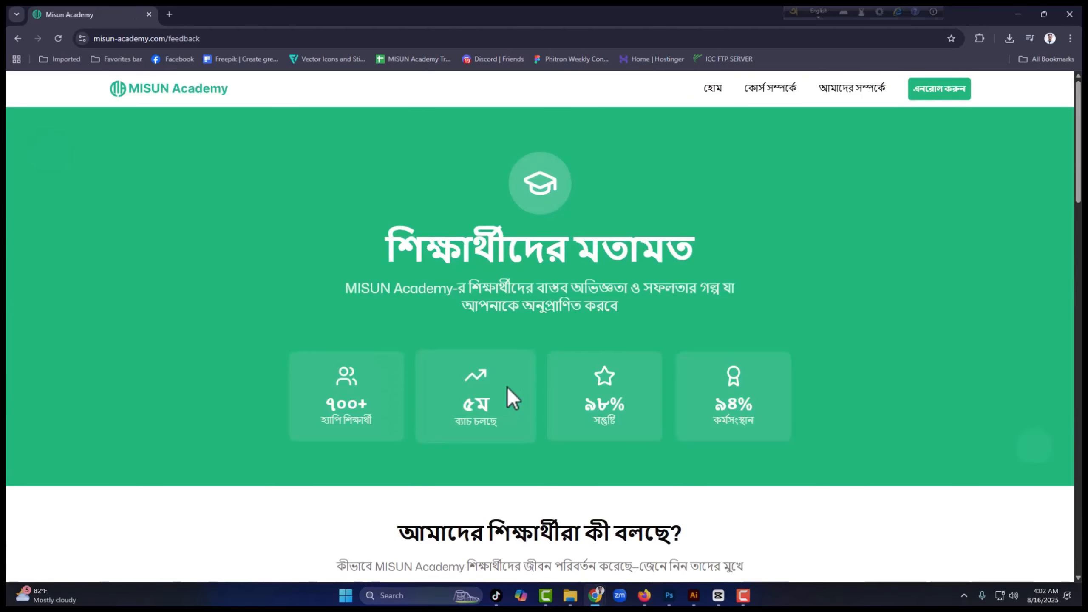
pyautogui.scroll(-10, 536, 386)
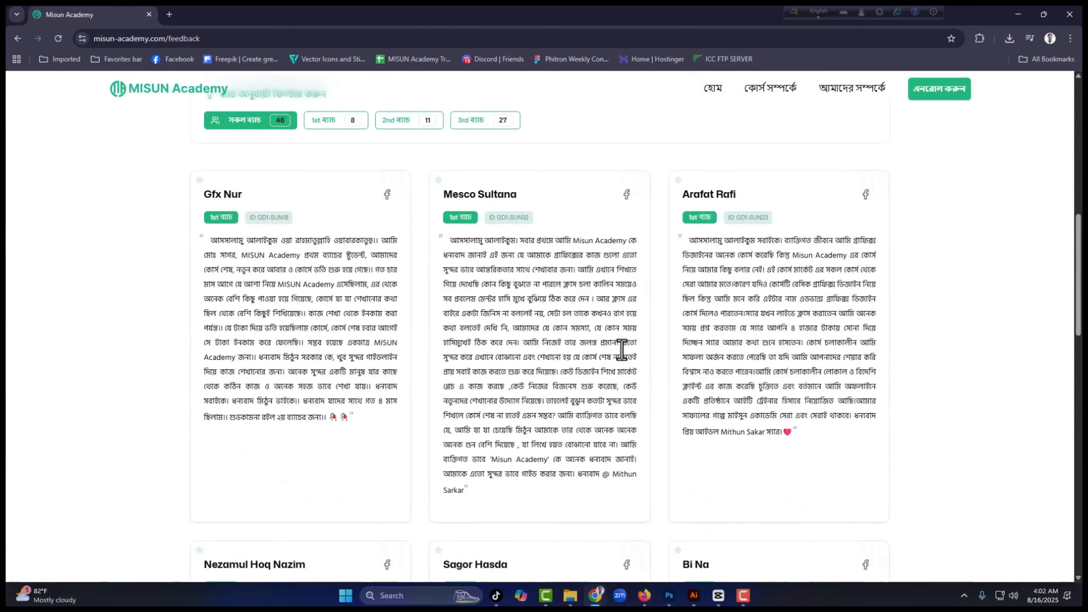
pyautogui.scroll(-7, 624, 350)
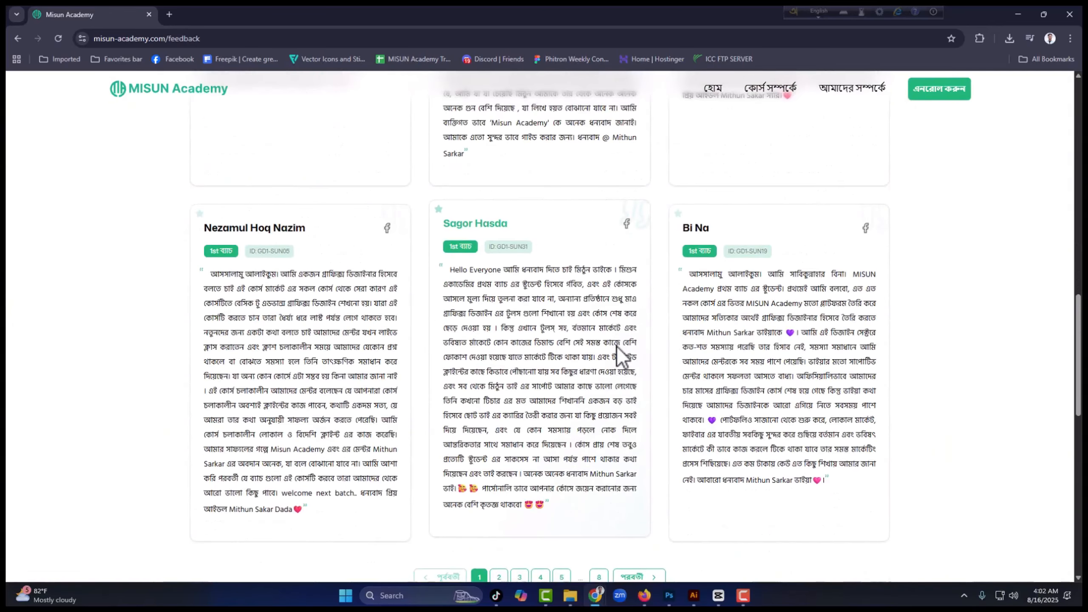
pyautogui.scroll(-5, 618, 347)
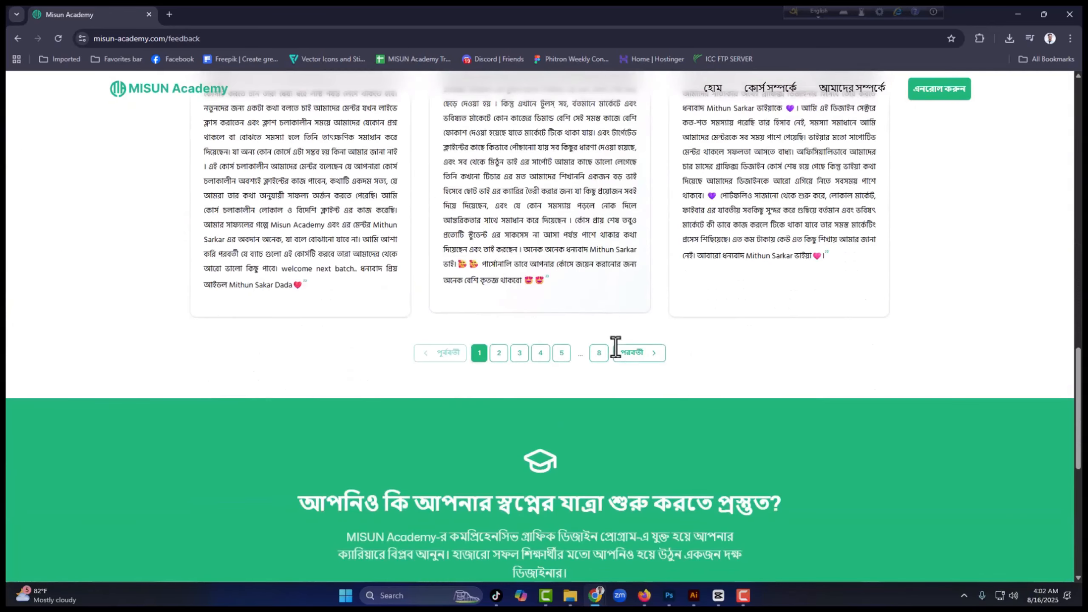
pyautogui.click(505, 358)
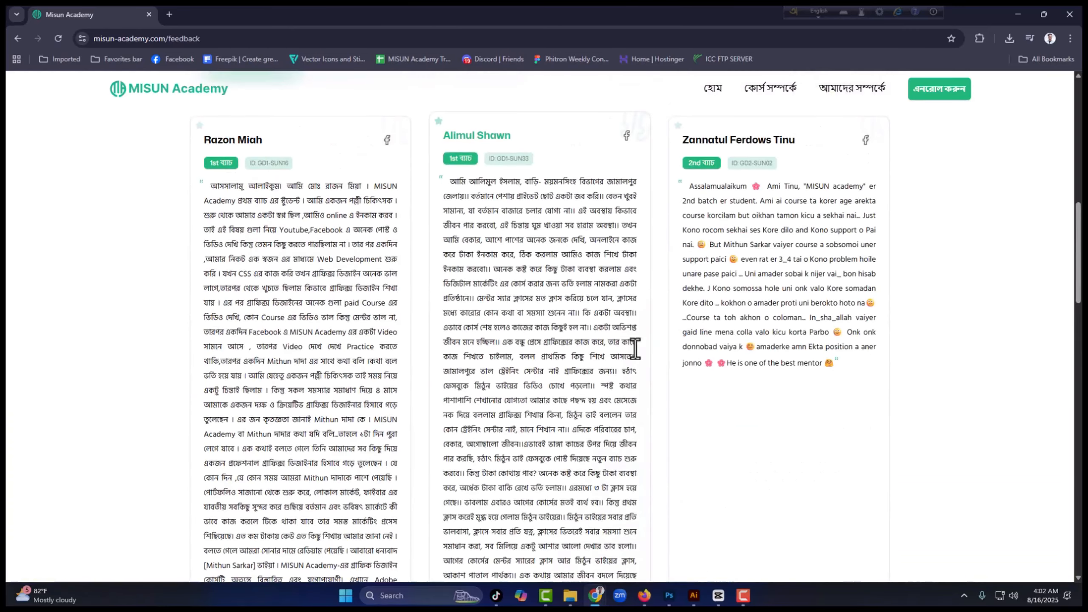
pyautogui.scroll(6, 636, 347)
pyautogui.scroll(-4, 636, 347)
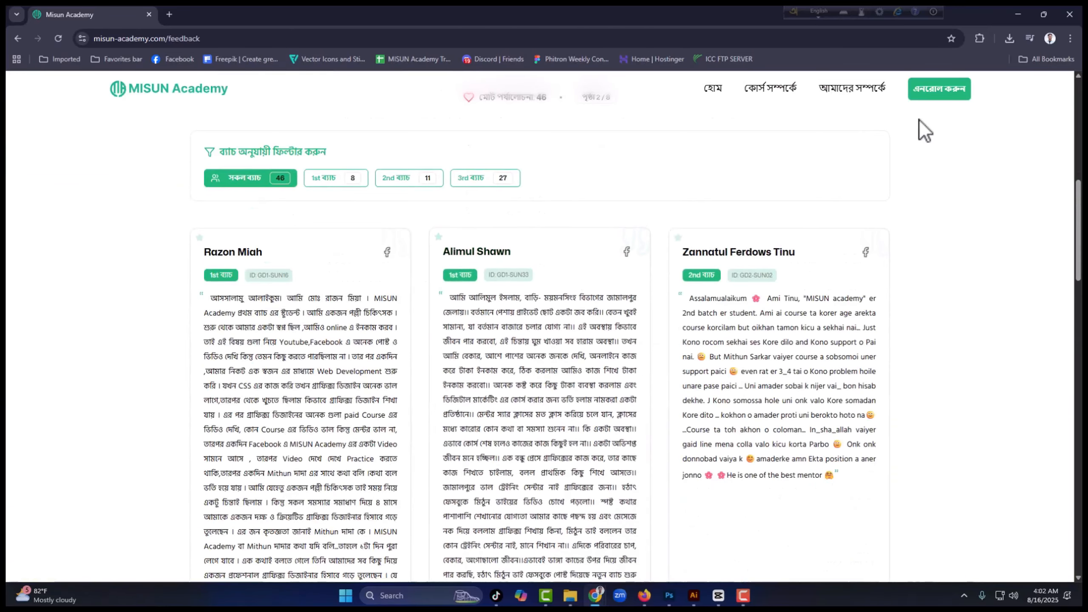
pyautogui.click(935, 96)
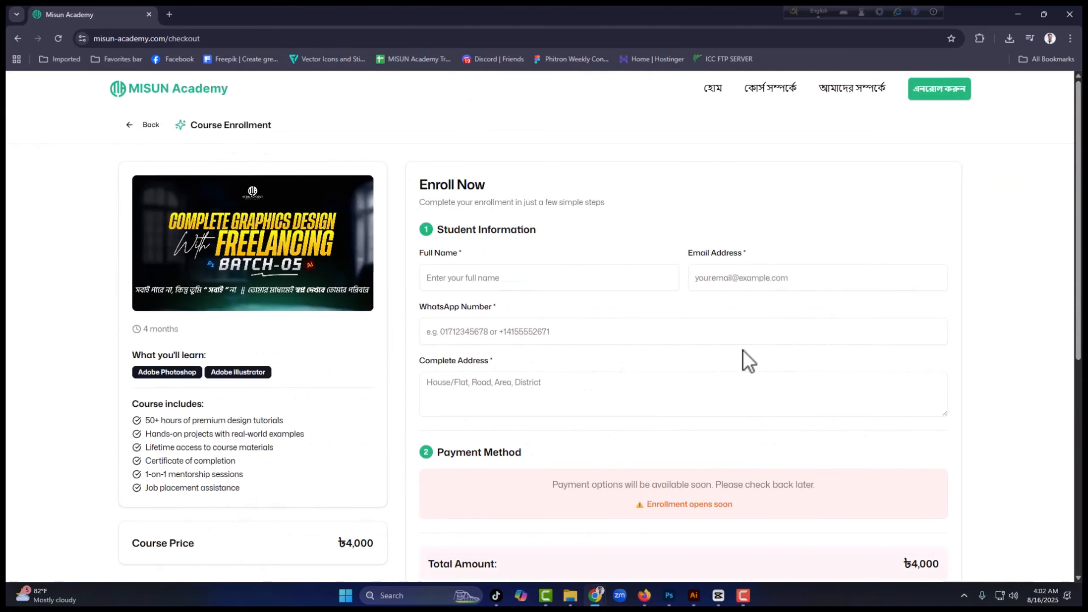
# Step: Switch back to Photoshop and view the whole finished poster at 33.3% zoom
pyautogui.click(671, 600)
pyautogui.scroll(5, 663, 279)
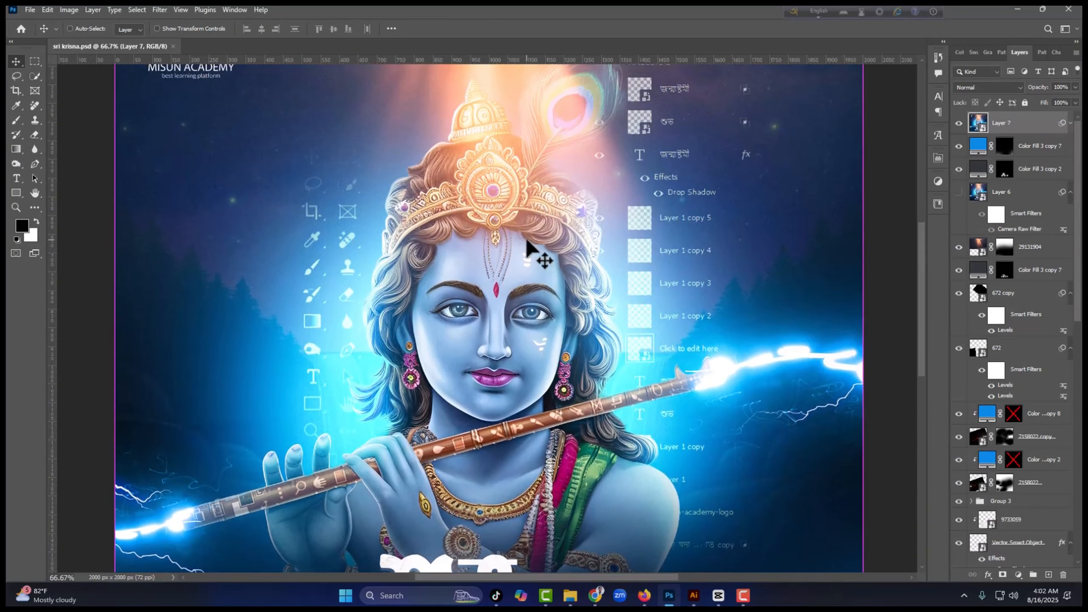
pyautogui.hotkey('ctrl', '-')
pyautogui.hotkey('ctrl', '0')
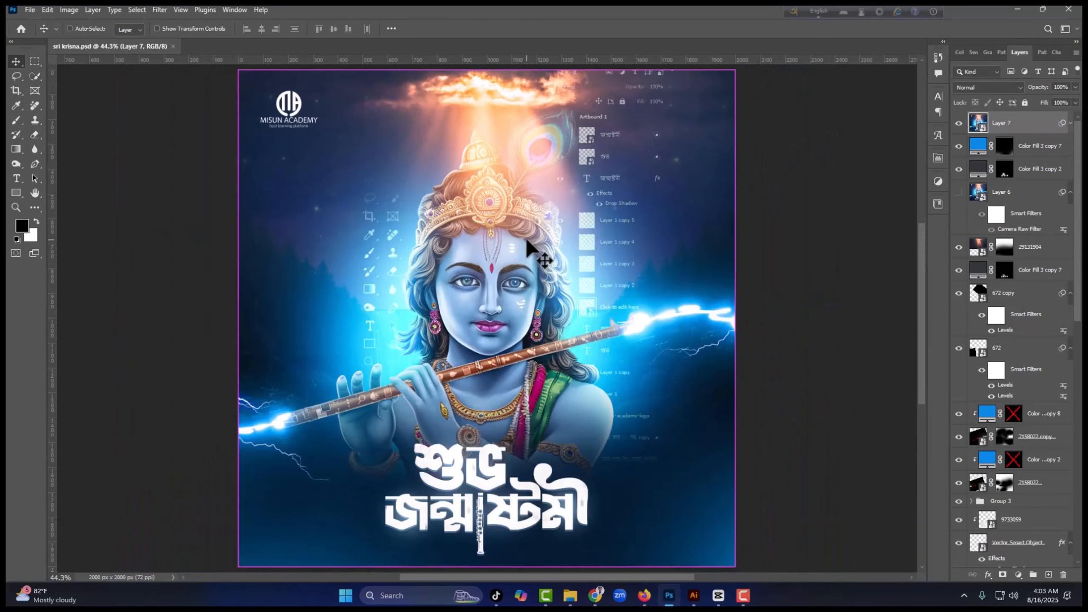
pyautogui.hotkey('ctrl', '-')
pyautogui.hotkey('ctrl', '+')
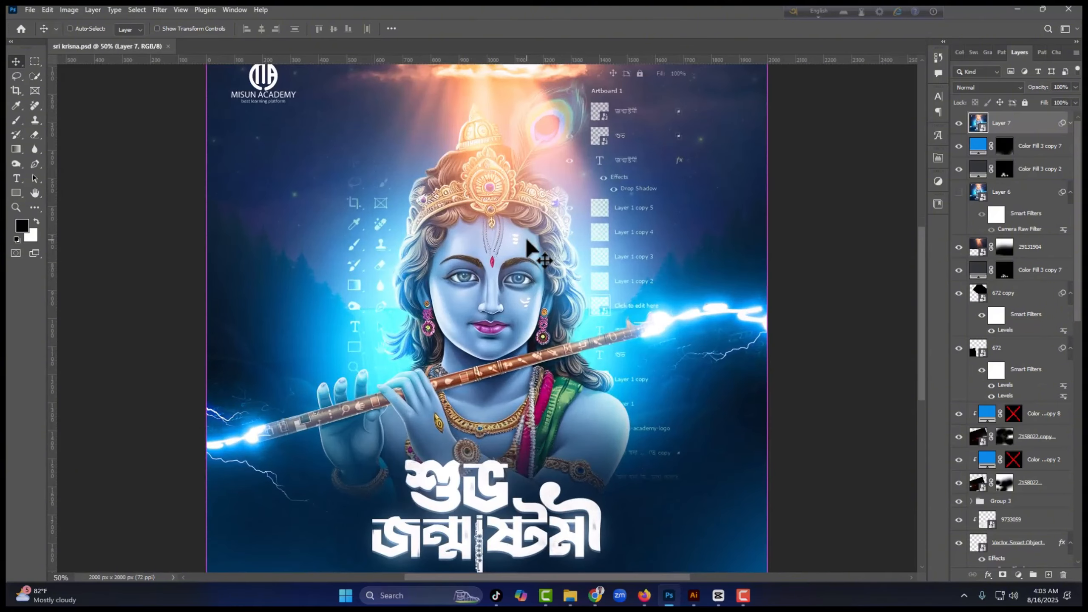
pyautogui.hotkey('ctrl', '-')
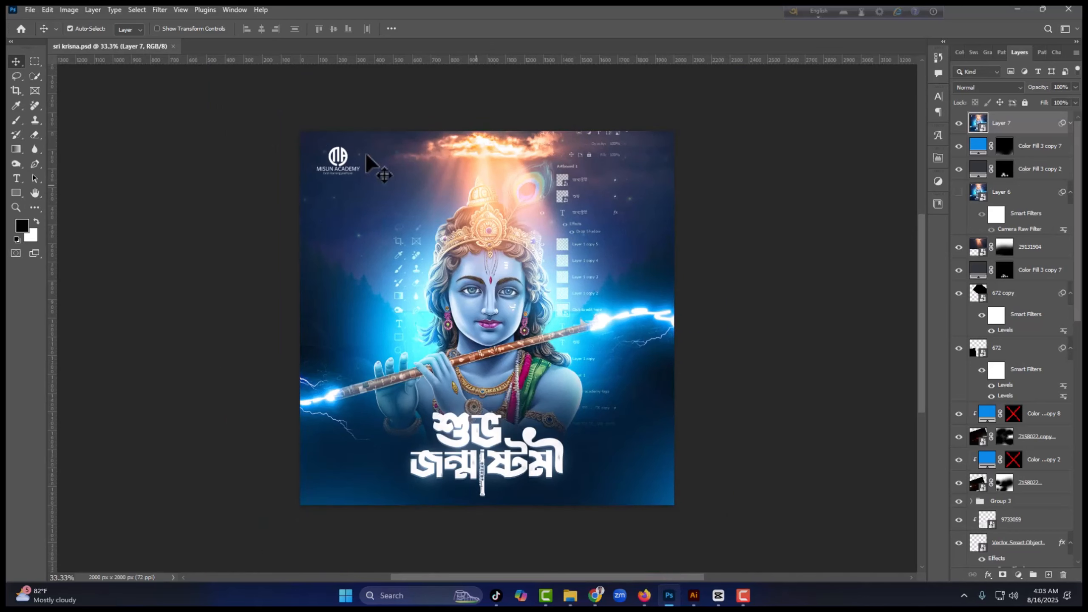
# Step: Create a new document from the recent 2000 x 2000 px, 300 ppi custom preset with artboards enabled
pyautogui.click(16, 106)
pyautogui.hotkey('ctrl', 'n')
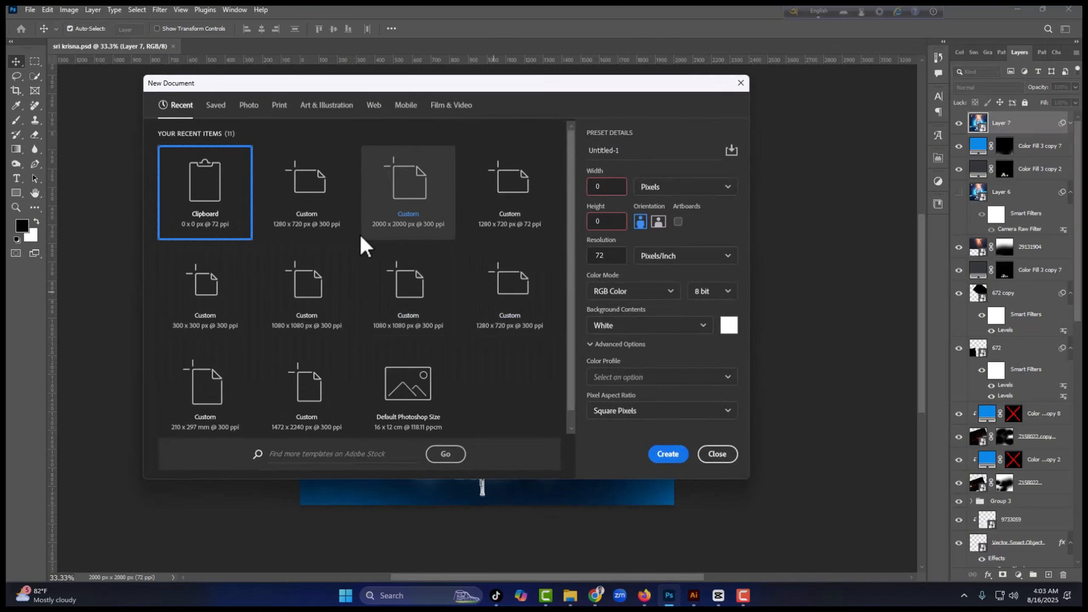
pyautogui.click(388, 190)
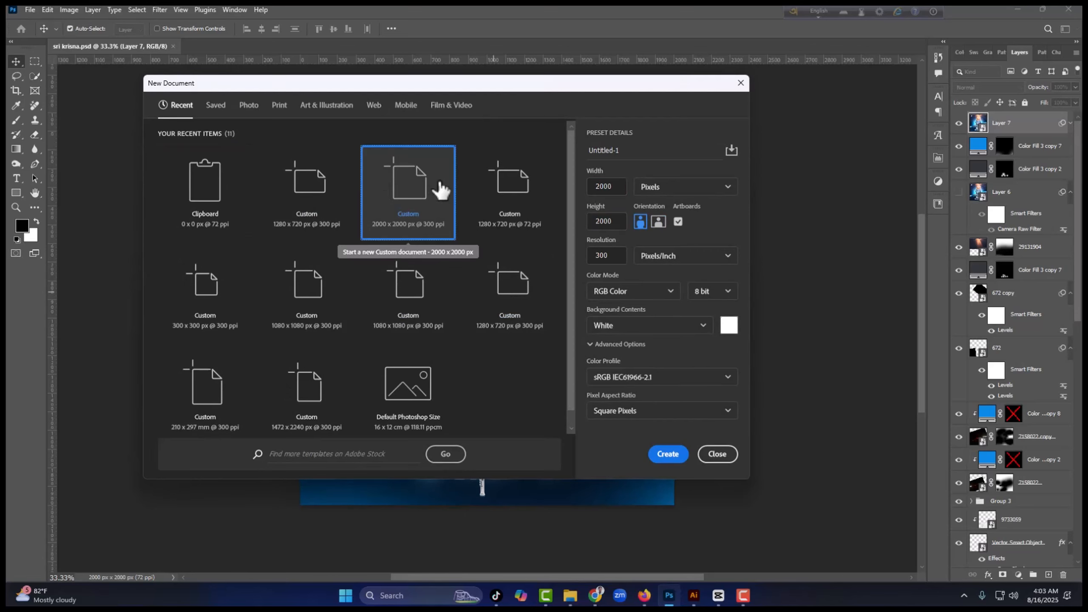
pyautogui.click(667, 454)
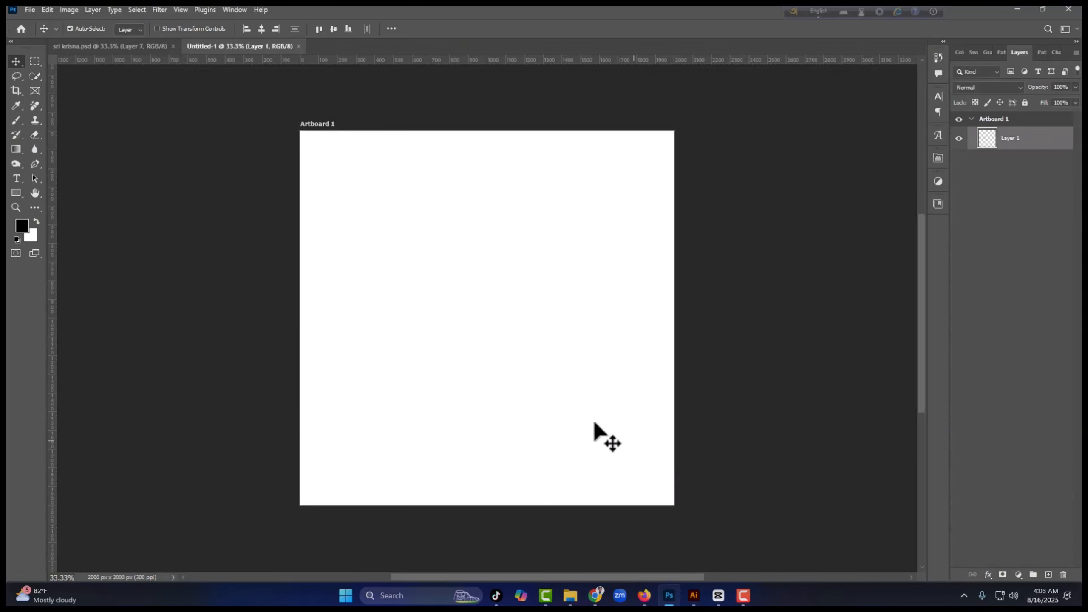
# Step: Add a black (000000) Solid Color fill layer to the artboard
pyautogui.moveTo(454, 331); pyautogui.dragTo(395, 331)
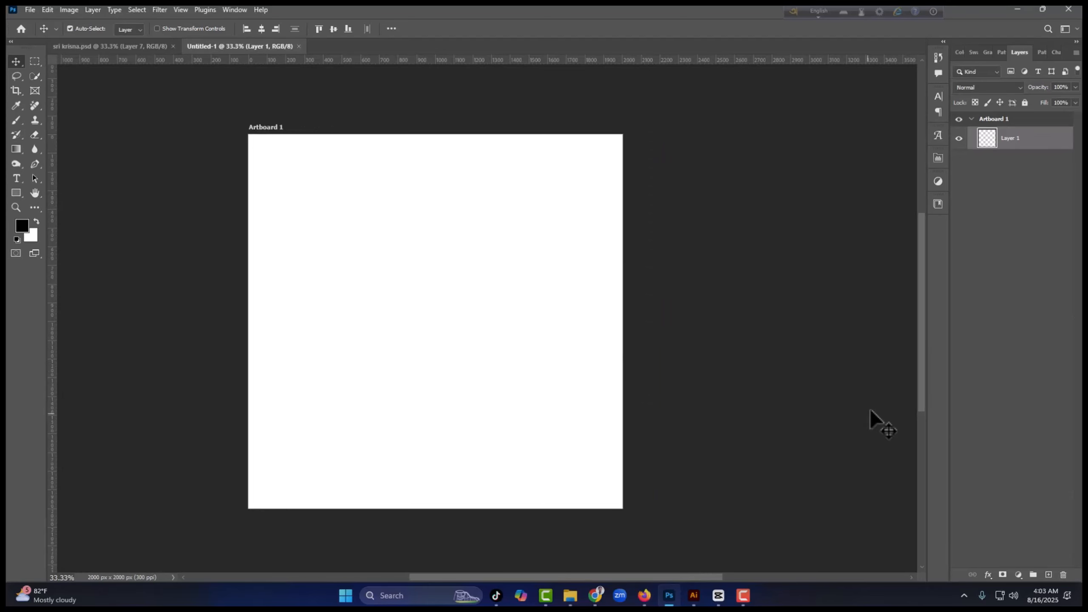
pyautogui.click(1019, 575)
pyautogui.click(1002, 380)
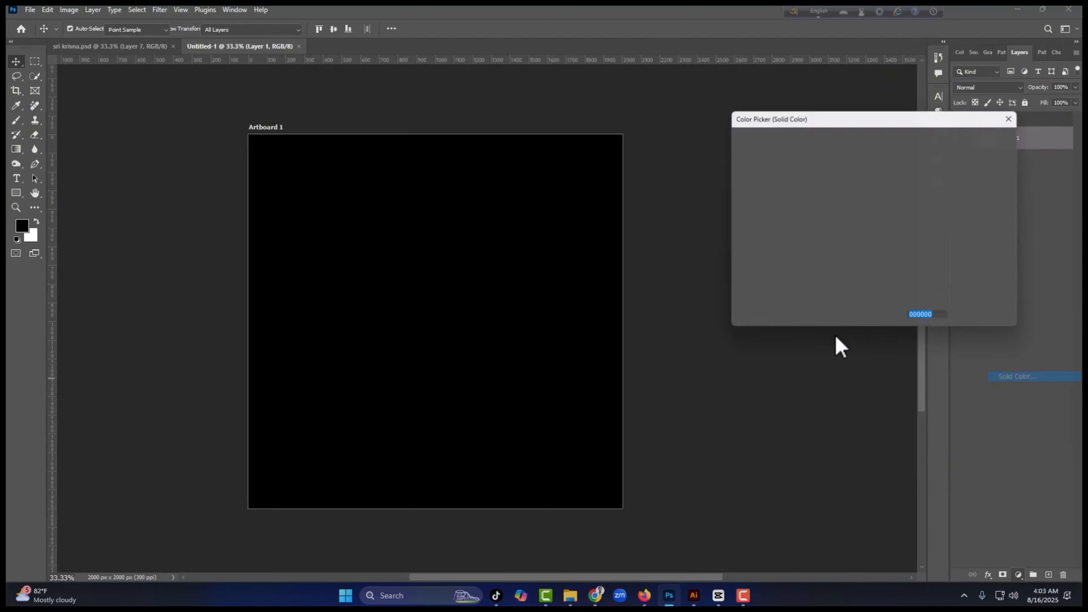
pyautogui.click(981, 138)
# Step: Place the Krishna image 754 from Downloads as an embedded object filling the artboard
pyautogui.moveTo(437, 267); pyautogui.dragTo(410, 265)
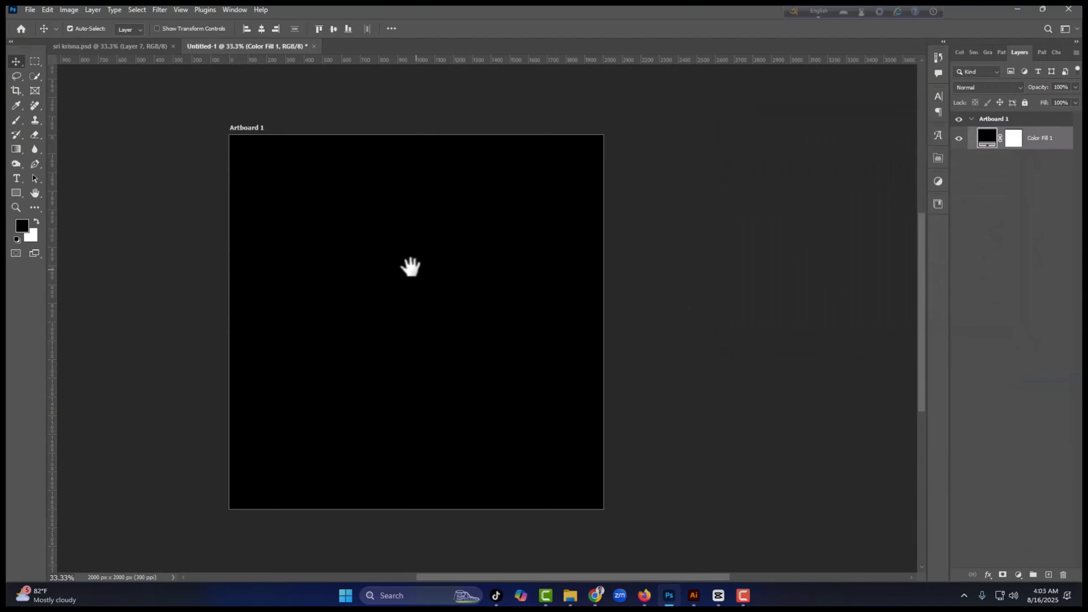
pyautogui.click(30, 9)
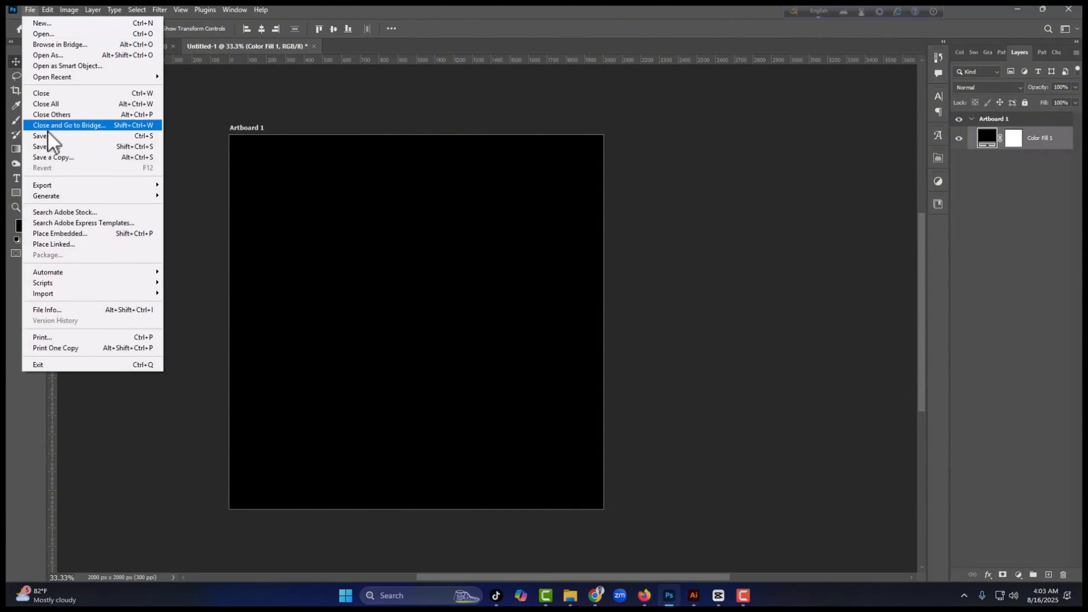
pyautogui.click(49, 234)
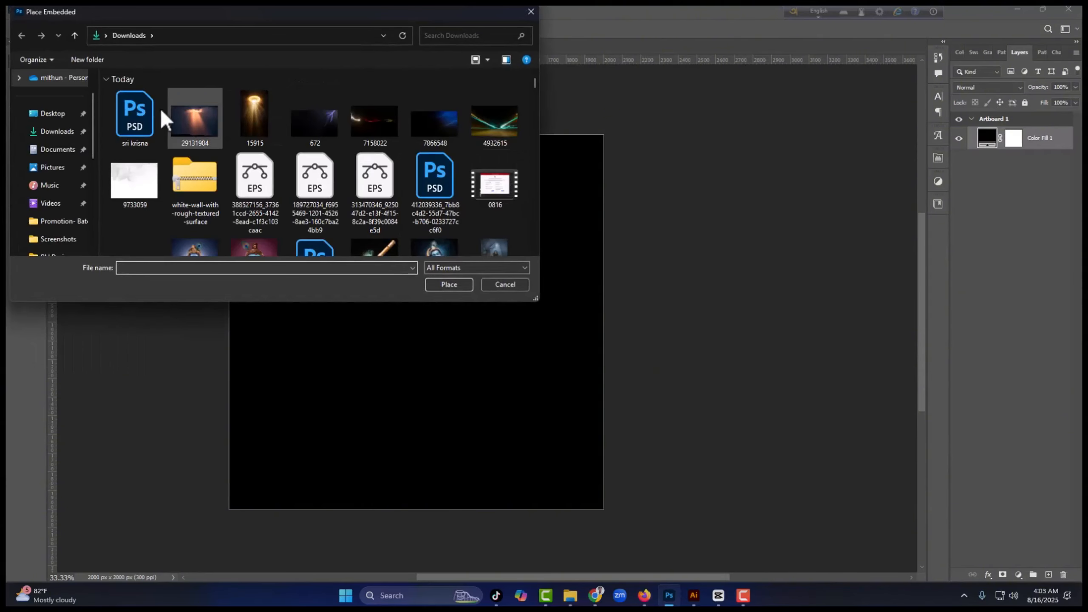
pyautogui.scroll(-1, 471, 122)
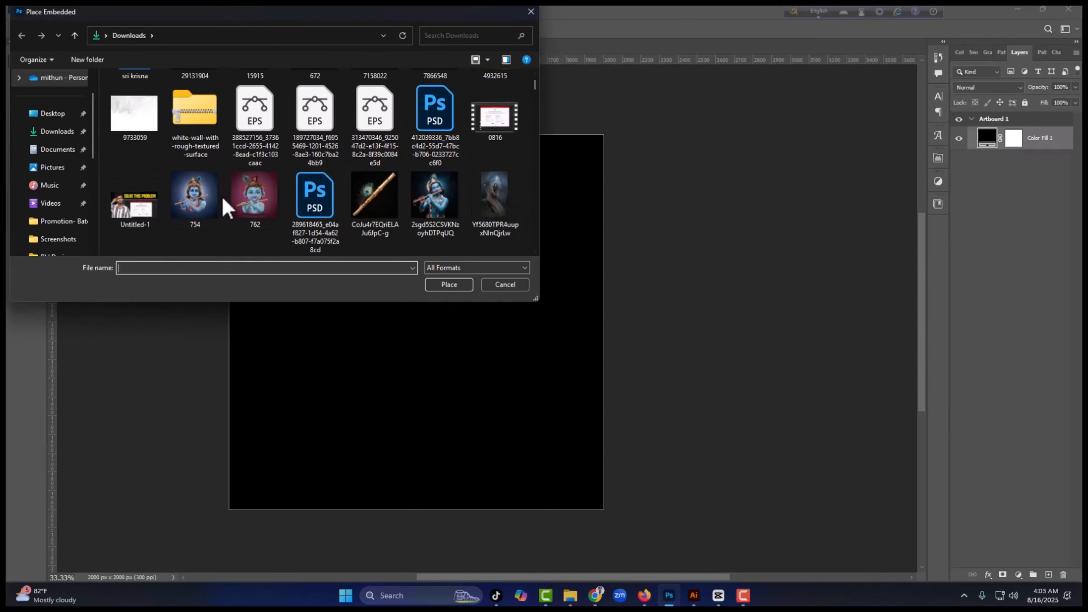
pyautogui.doubleClick(192, 183)
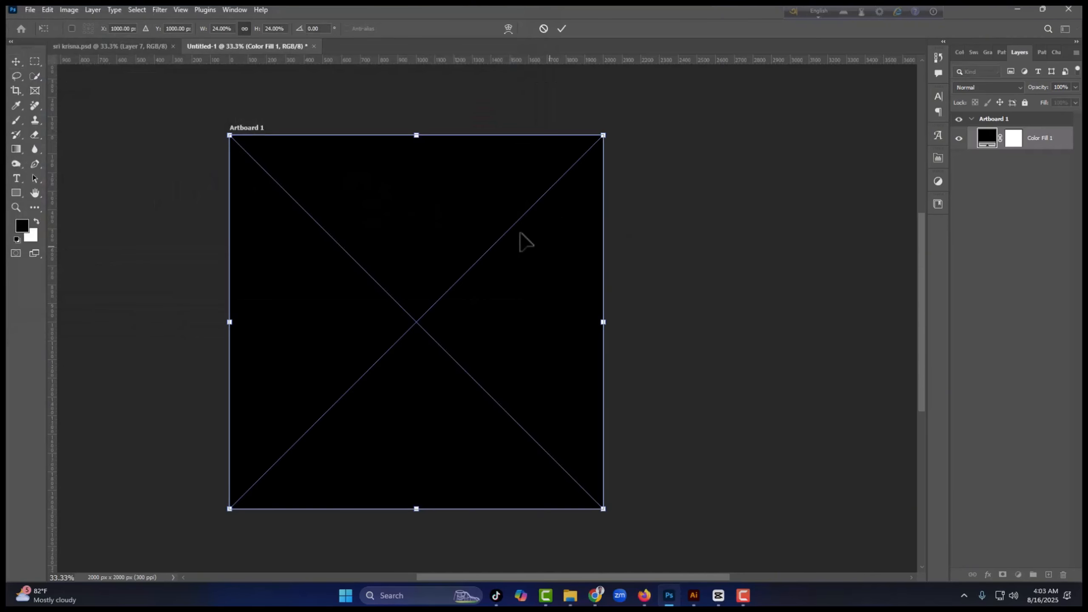
pyautogui.click(561, 29)
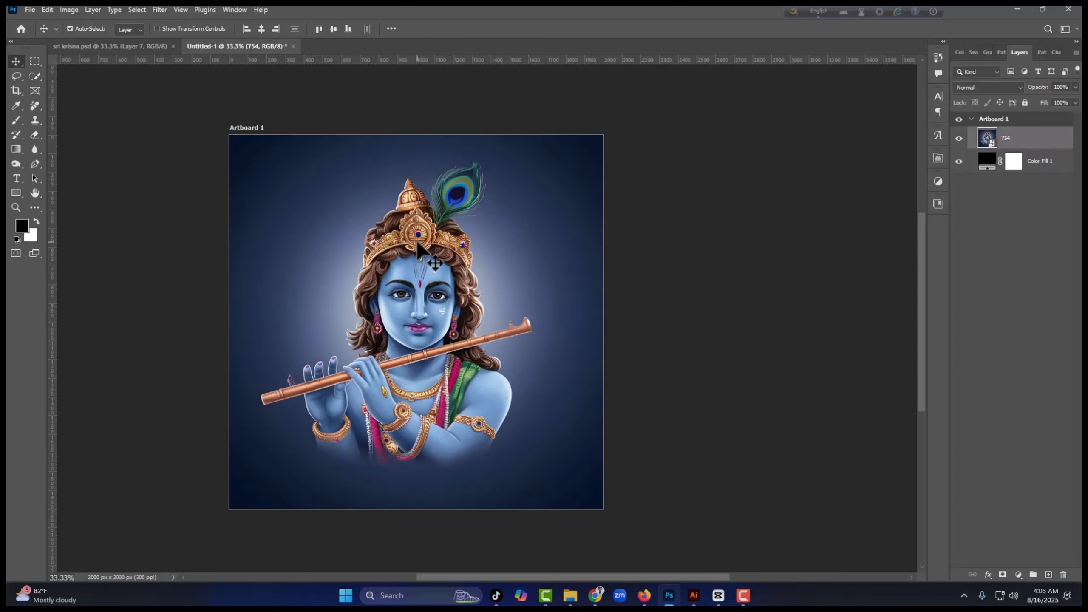
# Step: Duplicate the 754 layer, turn on the Contextual Task Bar and select the subject on the copy
pyautogui.hotkey('ctrl', 'j')
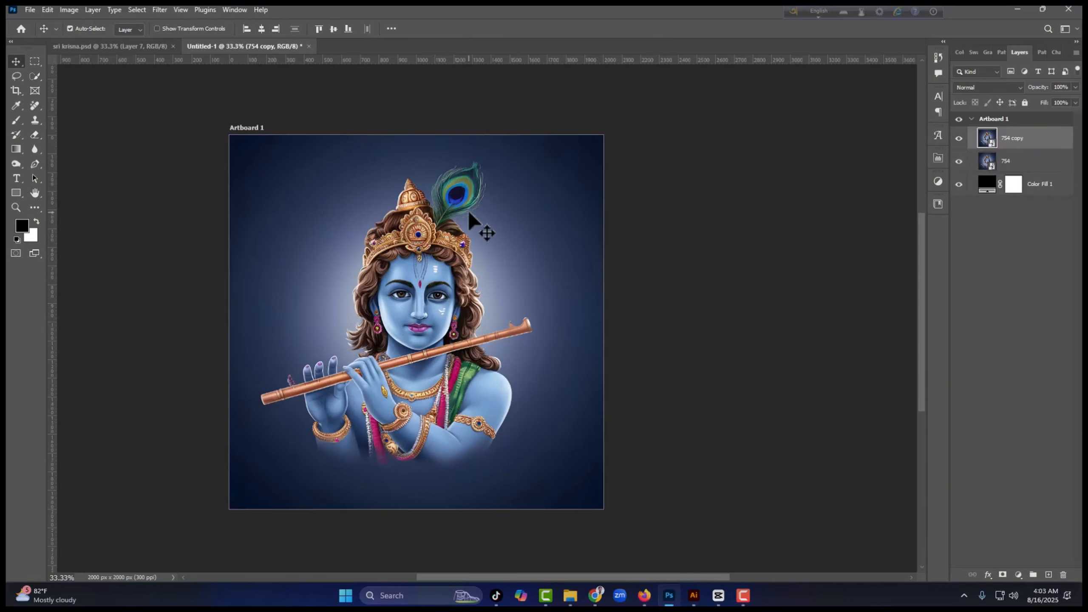
pyautogui.click(233, 10)
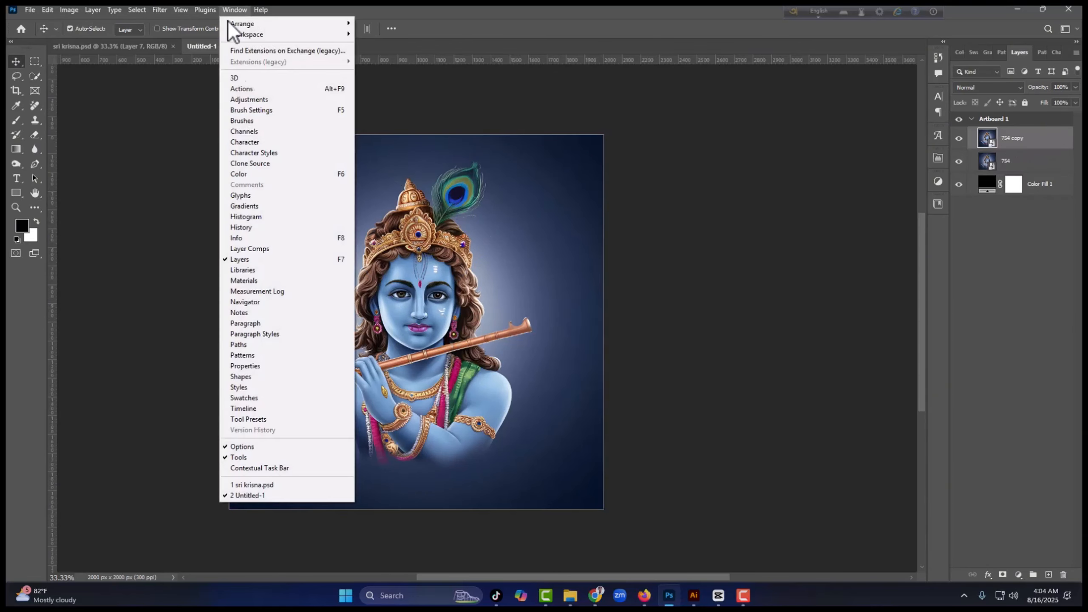
pyautogui.click(279, 468)
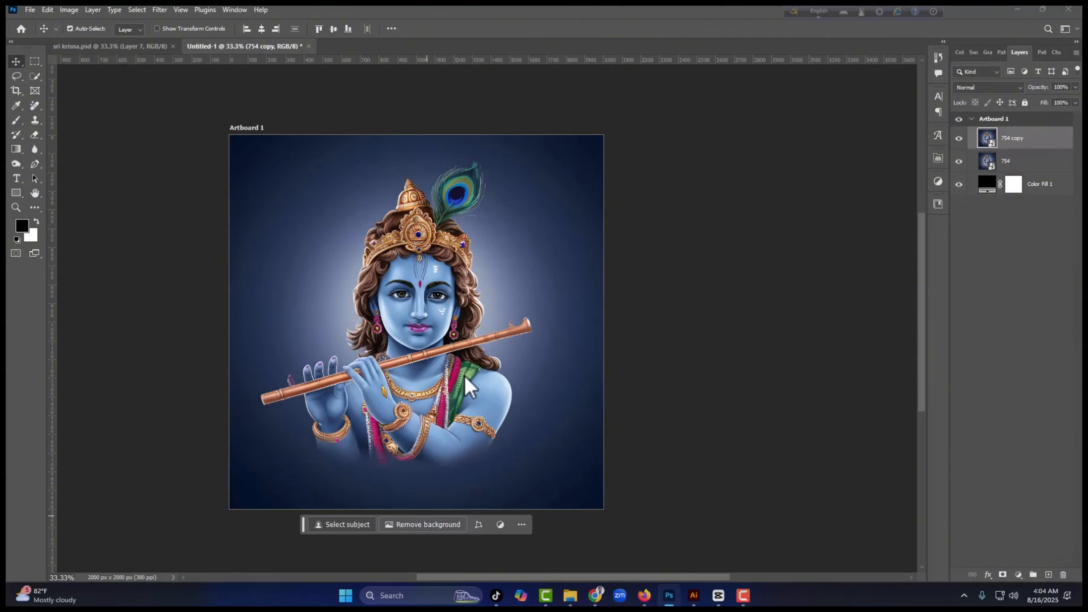
pyautogui.click(343, 525)
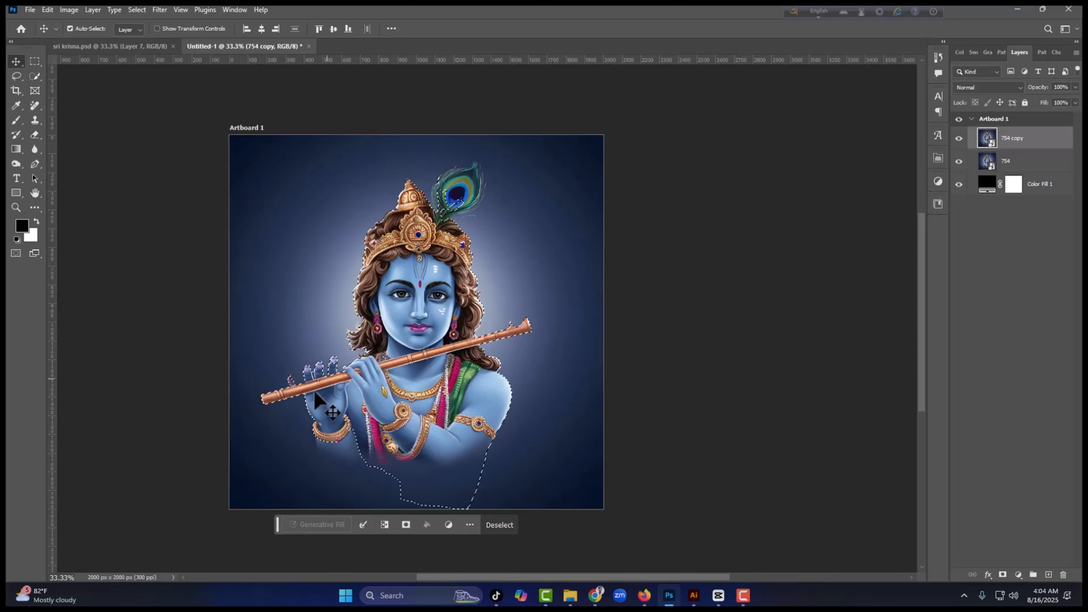
# Step: Extend the subject selection with the Quick Selection tool over the peacock feather, the fingers and the lower edge of the flute-holding arm
pyautogui.click(34, 76)
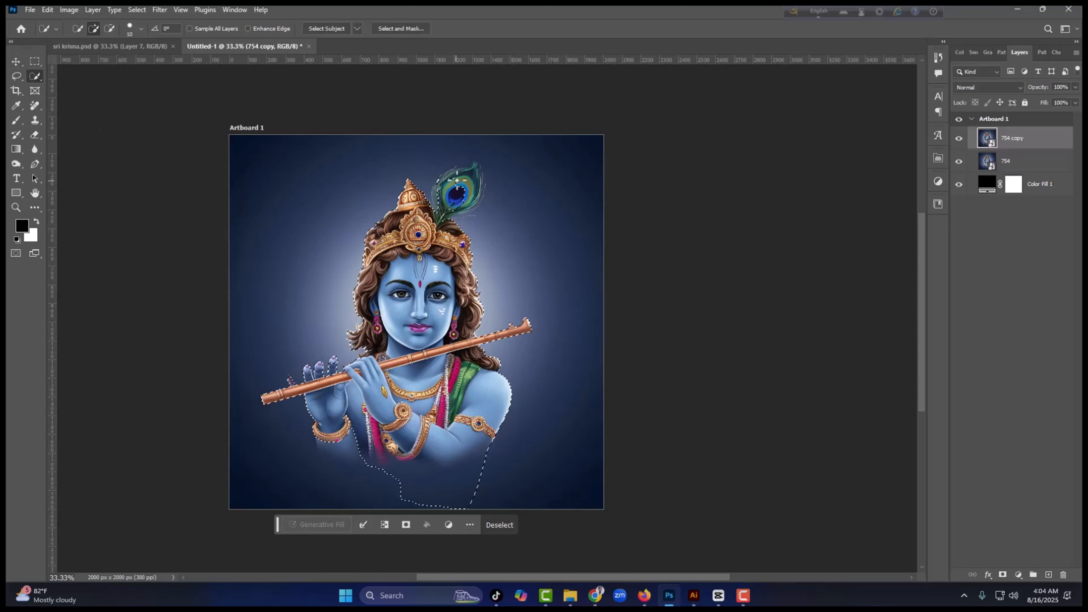
pyautogui.moveTo(443, 185)
pyautogui.mouseDown()
pyautogui.moveTo(476, 165)
pyautogui.moveTo(454, 213)
pyautogui.mouseUp()
pyautogui.moveTo(328, 374); pyautogui.dragTo(327, 373)
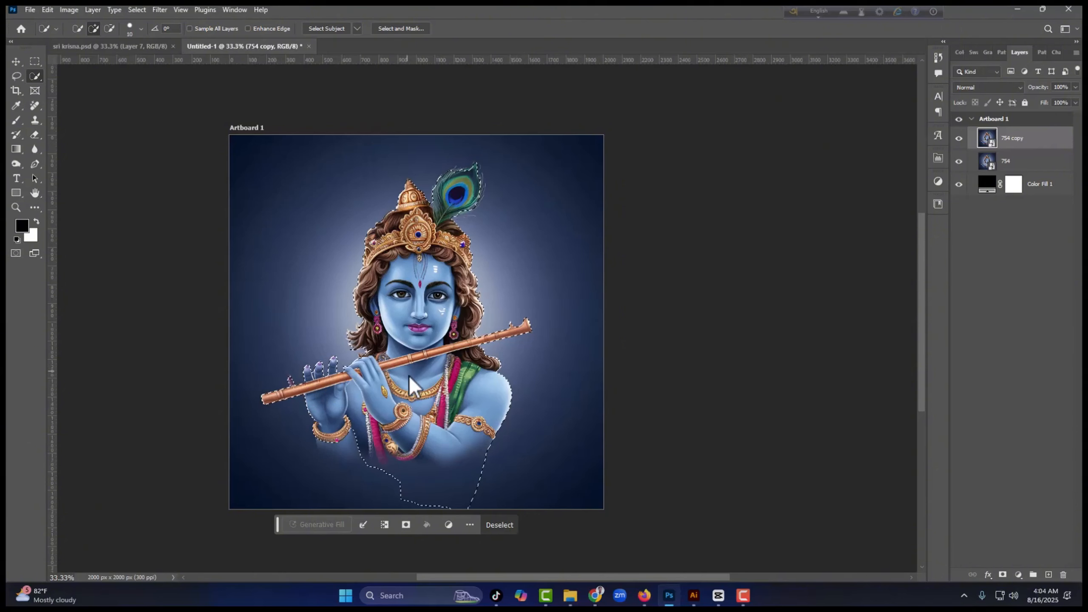
pyautogui.moveTo(355, 483)
pyautogui.mouseDown()
pyautogui.moveTo(362, 431)
pyautogui.moveTo(359, 475)
pyautogui.mouseUp()
pyautogui.moveTo(328, 442)
pyautogui.mouseDown()
pyautogui.moveTo(329, 504)
pyautogui.moveTo(364, 487)
pyautogui.moveTo(392, 489)
pyautogui.mouseUp()
pyautogui.hotkey('ctrl', 'z')
pyautogui.moveTo(350, 445)
pyautogui.mouseDown()
pyautogui.moveTo(350, 478)
pyautogui.moveTo(329, 448)
pyautogui.mouseUp()
# Step: Mask the 754 copy to the selection and hide the original 754 layer, checking the finished poster for reference
pyautogui.click(1002, 575)
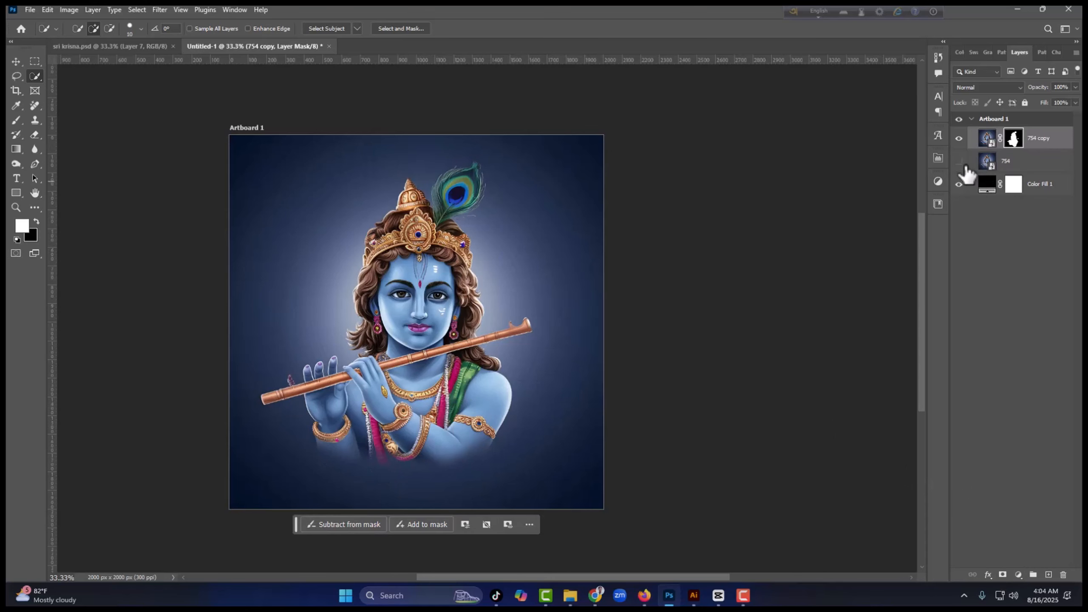
pyautogui.click(960, 162)
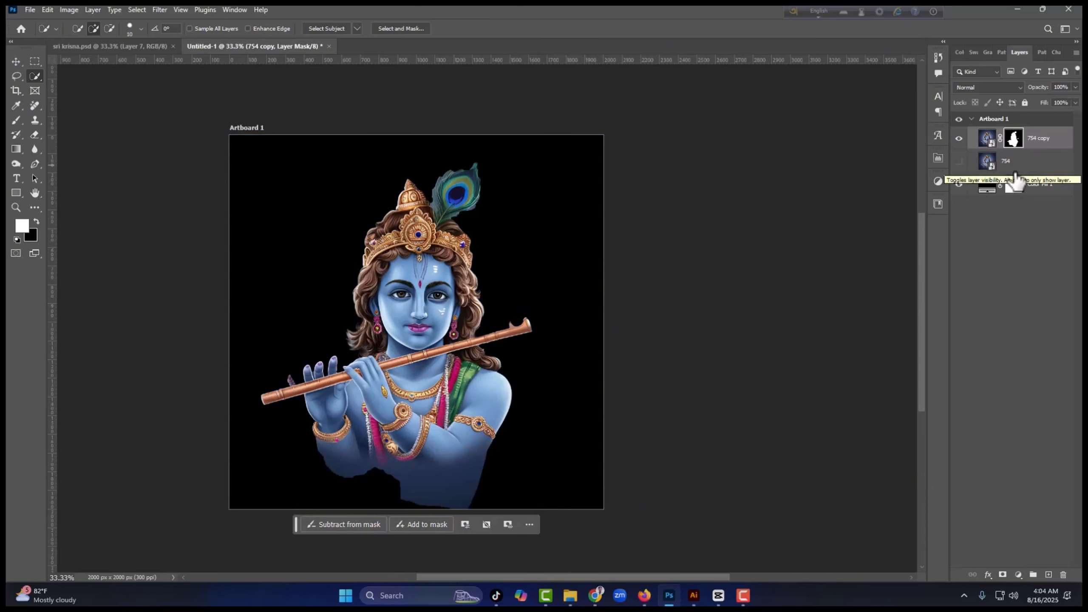
pyautogui.click(1037, 169)
pyautogui.click(88, 47)
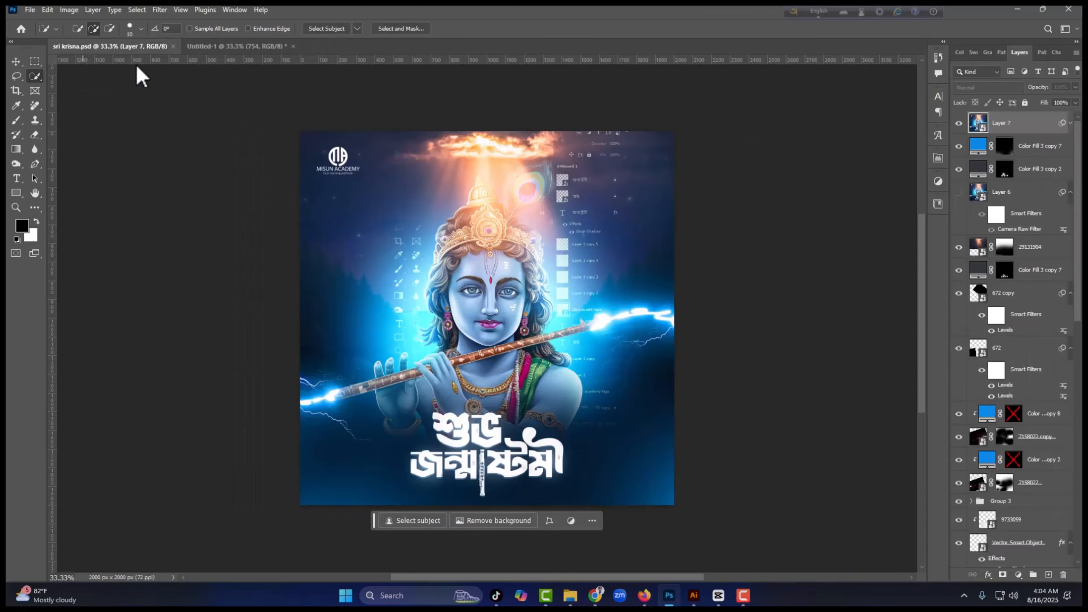
pyautogui.click(9, 63)
pyautogui.click(191, 44)
pyautogui.click(405, 238)
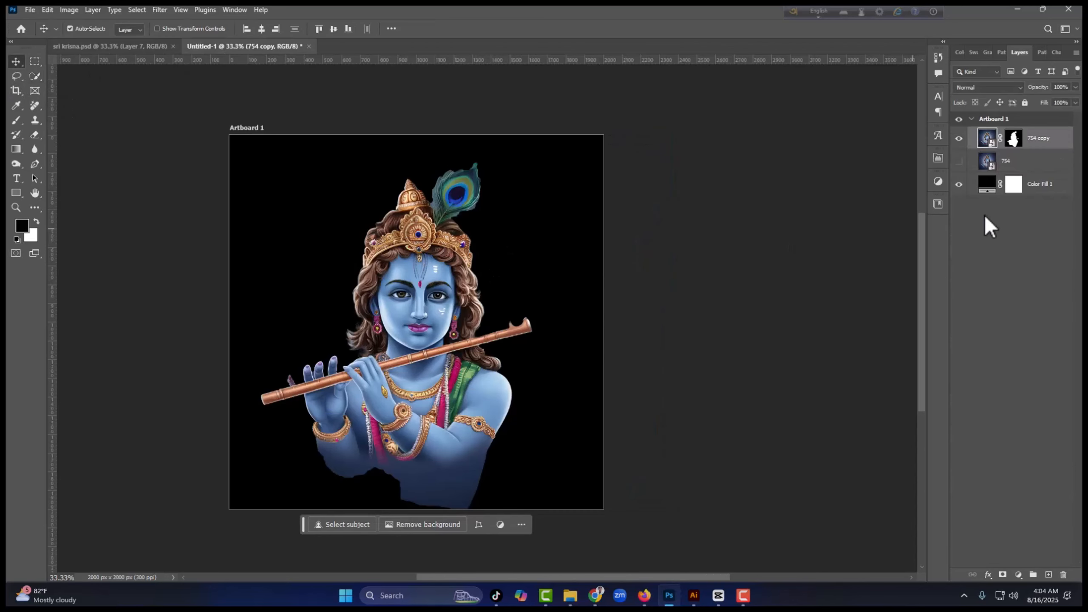
# Step: Duplicate the black Color Fill 1 layer and recolor the copy dark navy, 080f29
pyautogui.click(1041, 189)
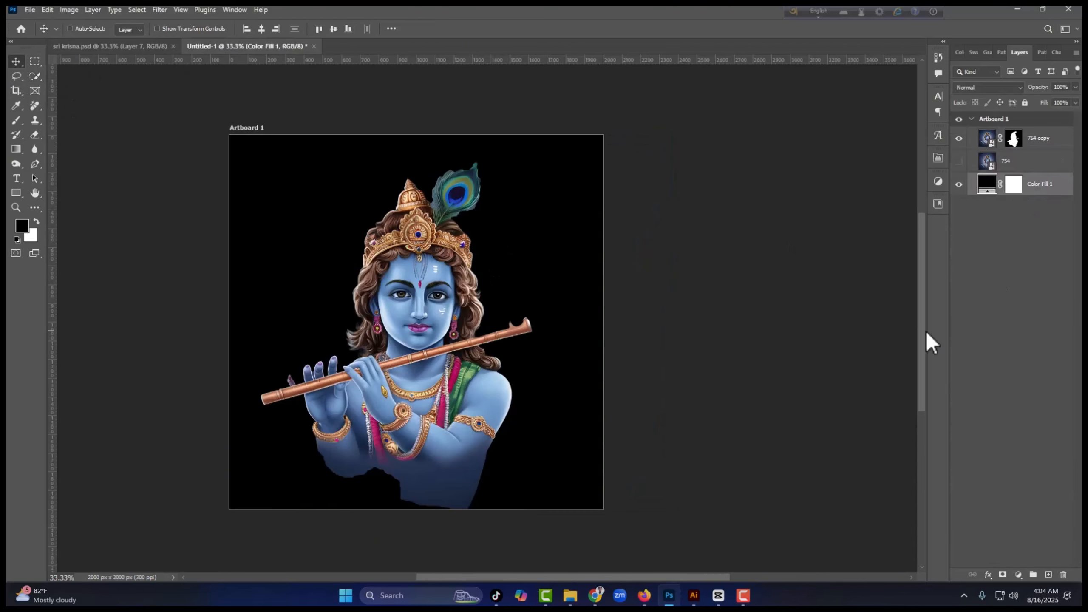
pyautogui.hotkey('ctrl', 'j')
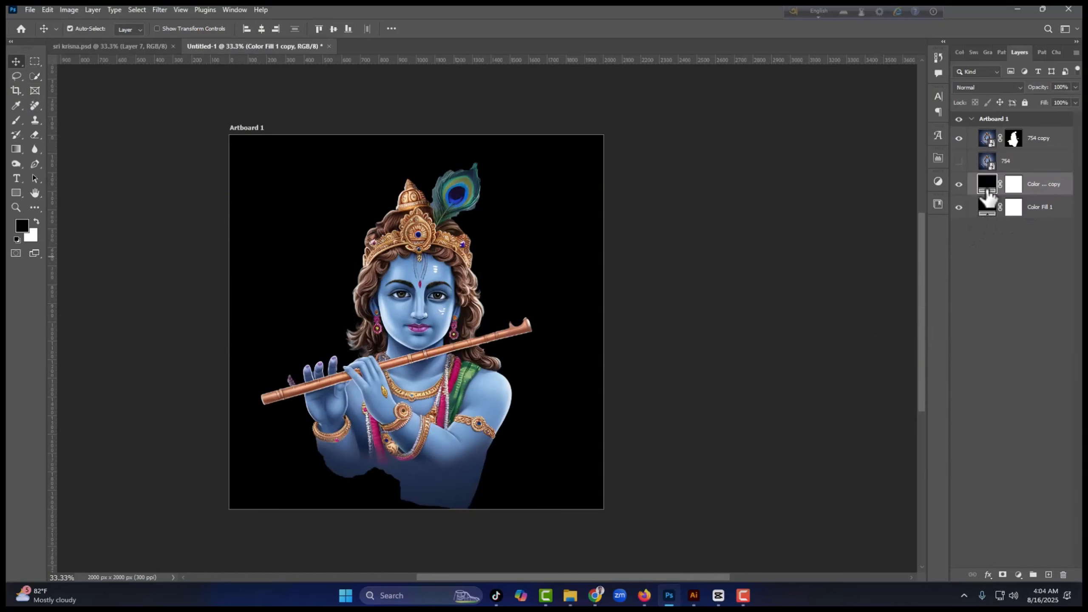
pyautogui.doubleClick(987, 185)
pyautogui.press('Return')
pyautogui.doubleClick(983, 186)
pyautogui.click(888, 194)
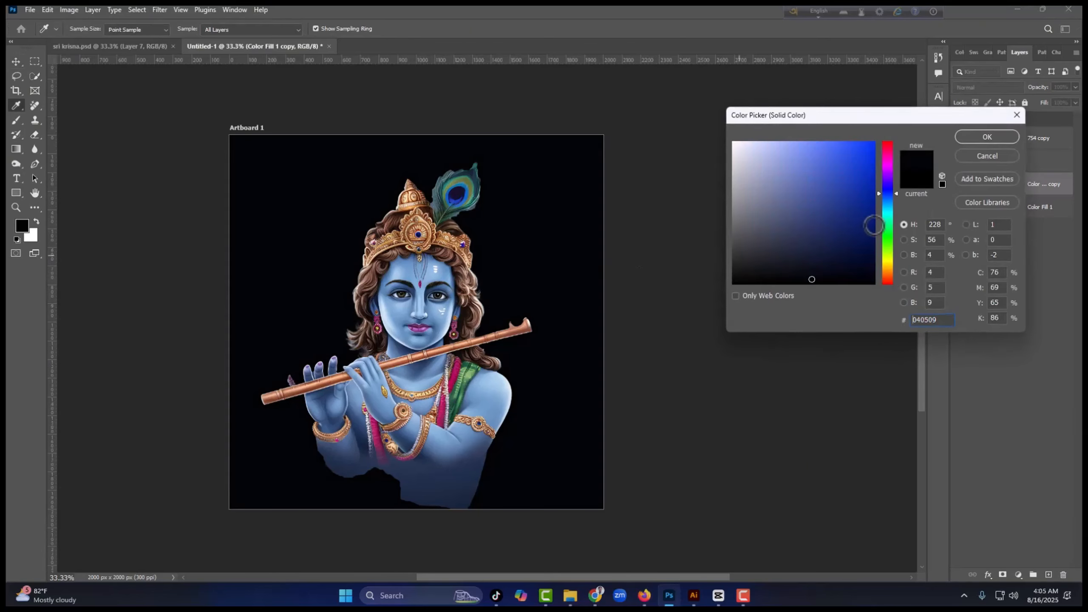
pyautogui.moveTo(842, 226); pyautogui.dragTo(847, 261)
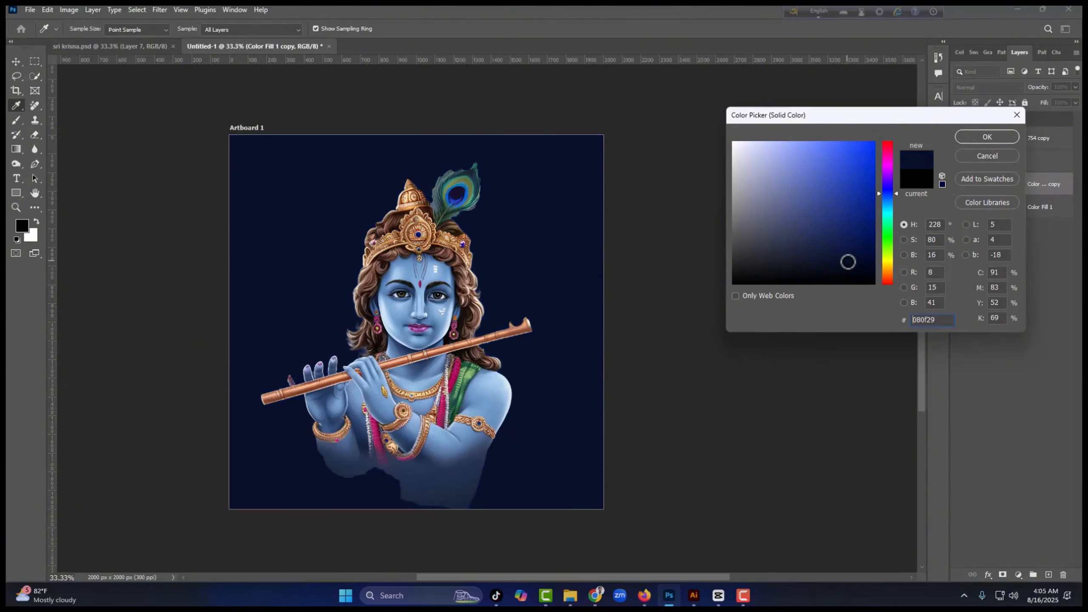
pyautogui.click(987, 137)
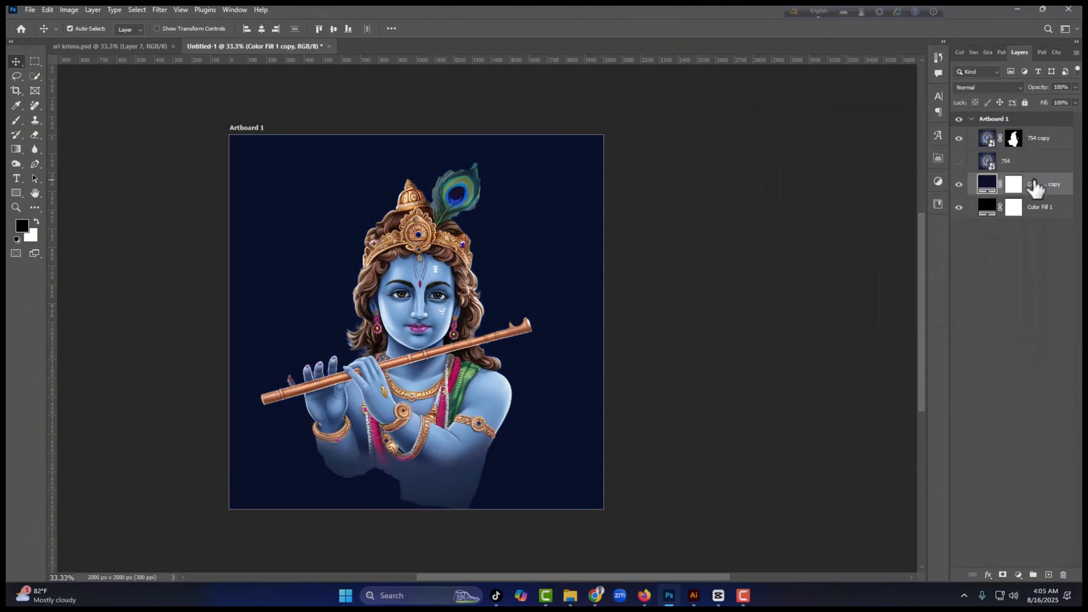
# Step: Duplicate the navy fill layer and recolor the new copy a bright saturated blue
pyautogui.hotkey('ctrl', 'j')
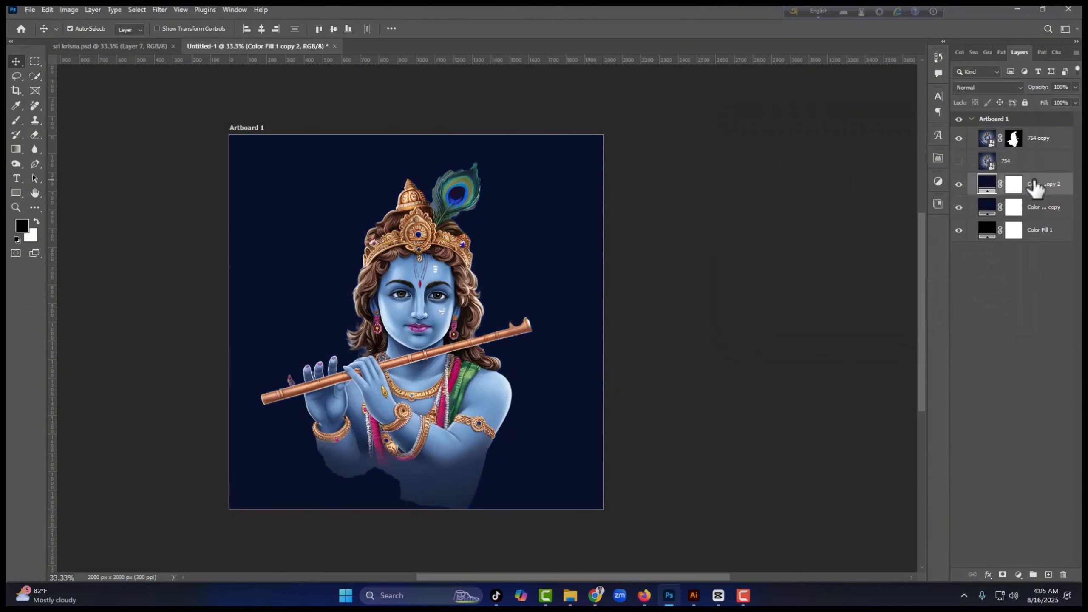
pyautogui.doubleClick(988, 183)
pyautogui.moveTo(870, 178); pyautogui.dragTo(851, 134)
pyautogui.moveTo(886, 202); pyautogui.dragTo(888, 196)
pyautogui.click(988, 136)
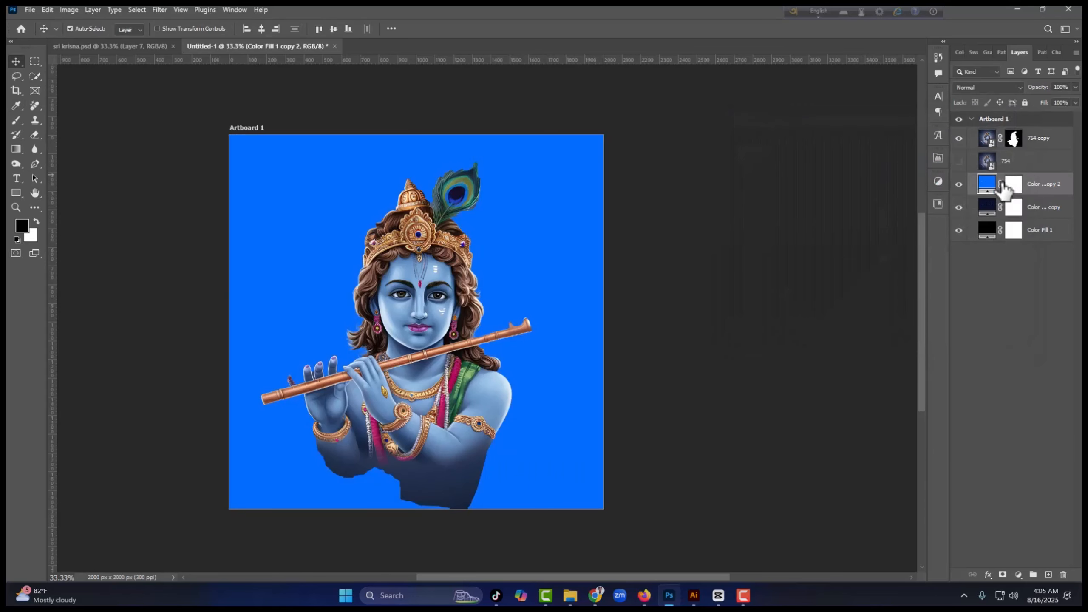
# Step: Invert the bright blue fill layer's mask to black and make five copies of the masked layer
pyautogui.click(1014, 186)
pyautogui.hotkey('ctrl', 'i')
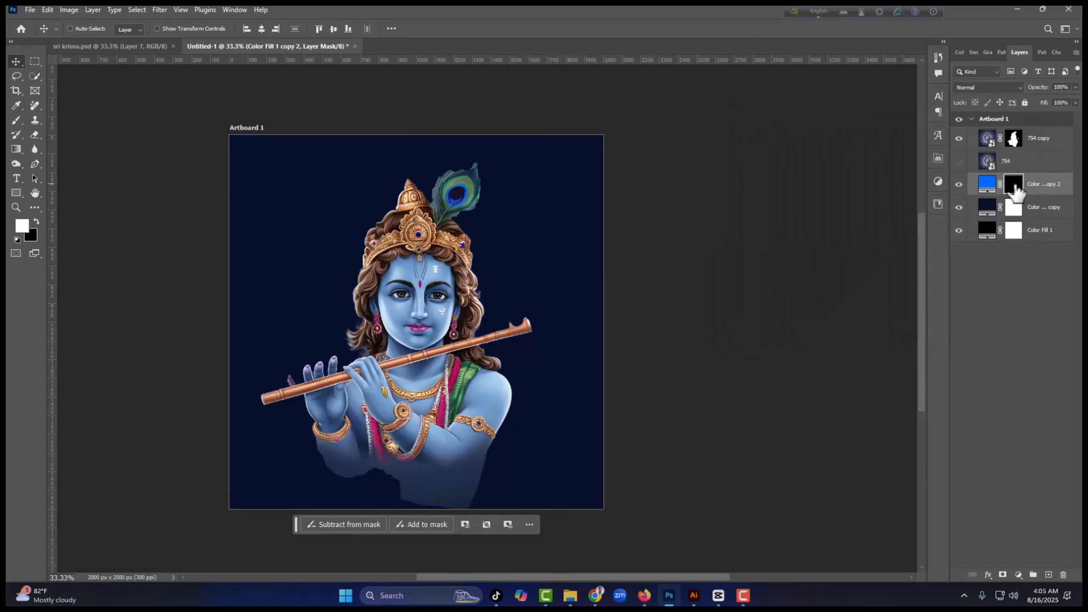
pyautogui.hotkey('ctrl', 'j')
pyautogui.hotkey('ctrl', 'j')
pyautogui.hotkey('ctrl', 'j')
pyautogui.hotkey('ctrl', 'j')
pyautogui.hotkey('ctrl', 'j')
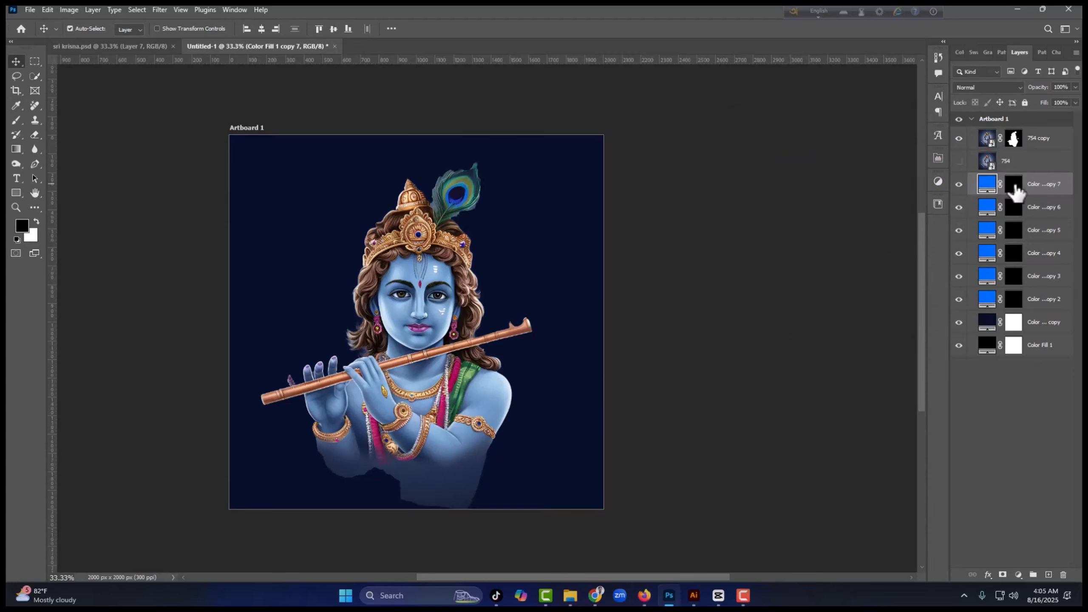
# Step: Draw a rectangle about 2666 x 692 px across the artboard's lower edge, above the masked Krishna layer
pyautogui.click(1037, 300)
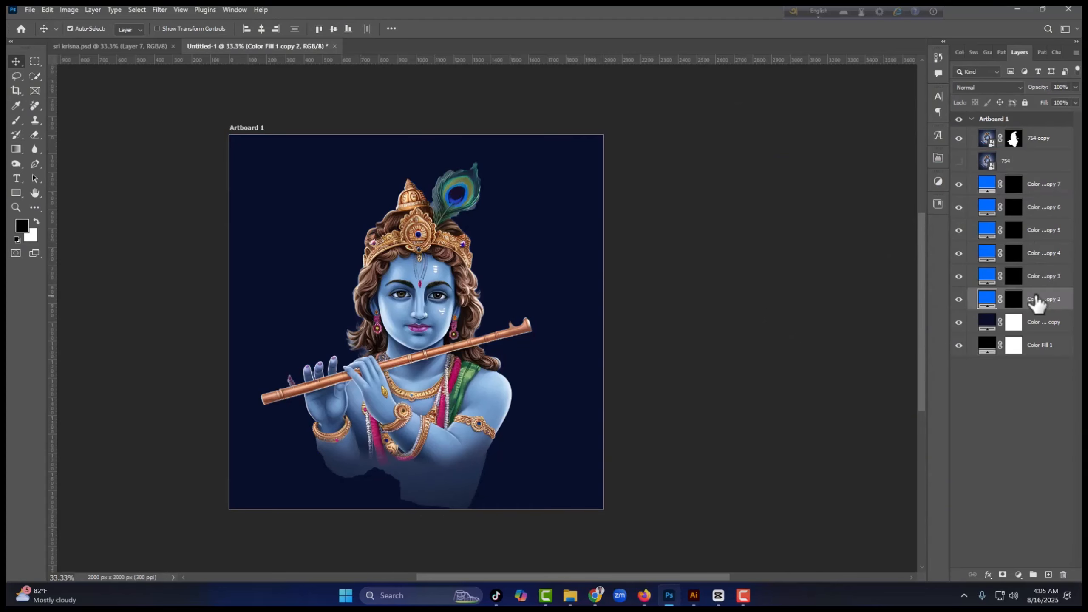
pyautogui.click(1046, 139)
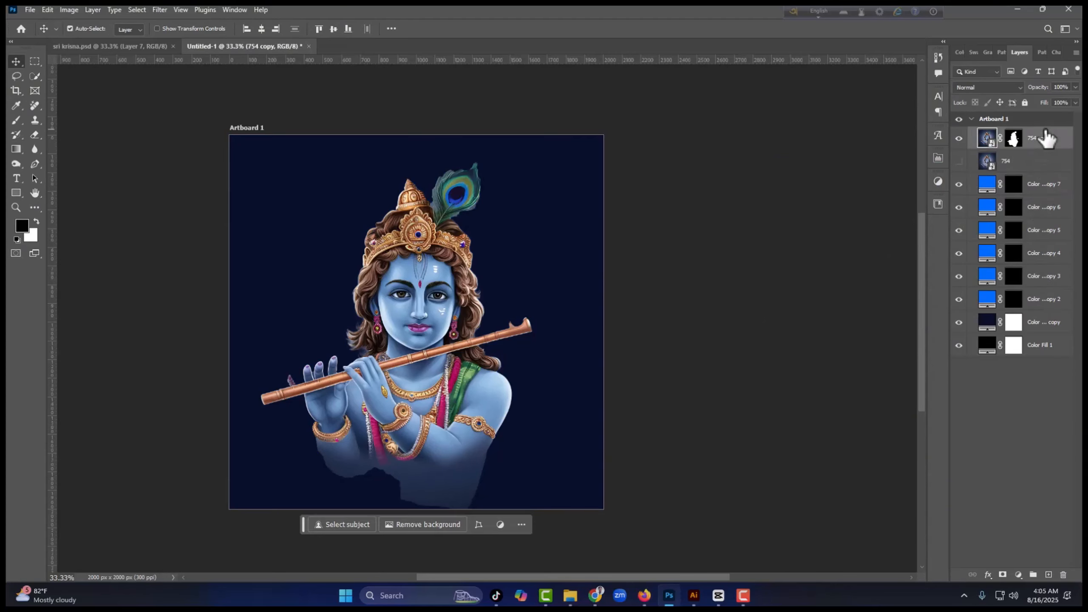
pyautogui.press('u')
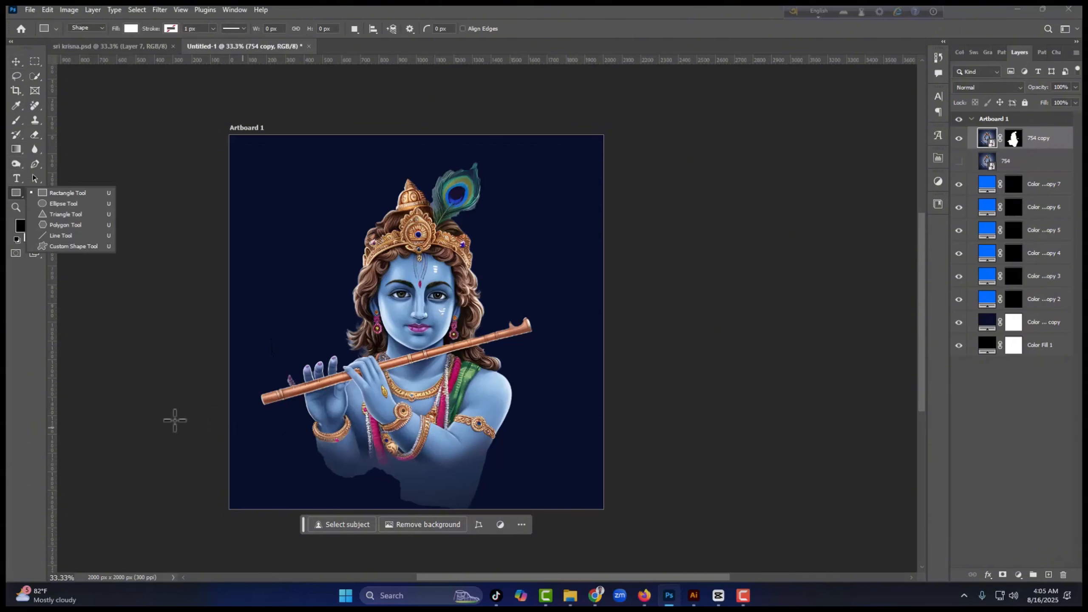
pyautogui.moveTo(173, 419)
pyautogui.mouseDown()
pyautogui.moveTo(587, 537)
pyautogui.moveTo(673, 544)
pyautogui.mouseUp()
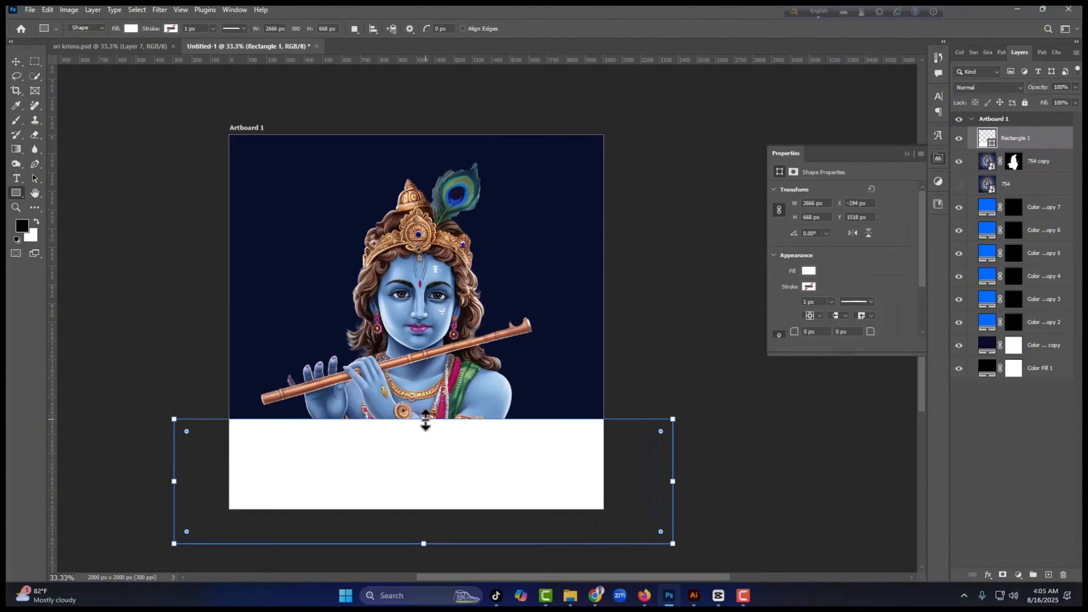
pyautogui.moveTo(425, 418); pyautogui.dragTo(424, 414)
# Step: Fill the rectangle with the dark navy 080f2a sampled from the background
pyautogui.click(809, 270)
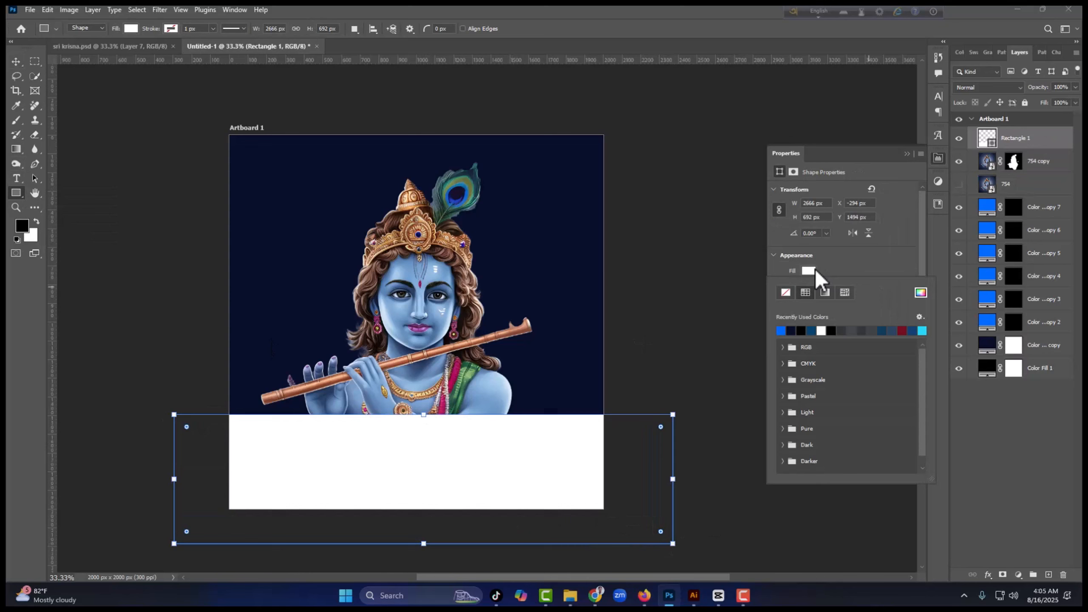
pyautogui.click(921, 293)
pyautogui.click(323, 234)
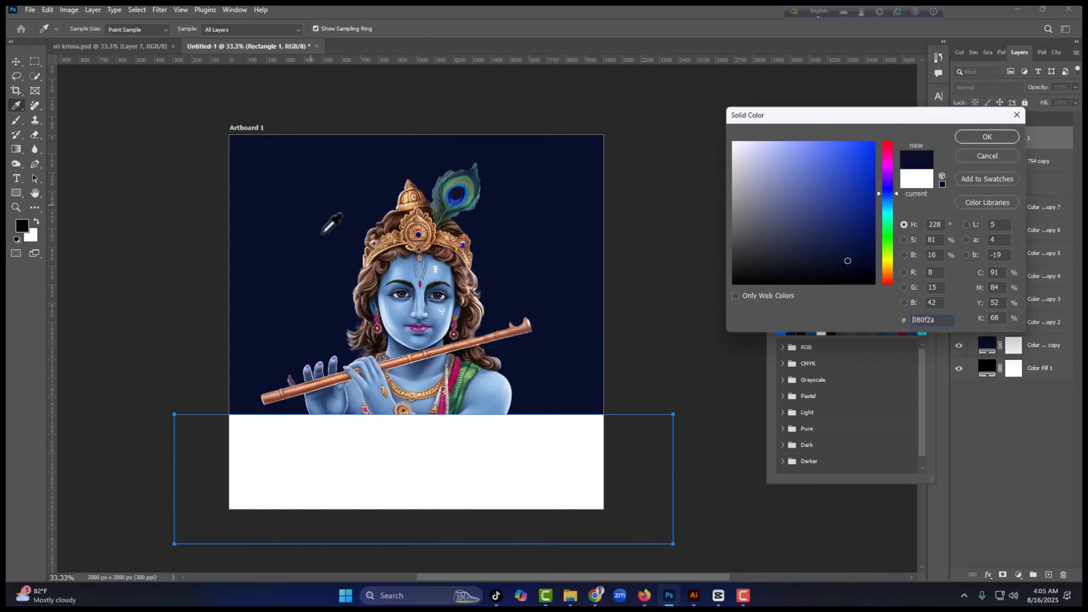
pyautogui.click(978, 136)
# Step: Convert the rectangle to a smart object and apply a Gaussian Blur with a 124.4 px radius
pyautogui.click(158, 11)
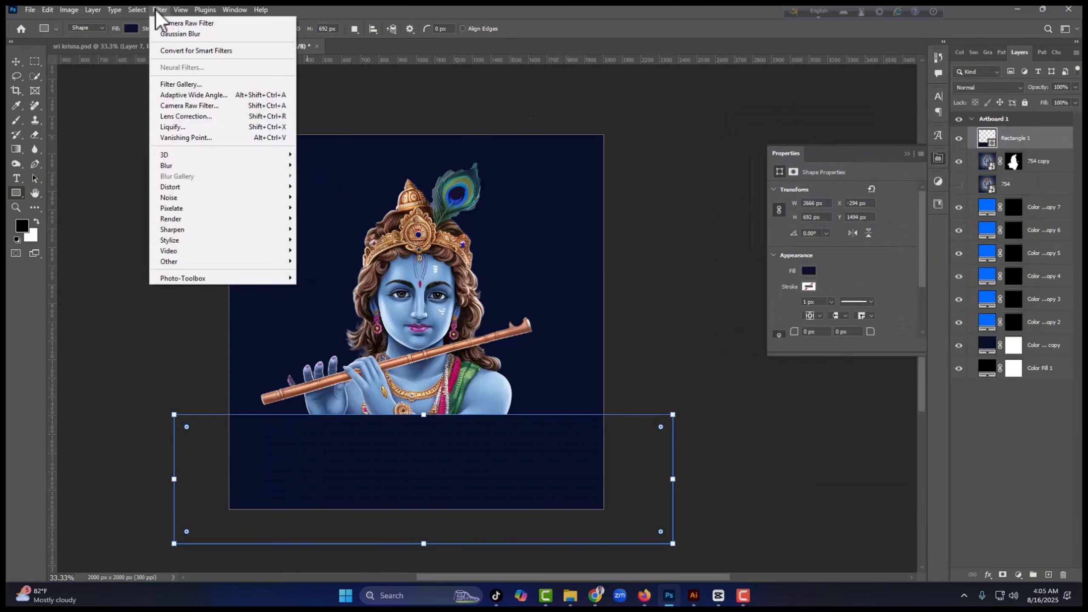
pyautogui.moveTo(167, 166)
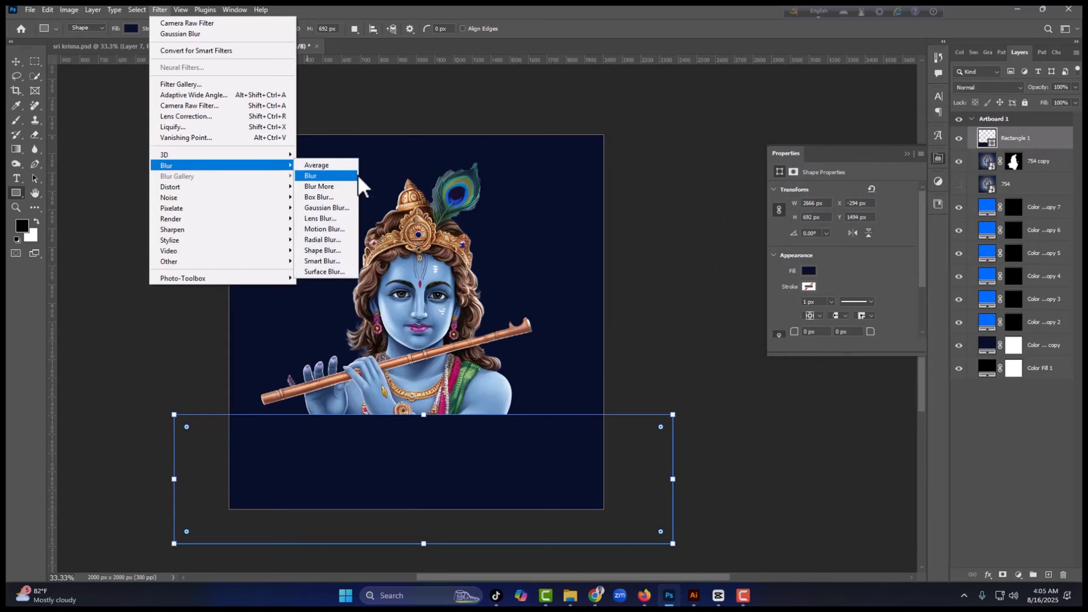
pyautogui.click(312, 208)
pyautogui.click(505, 222)
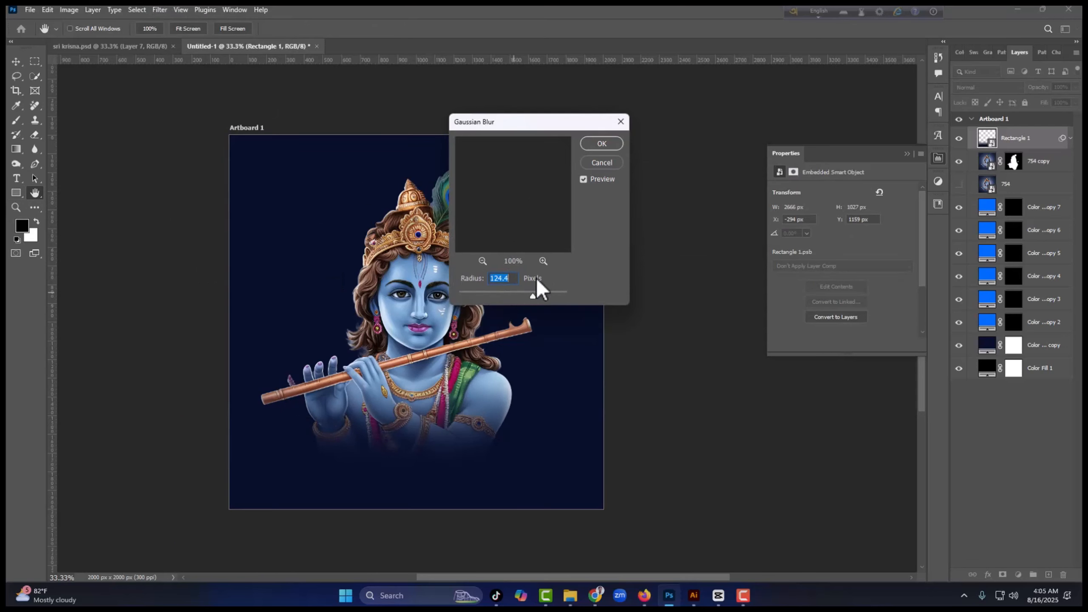
pyautogui.click(602, 144)
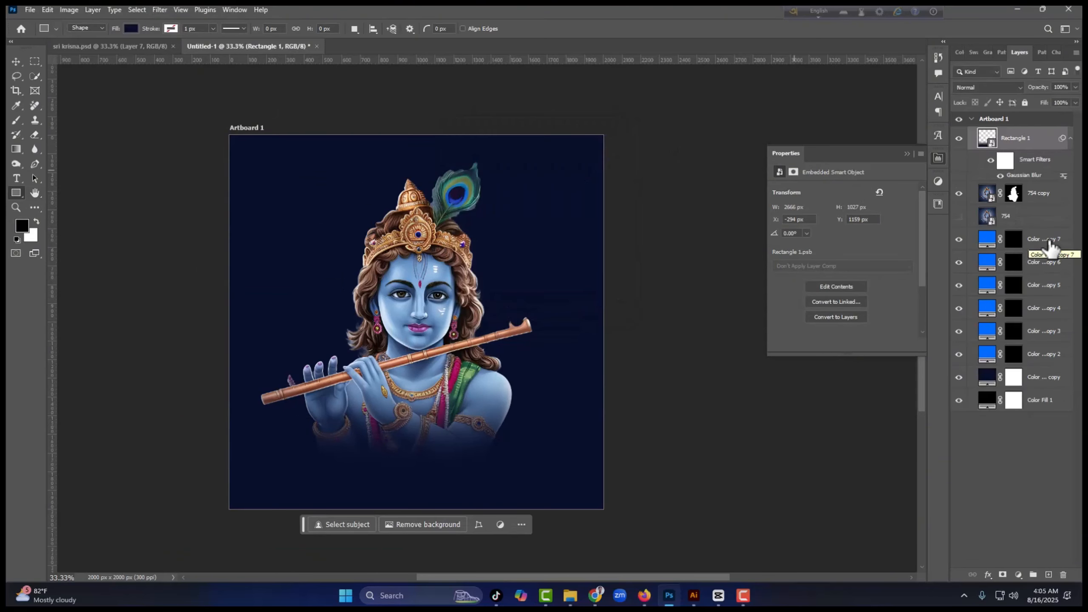
# Step: Set the blend mode of all six black-masked blue fill layers to Linear Dodge (Add)
pyautogui.click(126, 47)
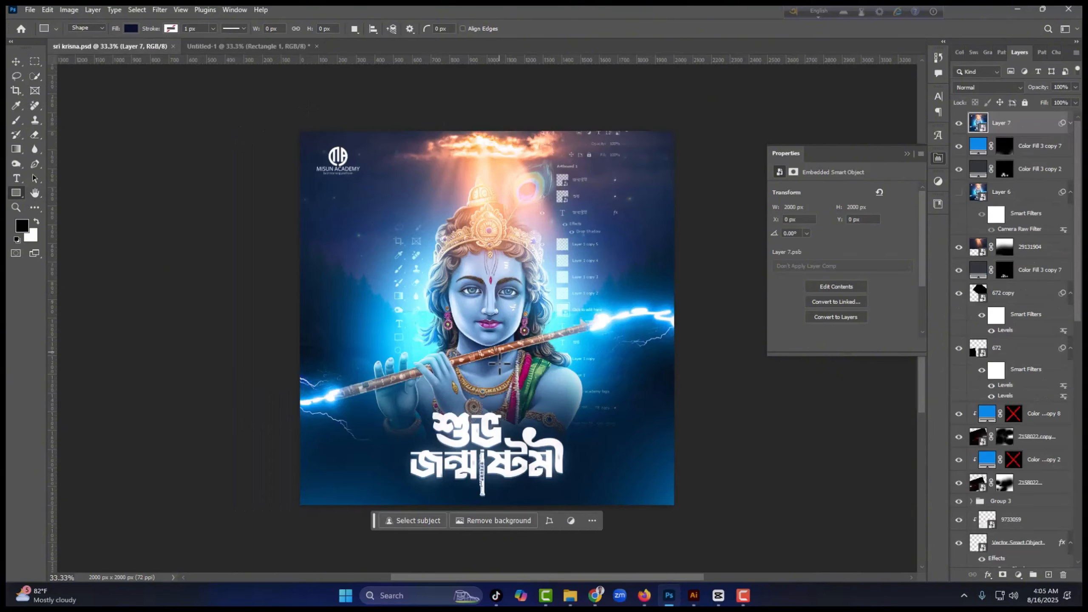
pyautogui.click(257, 47)
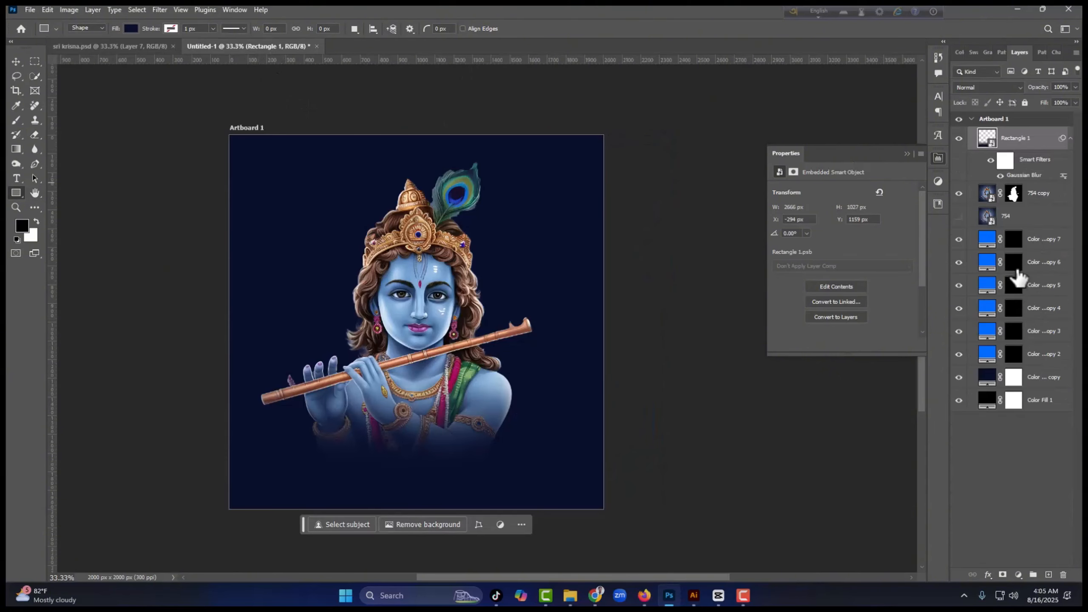
pyautogui.click(1015, 240)
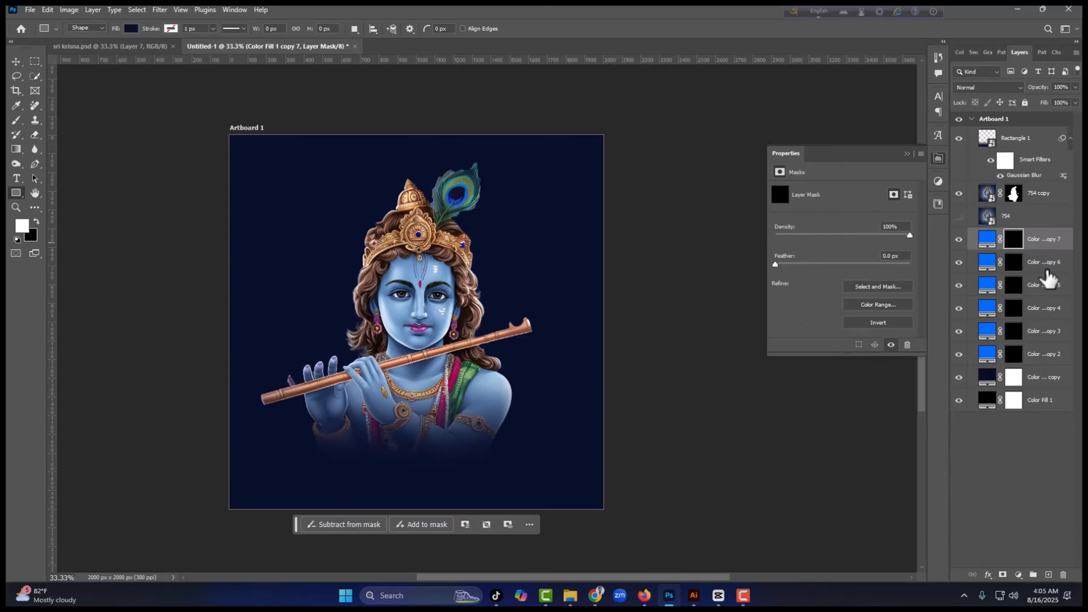
pyautogui.keyDown('shift'); pyautogui.click(1041, 362); pyautogui.keyUp('shift')
pyautogui.click(986, 87)
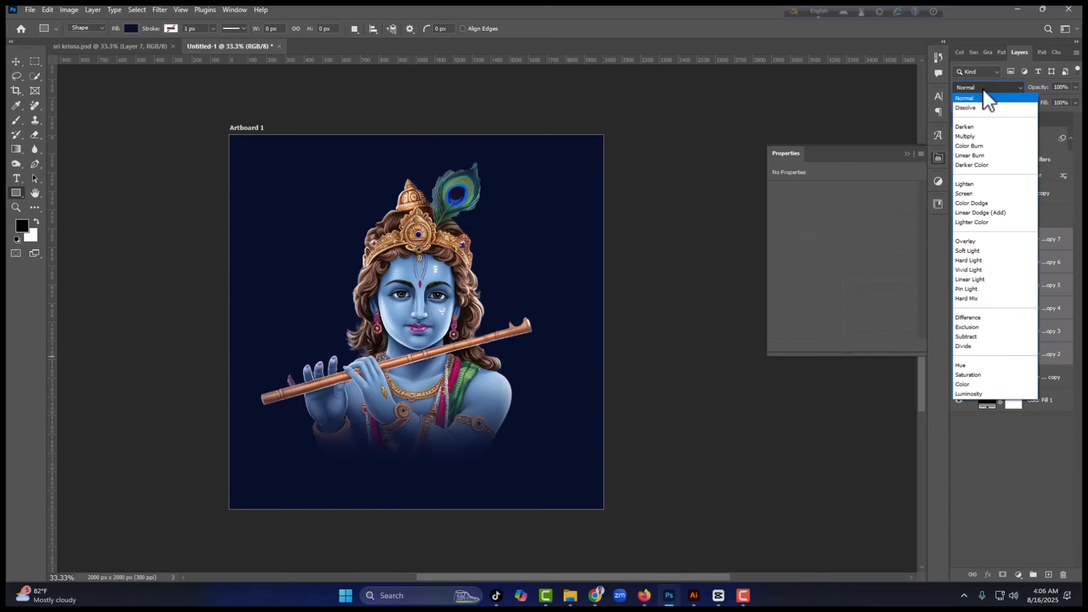
pyautogui.click(968, 213)
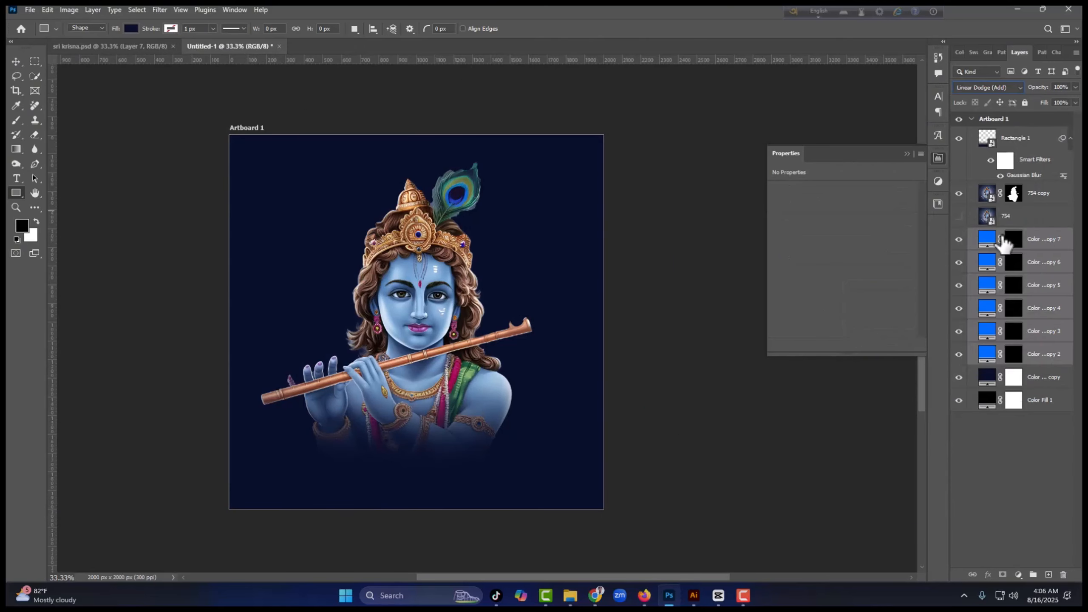
# Step: Paint a soft white glow behind Krishna on the topmost blue fill layer's mask, enlarging the brush up to 1500 px
pyautogui.click(1012, 243)
pyautogui.click(16, 120)
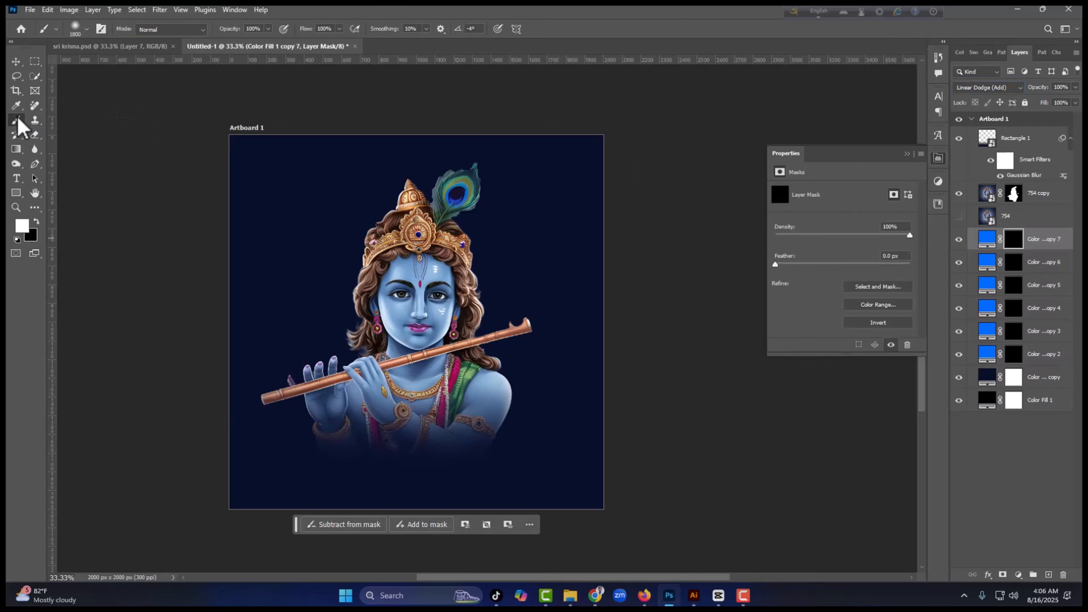
pyautogui.press('[')
pyautogui.press('[')
pyautogui.press('[')
pyautogui.press('[')
pyautogui.press('[')
pyautogui.press('[')
pyautogui.press('[')
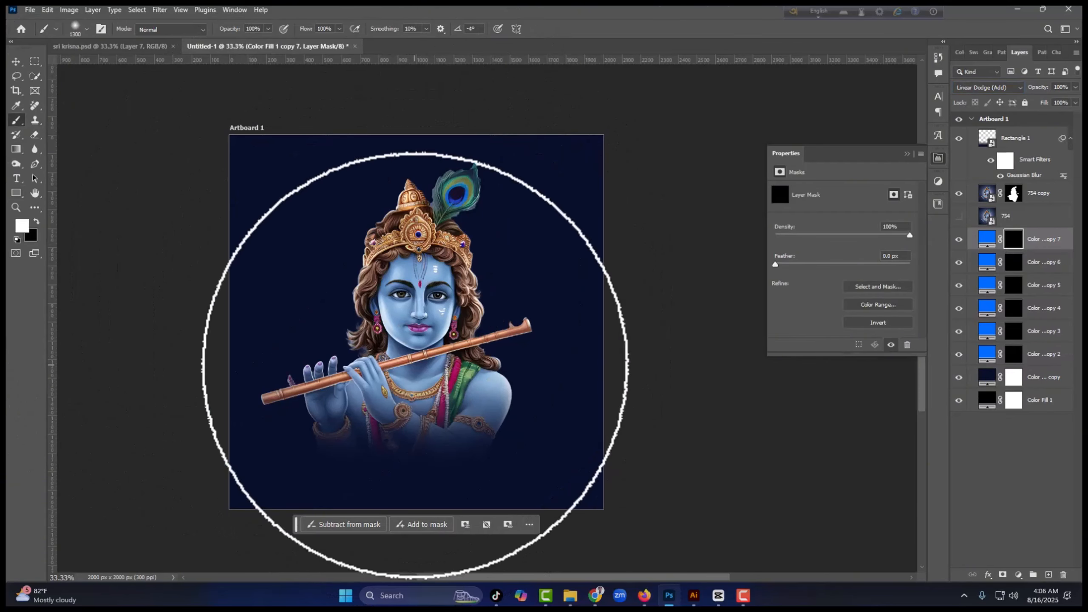
pyautogui.click(417, 362)
pyautogui.press(']')
pyautogui.press(']')
pyautogui.press(']')
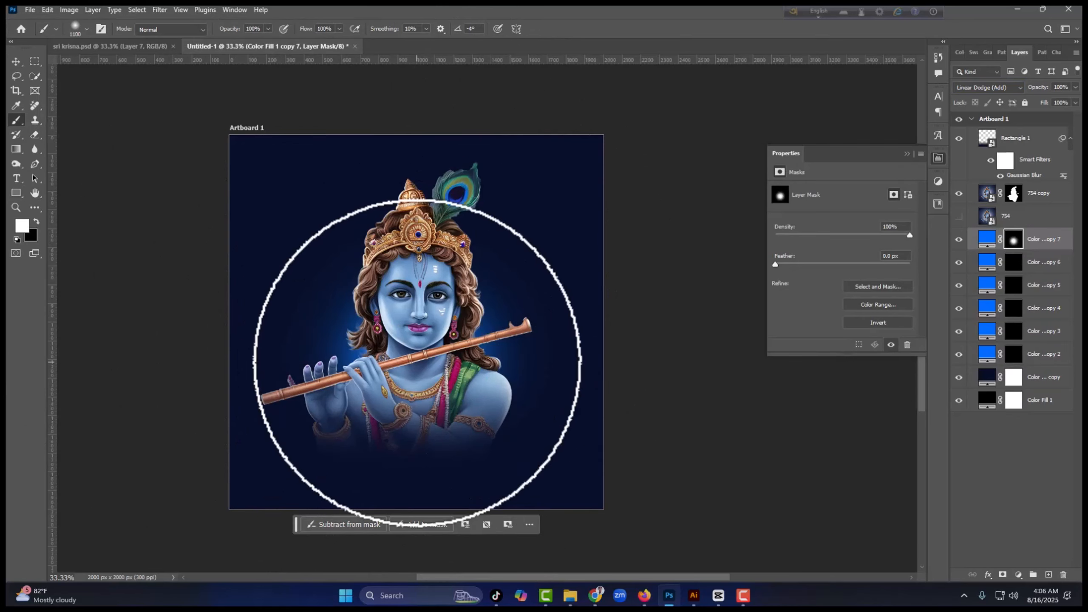
pyautogui.click(416, 358)
pyautogui.press(']')
pyautogui.press(']')
pyautogui.press(']')
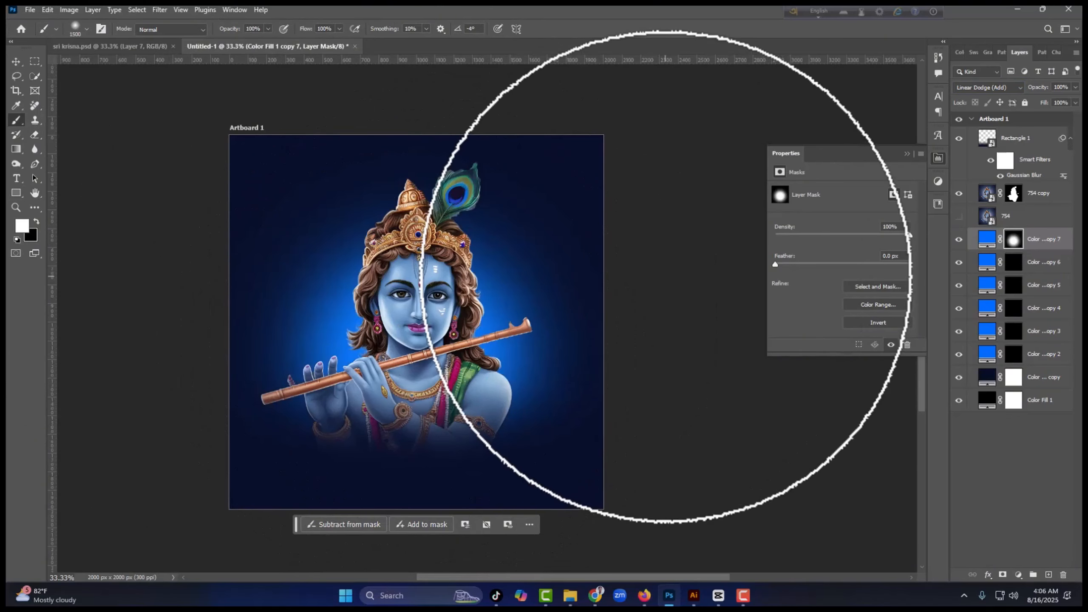
# Step: Paint a second soft white glow behind Krishna on the next blue fill layer's mask with a large brush up to 1500 px
pyautogui.click(1014, 263)
pyautogui.press('[')
pyautogui.press('[')
pyautogui.press('[')
pyautogui.press('[')
pyautogui.press('[')
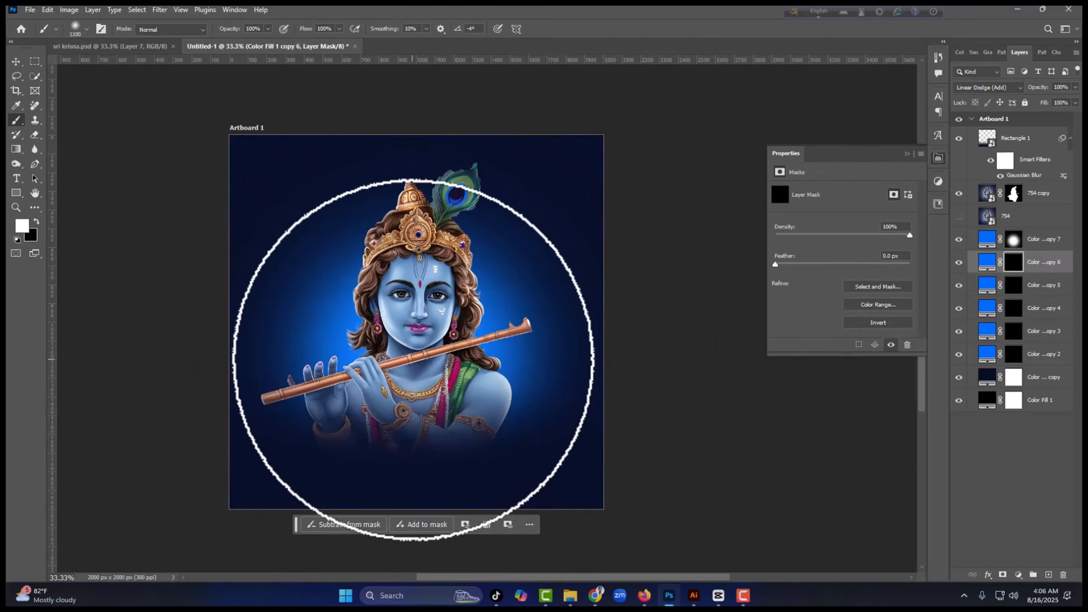
pyautogui.press(']')
pyautogui.press(']')
pyautogui.press(']')
pyautogui.press(']')
pyautogui.press(']')
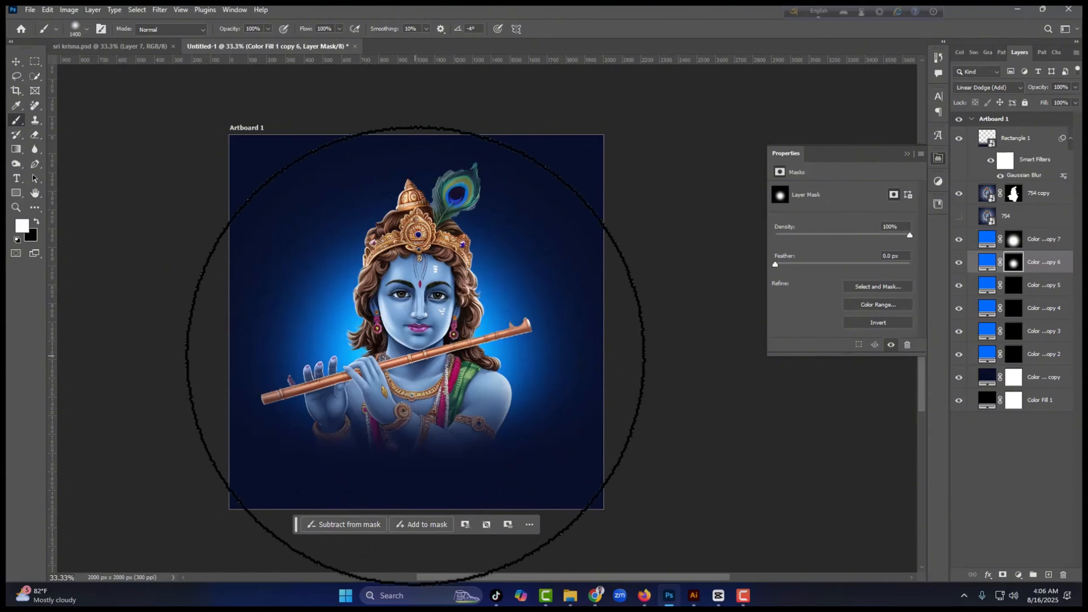
pyautogui.click(414, 313)
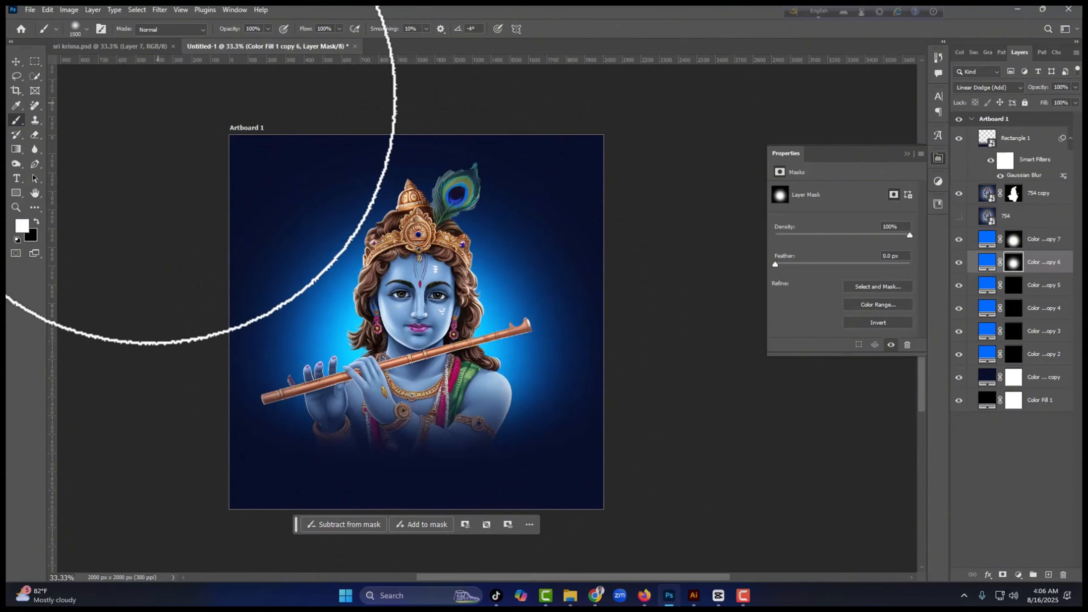
# Step: Place a duplicate of the third blue fill layer above the masked Krishna layer and clip it to Krishna
pyautogui.click(98, 46)
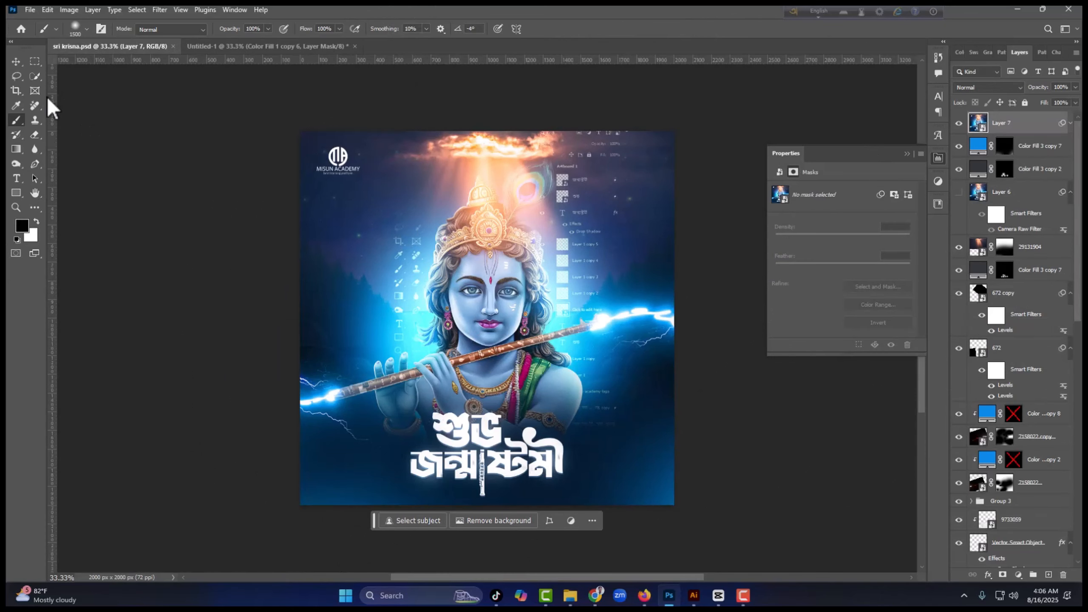
pyautogui.click(15, 63)
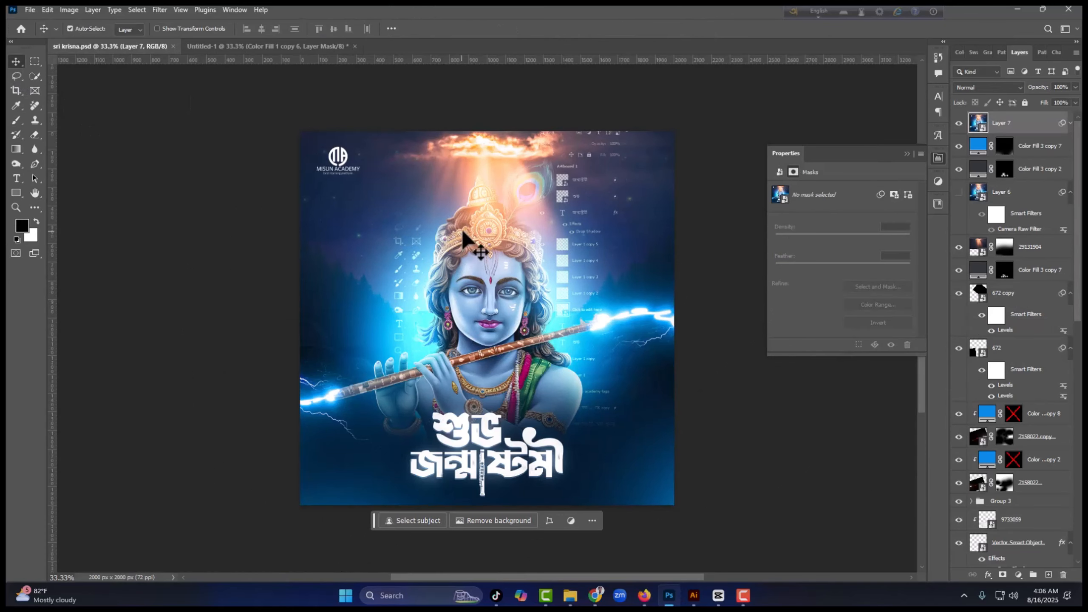
pyautogui.click(266, 46)
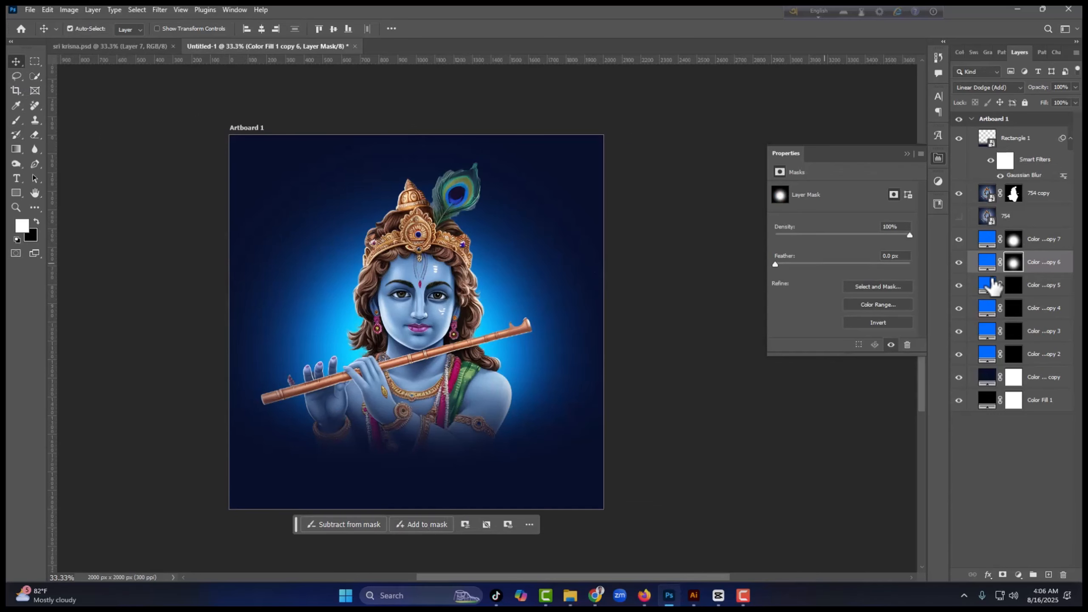
pyautogui.click(1041, 288)
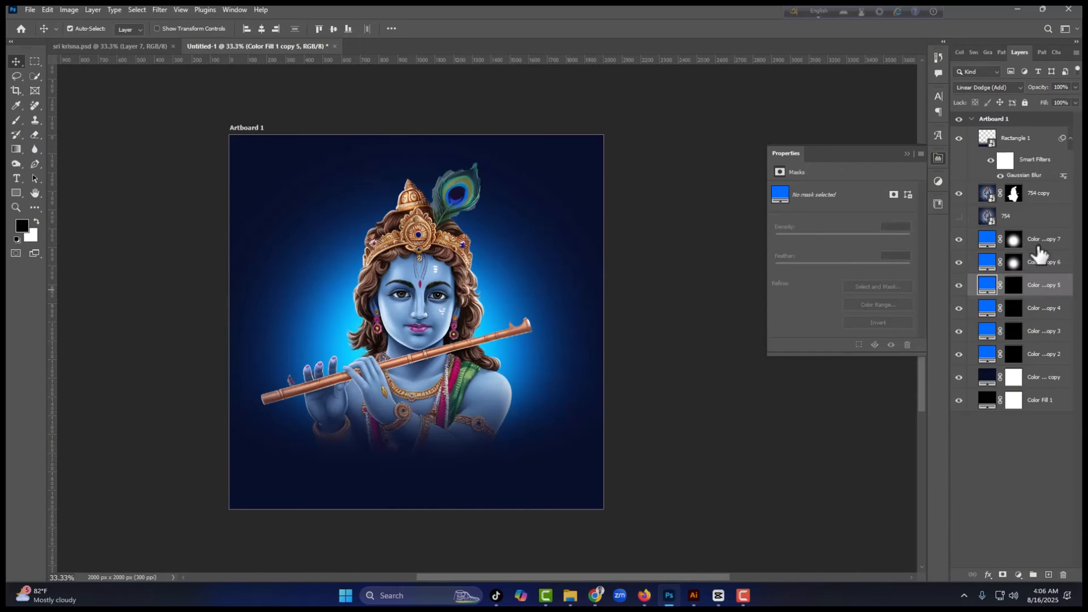
pyautogui.moveTo(1041, 210); pyautogui.dragTo(1024, 188)
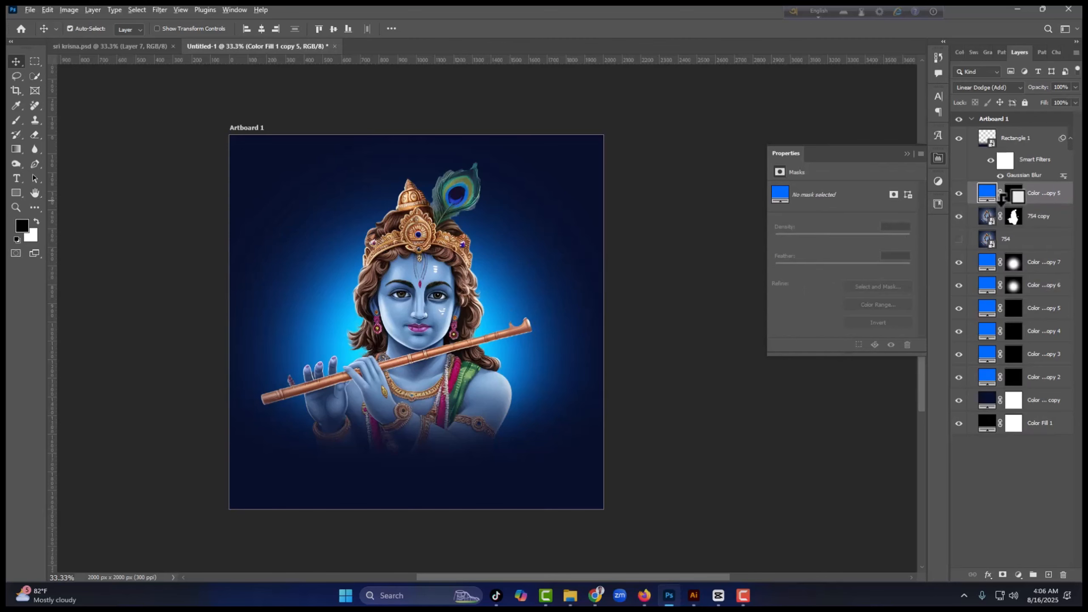
pyautogui.keyDown('alt'); pyautogui.click(1001, 198); pyautogui.keyUp('alt')
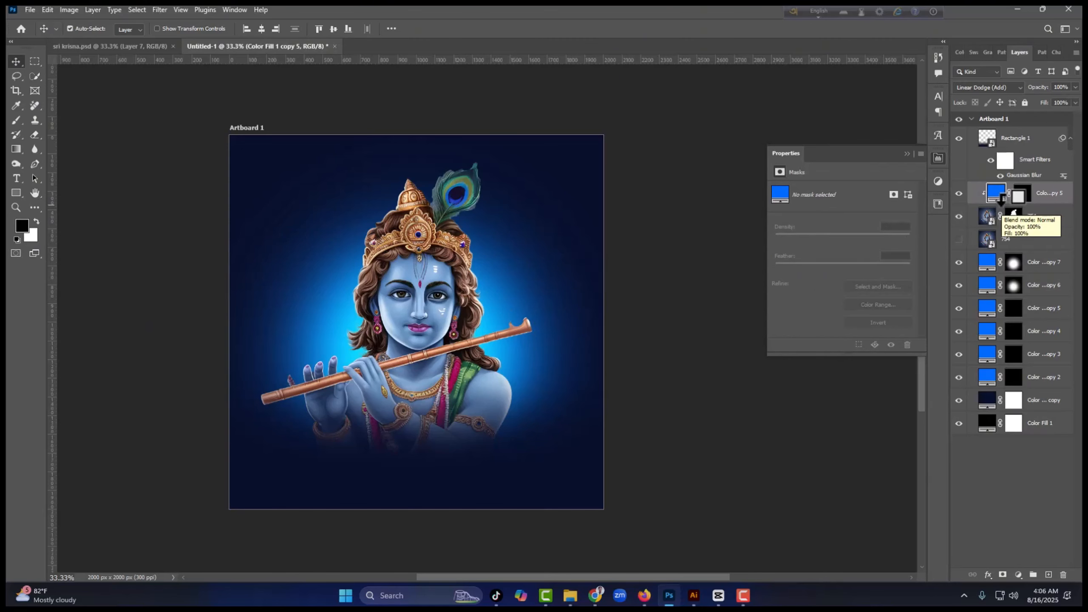
# Step: Duplicate the clipped blue fill layer and clip the copy to Krishna as well
pyautogui.click(1022, 194)
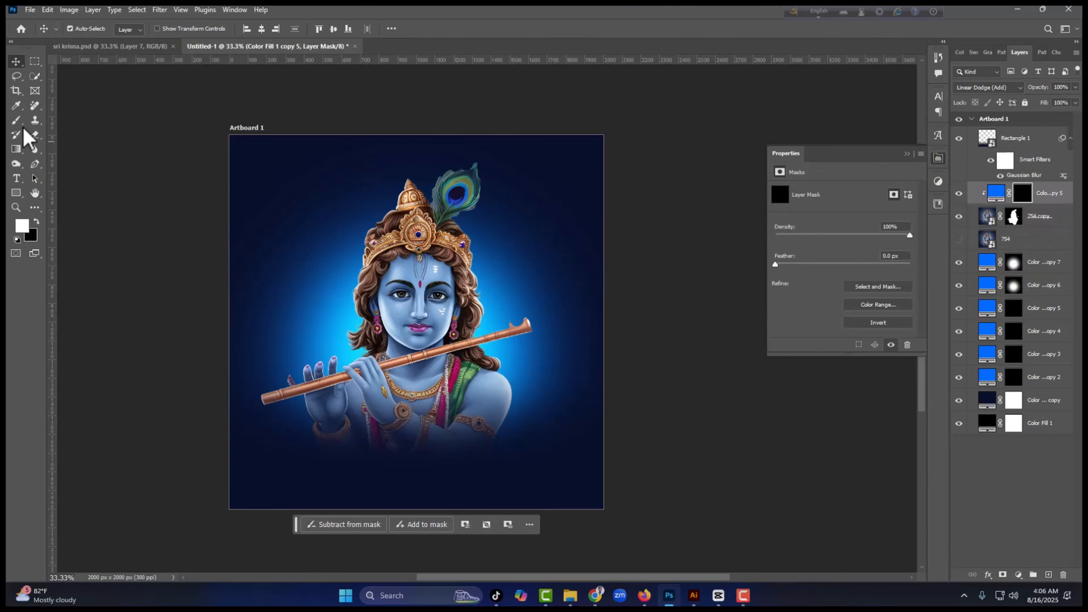
pyautogui.press('b')
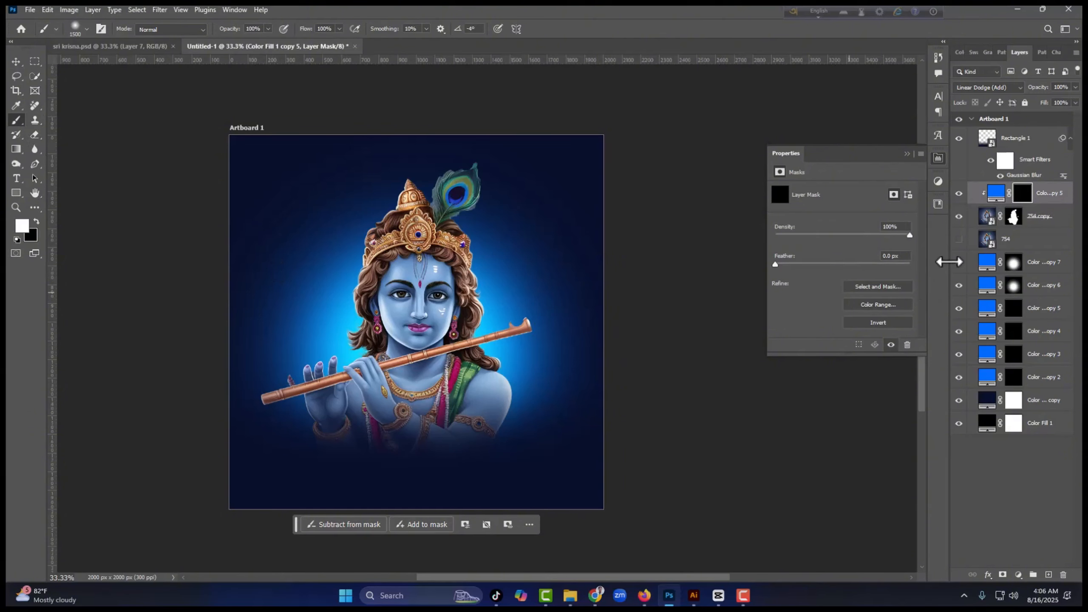
pyautogui.hotkey('ctrl', 'j')
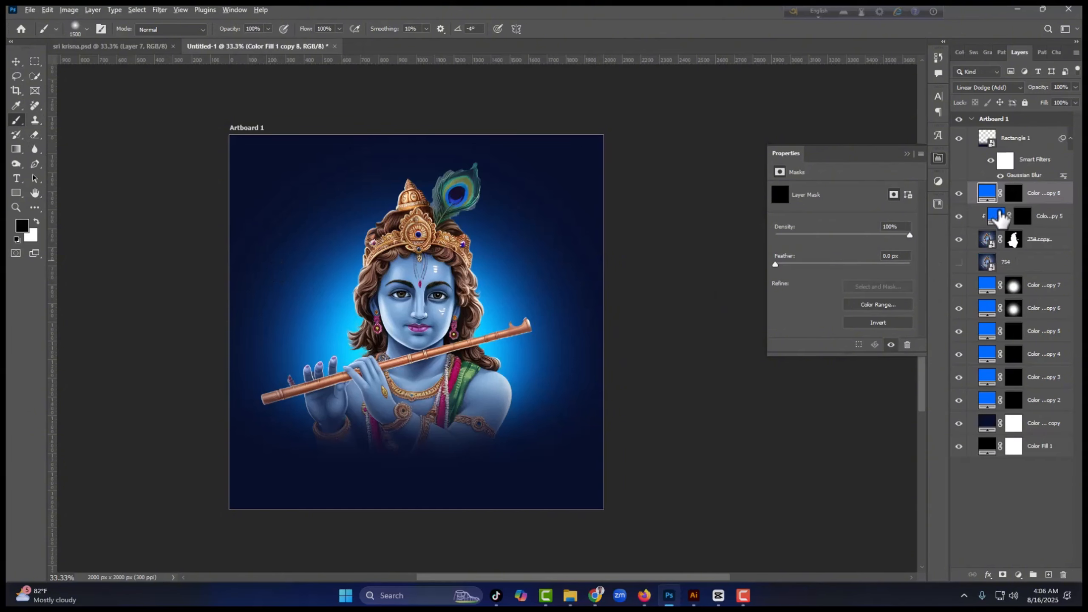
pyautogui.keyDown('alt'); pyautogui.click(1002, 205); pyautogui.keyUp('alt')
# Step: On the lower clipped fill's mask, paint white blue-light highlights over Krishna's left-side hair and raised hand, starting with a 600 px soft brush
pyautogui.click(1025, 223)
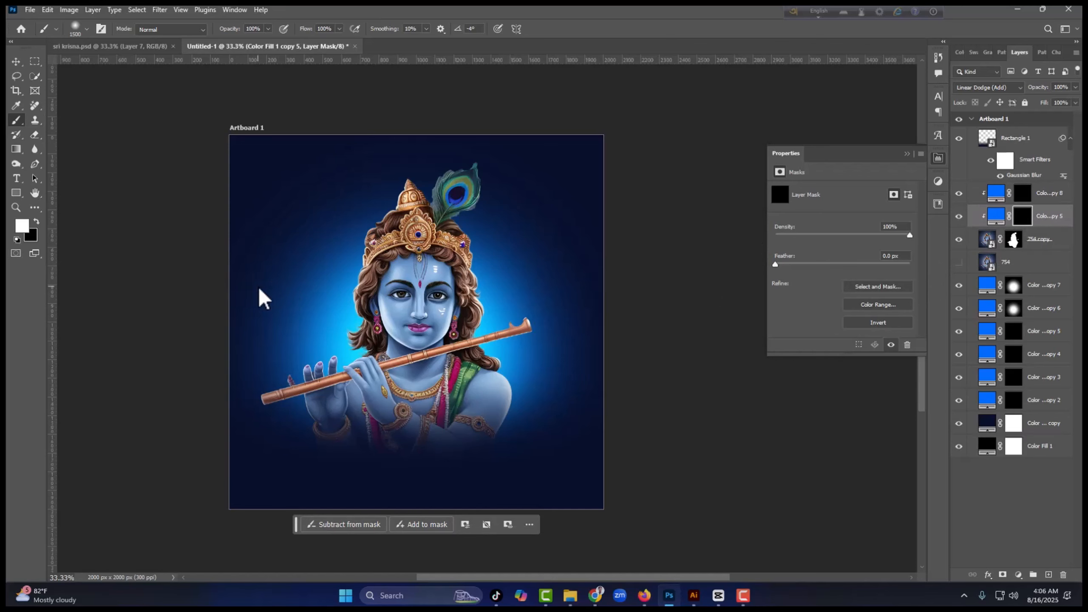
pyautogui.press('[')
pyautogui.press('[')
pyautogui.press('[')
pyautogui.press('[')
pyautogui.press('[')
pyautogui.press('[')
pyautogui.press('[')
pyautogui.press('[')
pyautogui.press('[')
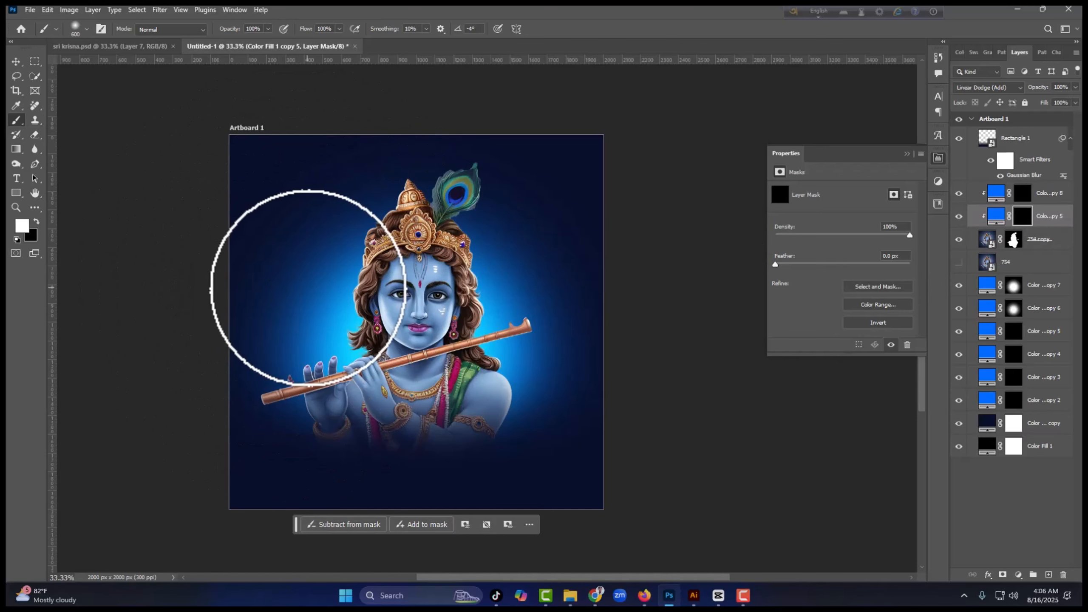
pyautogui.click(318, 287)
pyautogui.click(319, 273)
pyautogui.click(320, 328)
pyautogui.click(319, 337)
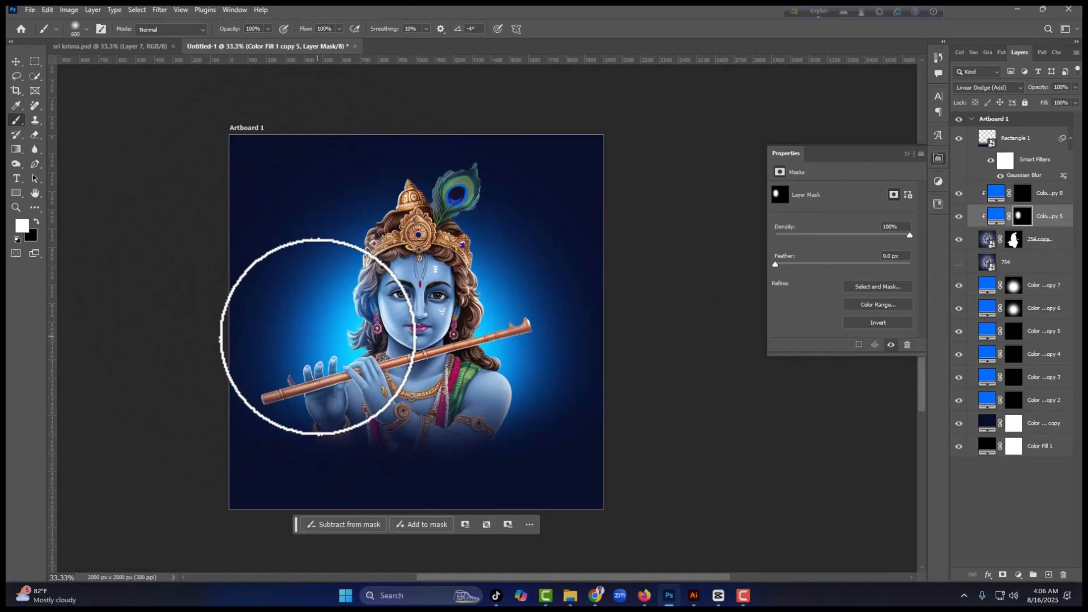
pyautogui.press('[')
pyautogui.press('[')
pyautogui.click(273, 361)
pyautogui.click(335, 337)
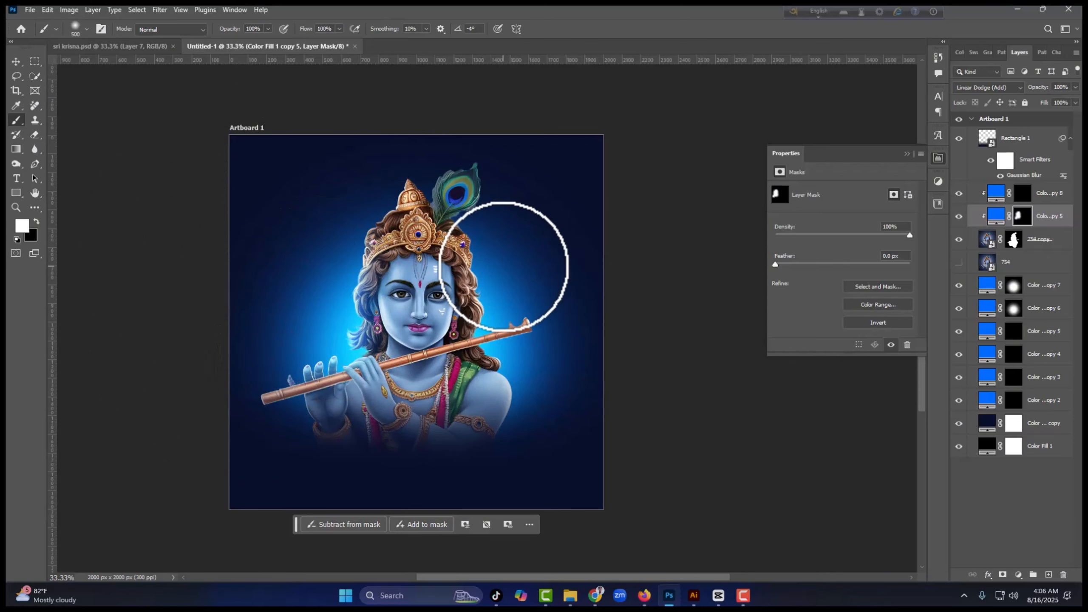
# Step: Paint matching blue light on the right side of Krishna's hair and flute in the same mask, reducing the brush to 250 px
pyautogui.press(']')
pyautogui.press(']')
pyautogui.click(509, 273)
pyautogui.press('[')
pyautogui.press('[')
pyautogui.press('[')
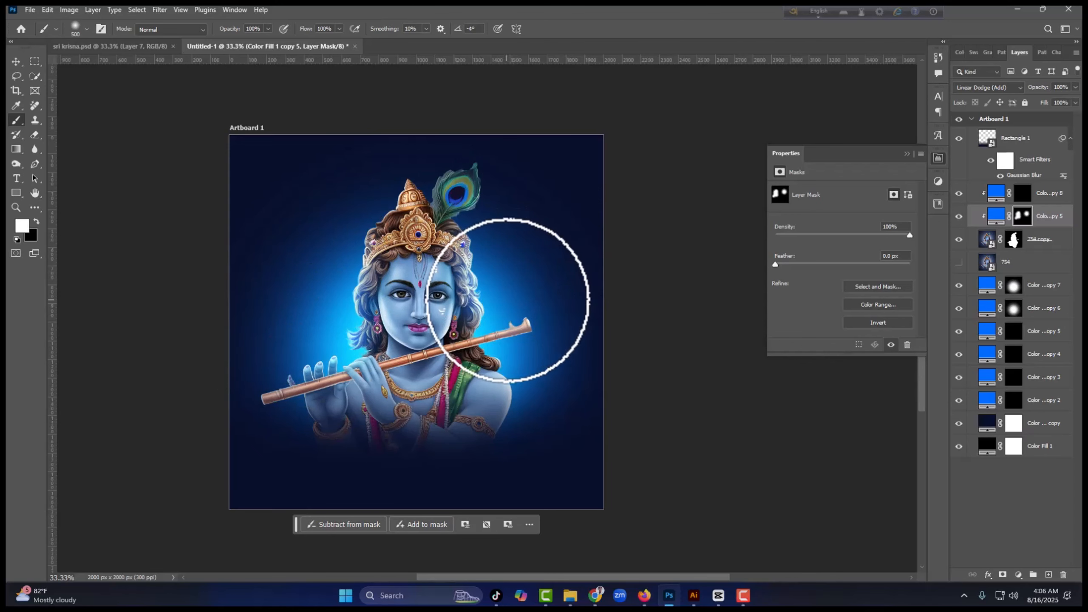
pyautogui.press('[')
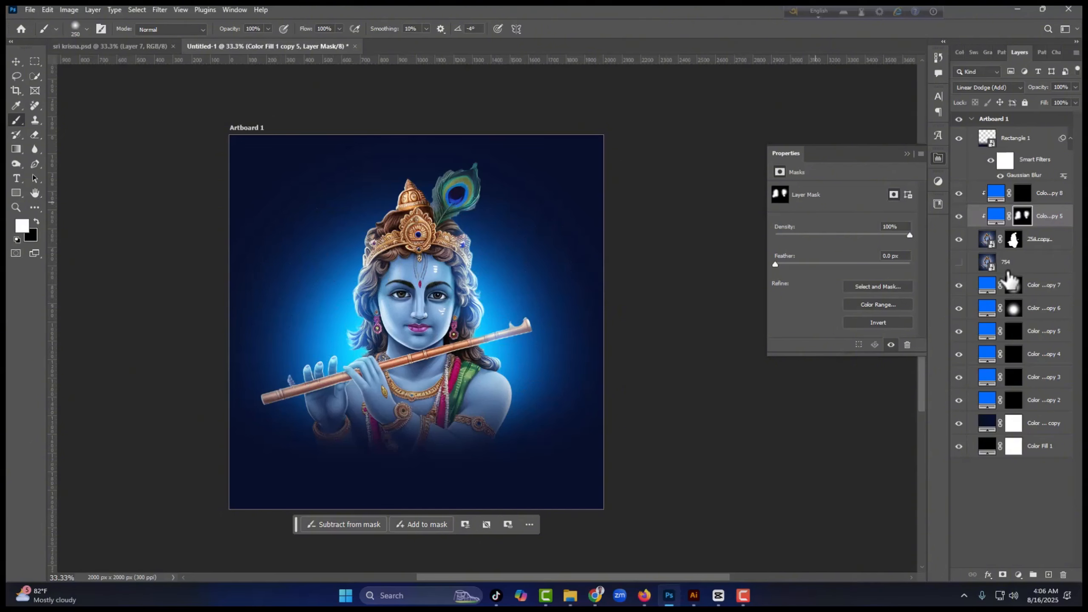
# Step: Make the masked Krishna layer's mask active and reduce the black brush to 45 px
pyautogui.click(981, 245)
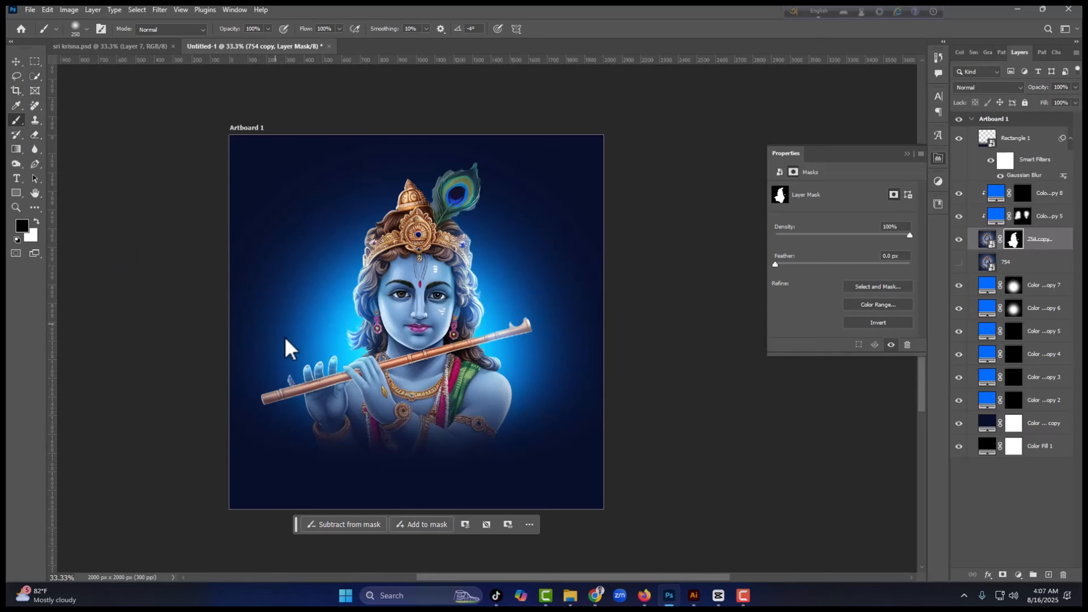
pyautogui.press('[')
pyautogui.press('[')
pyautogui.press('[')
pyautogui.press('[')
pyautogui.press('[')
pyautogui.press('[')
pyautogui.press('[')
pyautogui.press('[')
pyautogui.press('[')
pyautogui.press('[')
# Step: Examine the finished poster's interface graphics in sri krisna.psd and compare the toolbar's single-column and double-column layouts
pyautogui.click(109, 46)
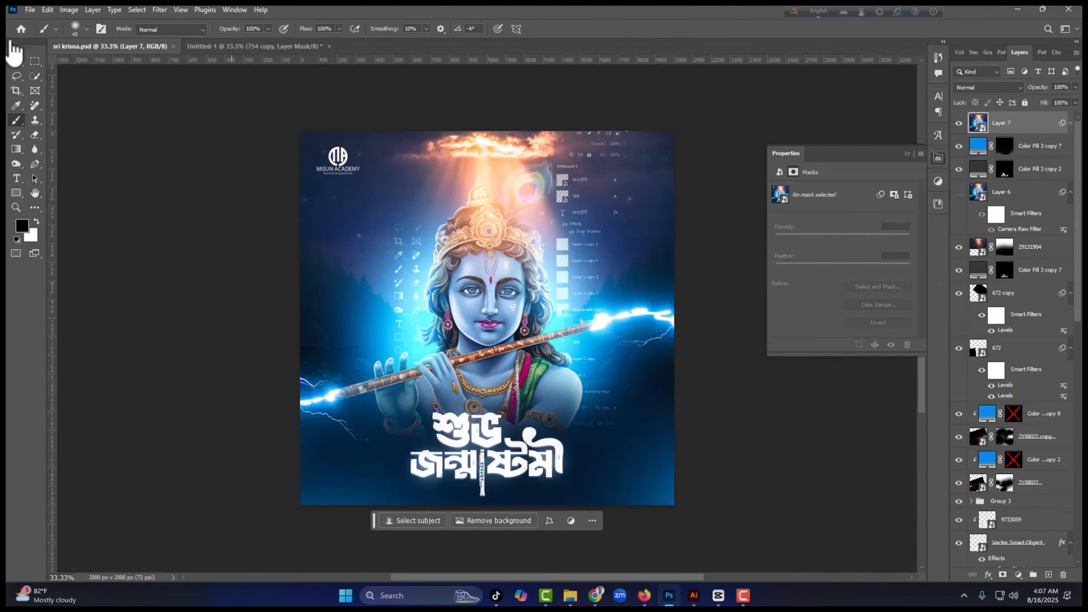
pyautogui.click(226, 46)
pyautogui.click(11, 41)
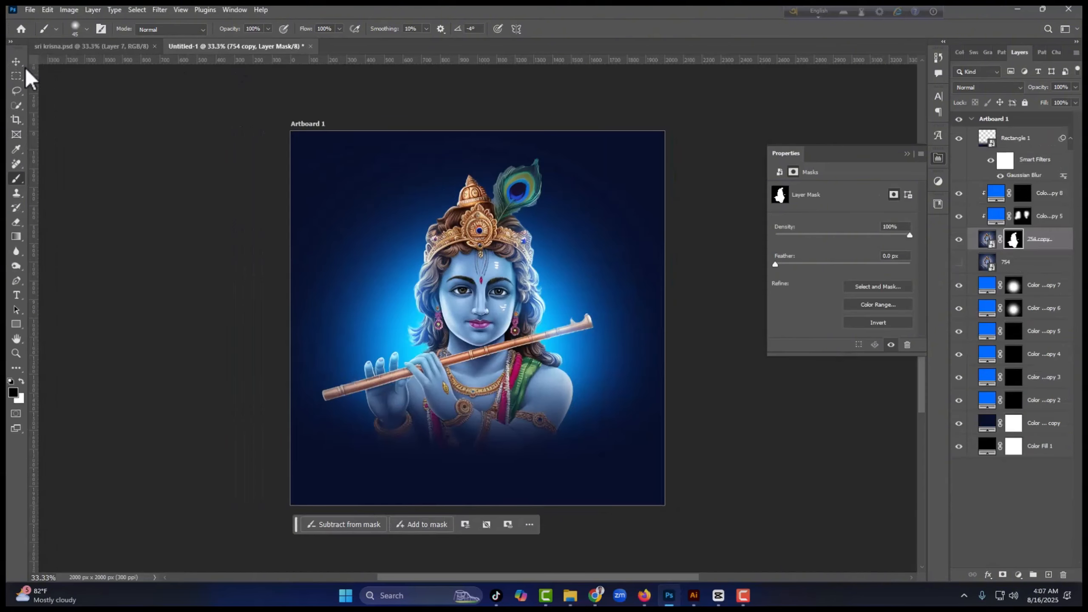
pyautogui.click(10, 41)
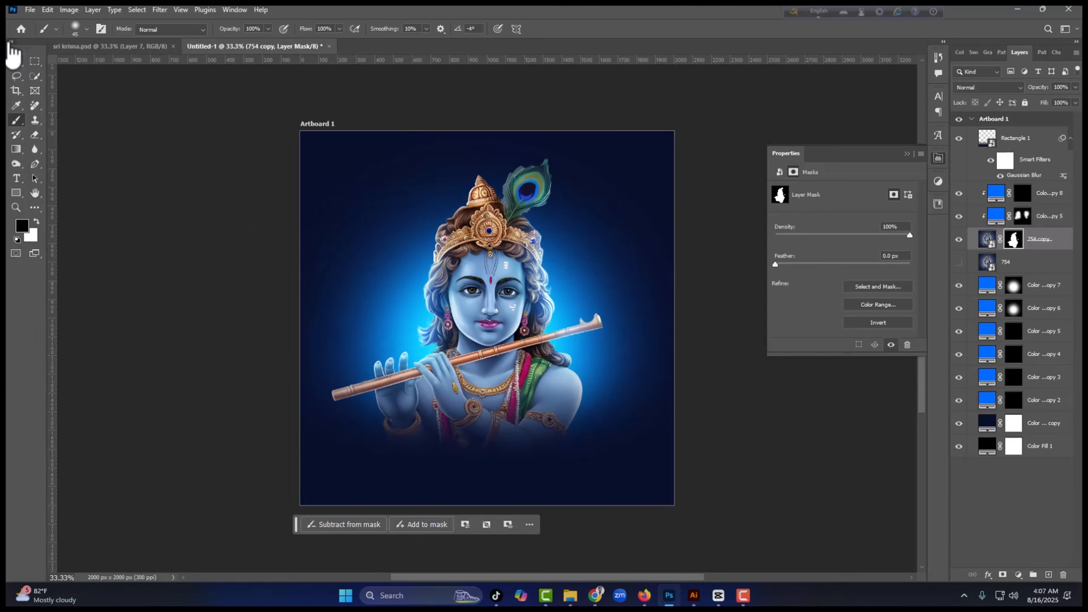
pyautogui.hotkey('alt', 'f')
pyautogui.press('l')
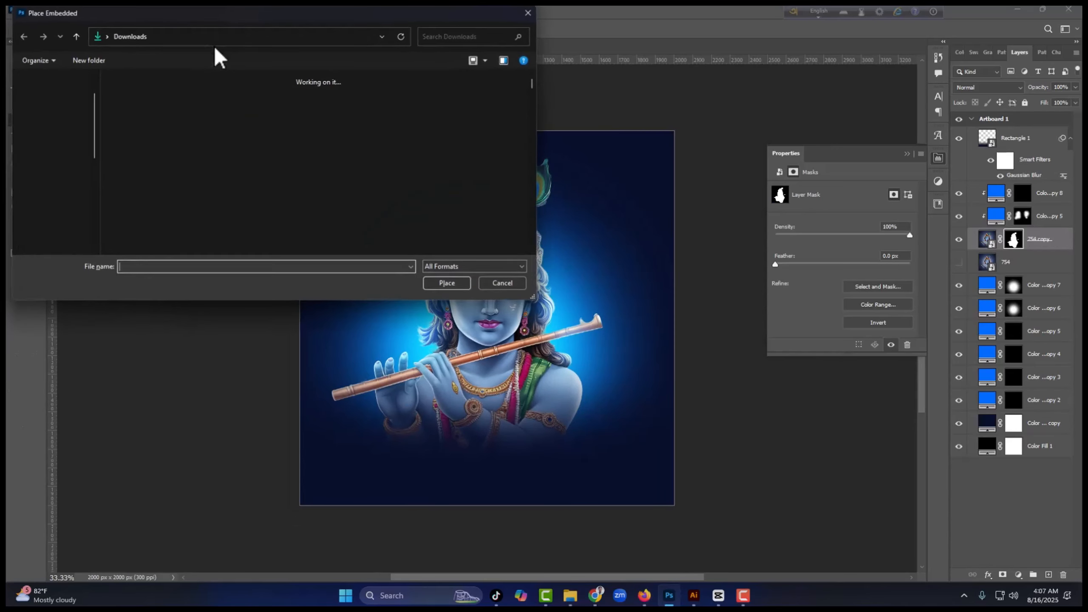
pyautogui.click(64, 168)
pyautogui.doubleClick(275, 98)
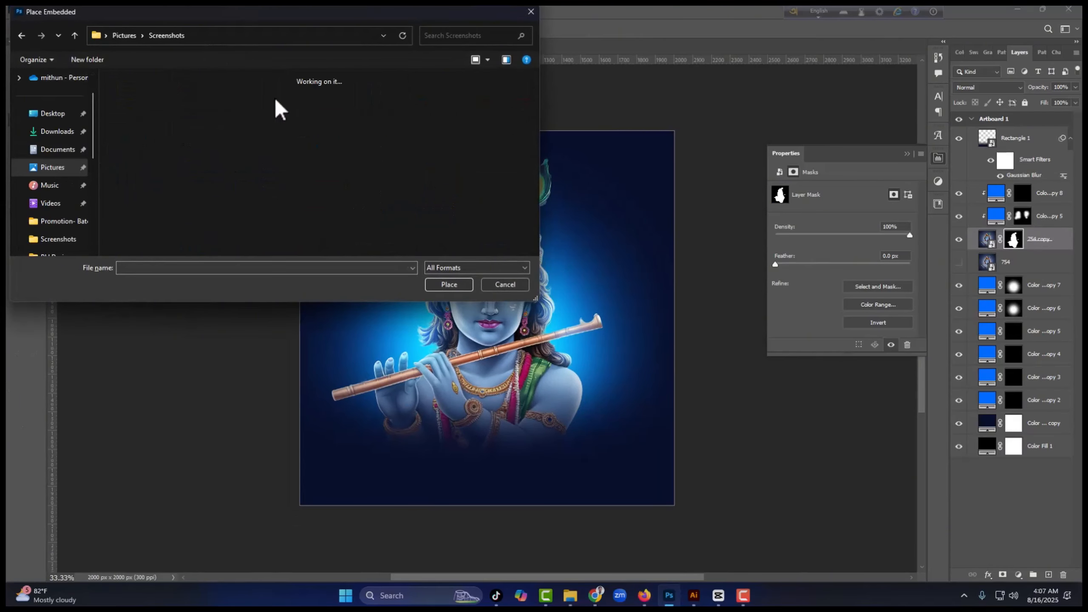
pyautogui.moveTo(533, 80); pyautogui.dragTo(533, 252)
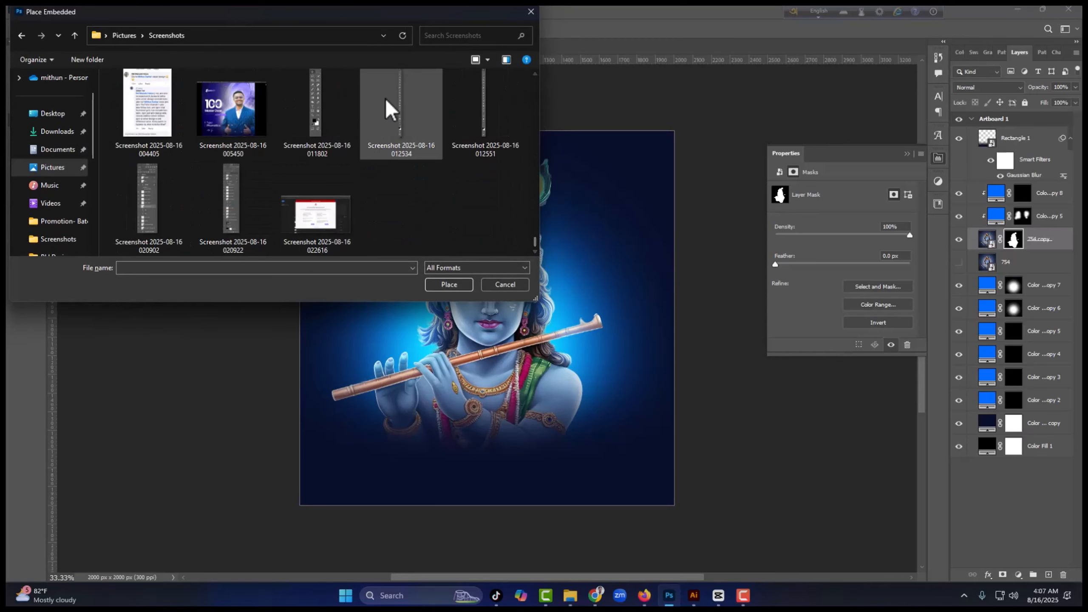
pyautogui.doubleClick(403, 112)
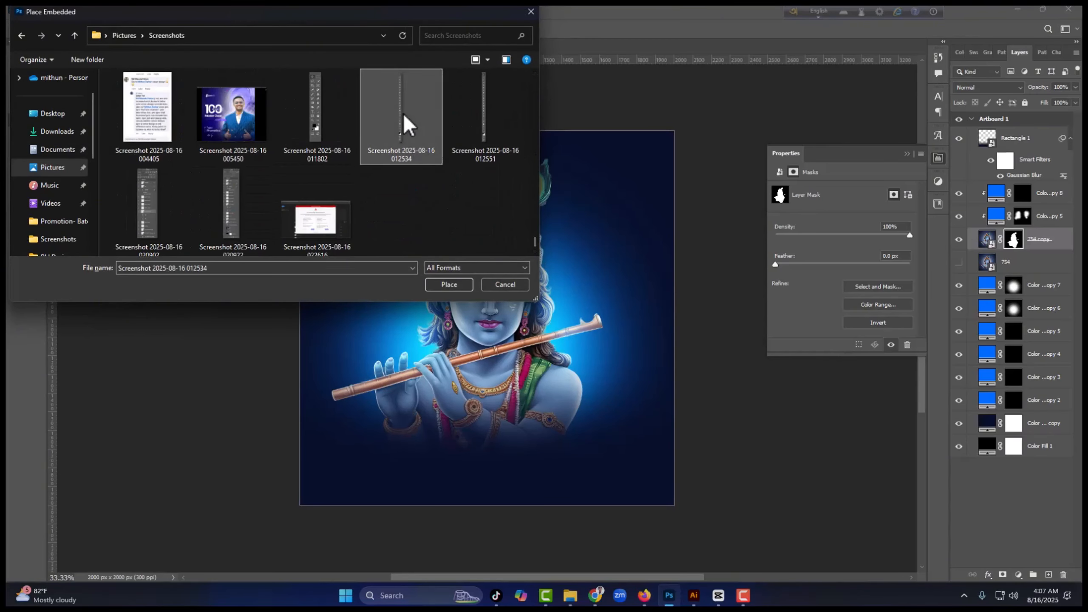
# Step: Move the toolbar screenshot to the top of the layer stack and clip both blue fills to the masked Krishna layer again
pyautogui.moveTo(1036, 247); pyautogui.dragTo(1025, 131)
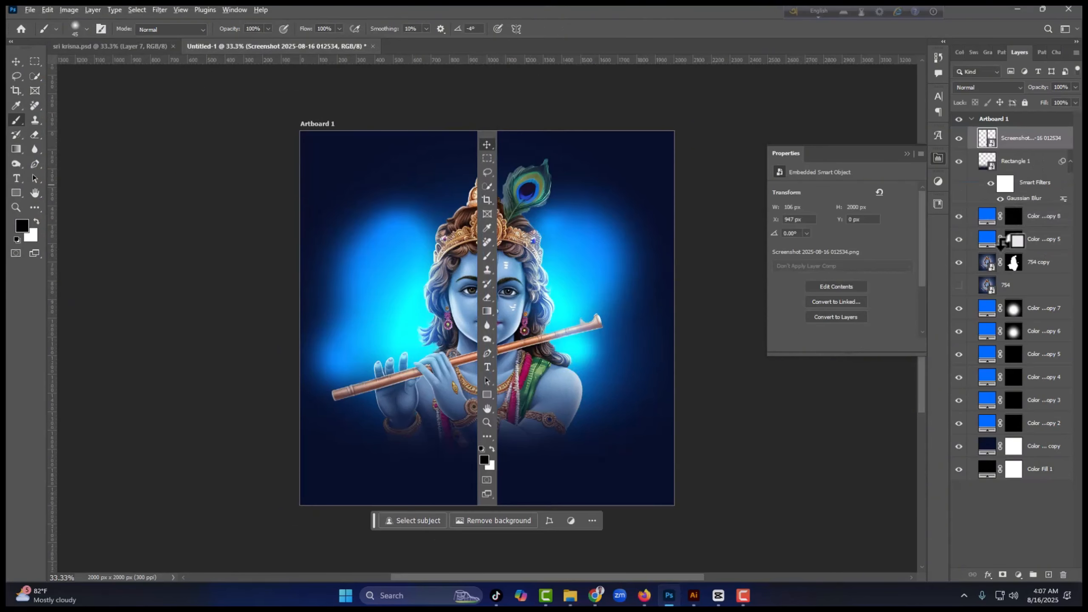
pyautogui.keyDown('alt'); pyautogui.click(1002, 243); pyautogui.keyUp('alt')
pyautogui.keyDown('alt'); pyautogui.click(1003, 226); pyautogui.keyUp('alt')
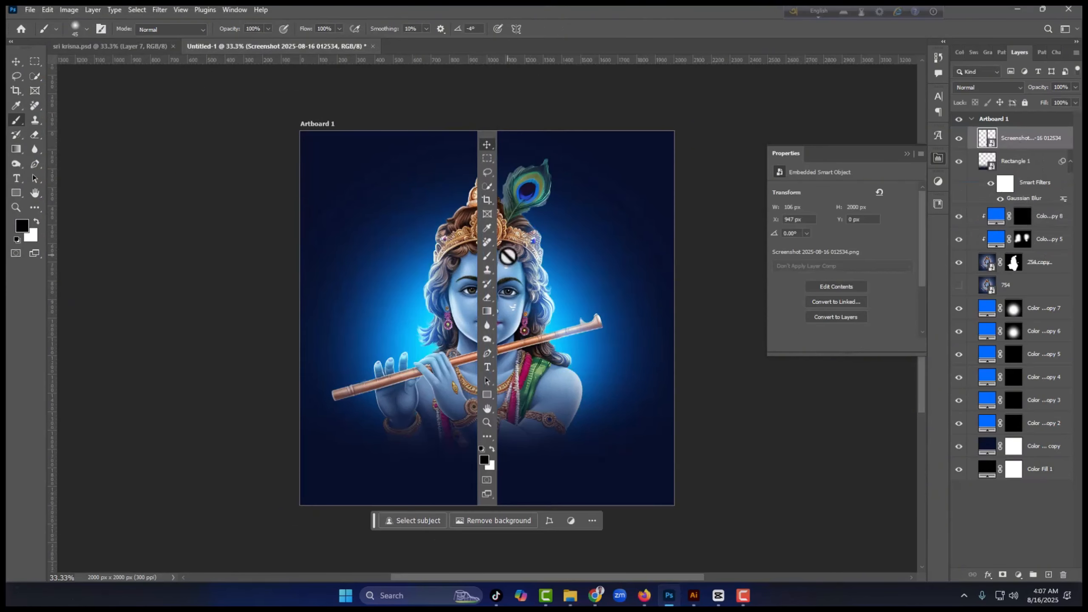
# Step: Rotate the toolbar screenshot to 73.55° and scale it to 67.72% so it covers the length of Krishna's flute
pyautogui.hotkey('ctrl', 't')
pyautogui.moveTo(497, 126); pyautogui.dragTo(653, 284)
pyautogui.hotkey('ctrl', '+')
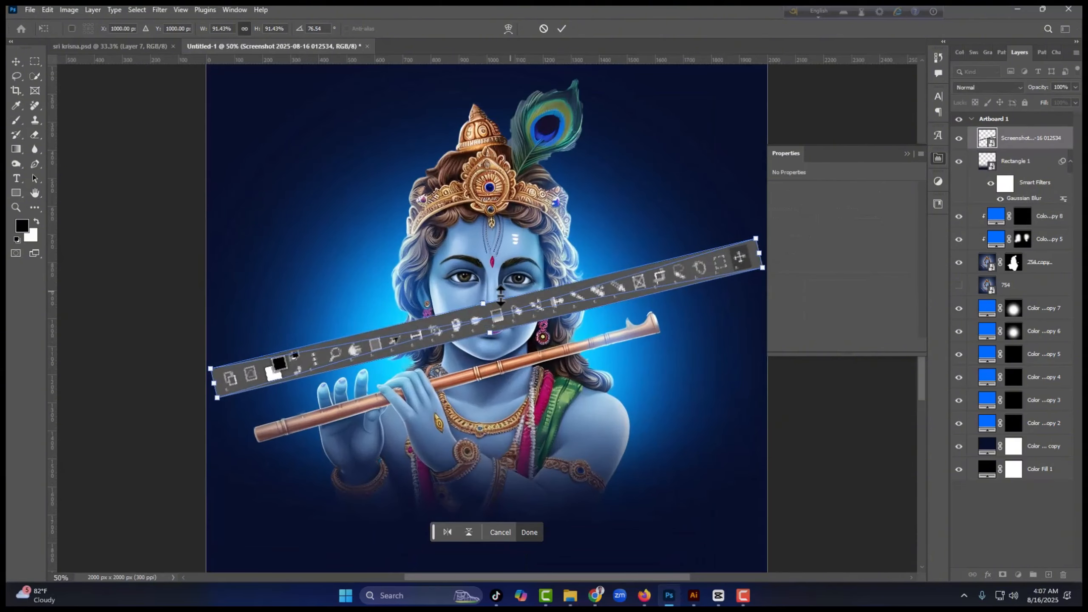
pyautogui.moveTo(500, 296); pyautogui.dragTo(477, 383)
pyautogui.moveTo(711, 335); pyautogui.dragTo(658, 329)
pyautogui.moveTo(642, 336); pyautogui.dragTo(638, 333)
pyautogui.moveTo(689, 324); pyautogui.dragTo(691, 316)
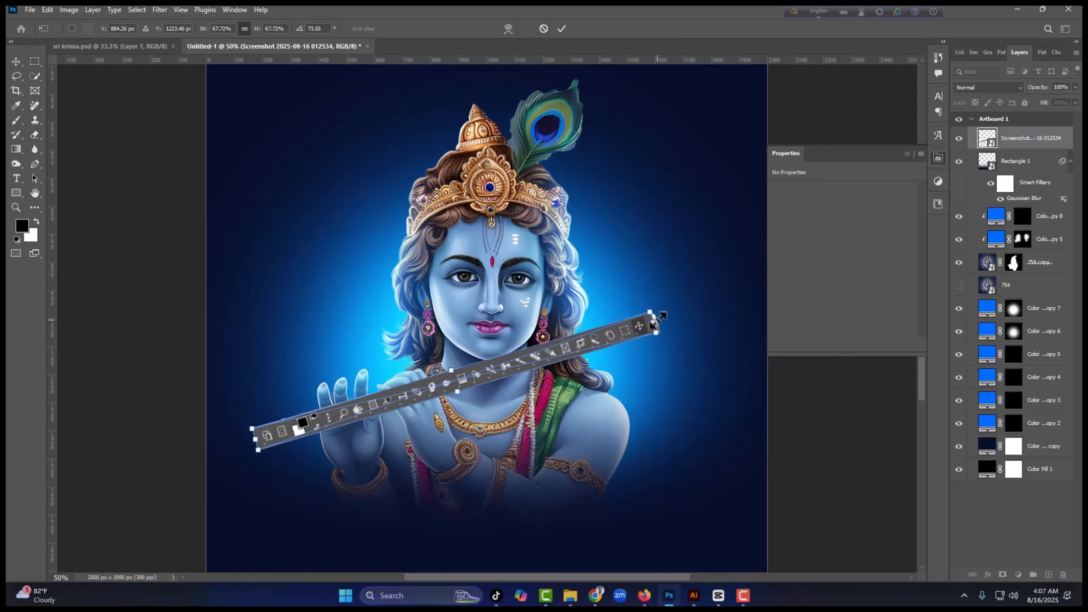
pyautogui.click(562, 29)
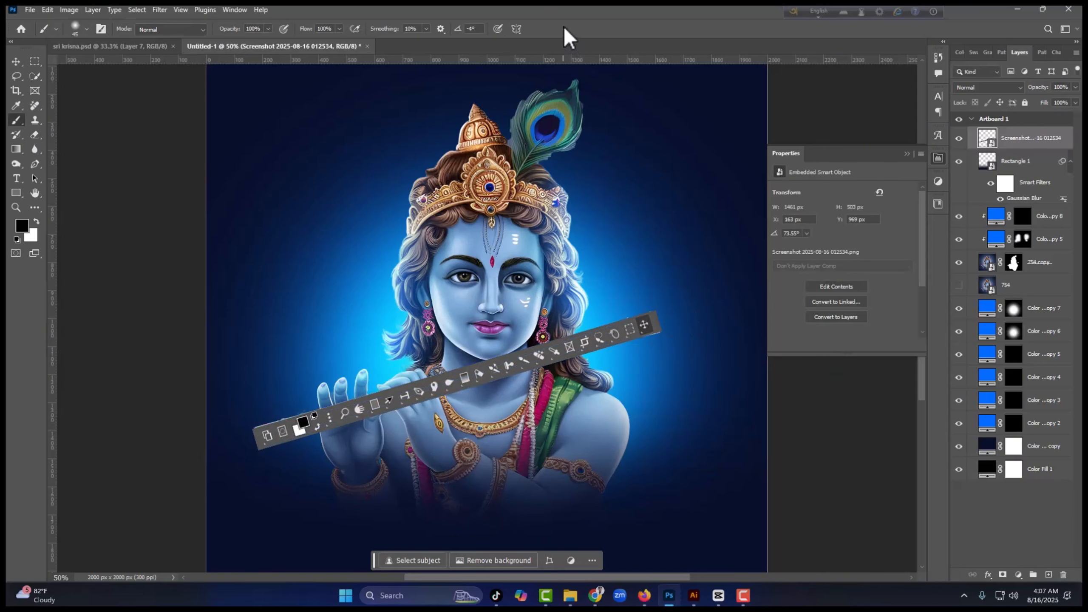
# Step: Set the toolbar screenshot's blend mode to Soft Light and add a layer mask to it
pyautogui.click(985, 82)
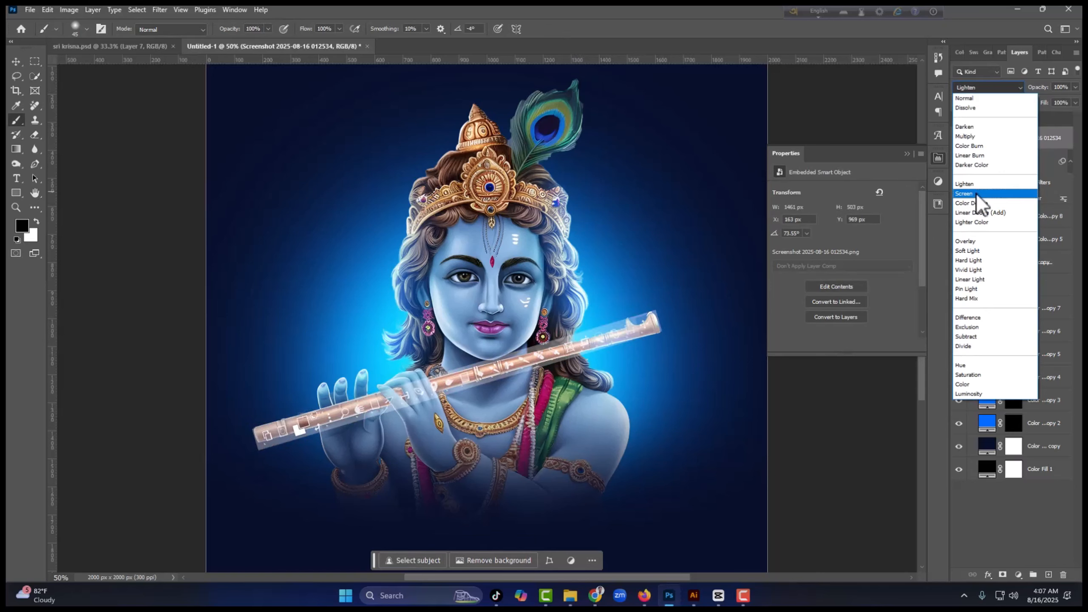
pyautogui.click(973, 251)
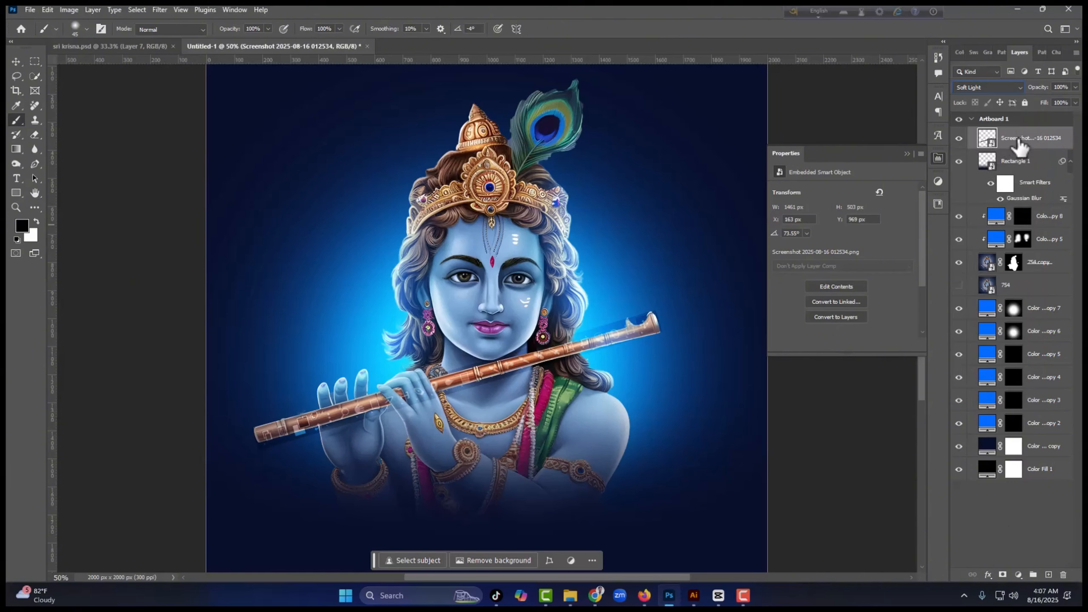
pyautogui.click(1002, 575)
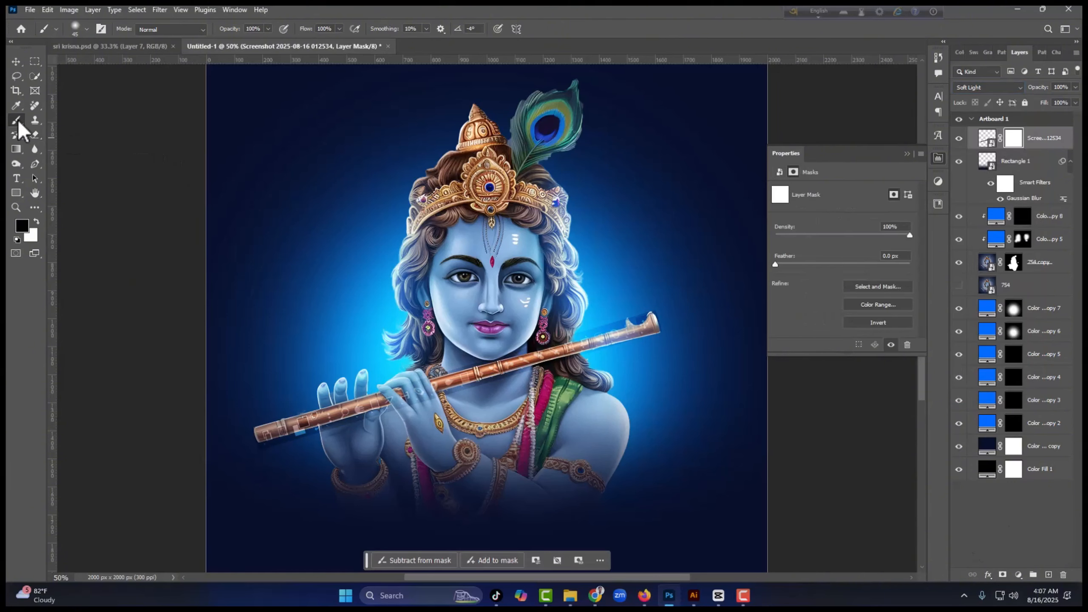
# Step: With an enlarged black brush, mask out the toolbar overlay where it spills past the flute and over Krishna's fingers
pyautogui.scroll(-2, 380, 455)
pyautogui.press(']')
pyautogui.press(']')
pyautogui.press(']')
pyautogui.press(']')
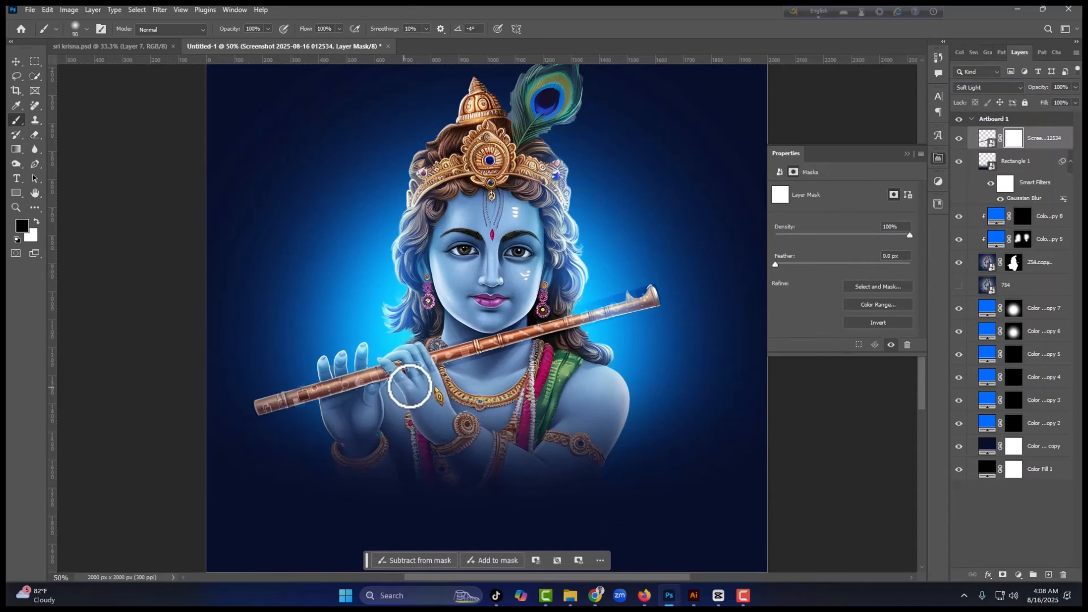
pyautogui.moveTo(574, 347)
pyautogui.mouseDown()
pyautogui.moveTo(685, 306)
pyautogui.moveTo(653, 277)
pyautogui.moveTo(596, 296)
pyautogui.mouseUp()
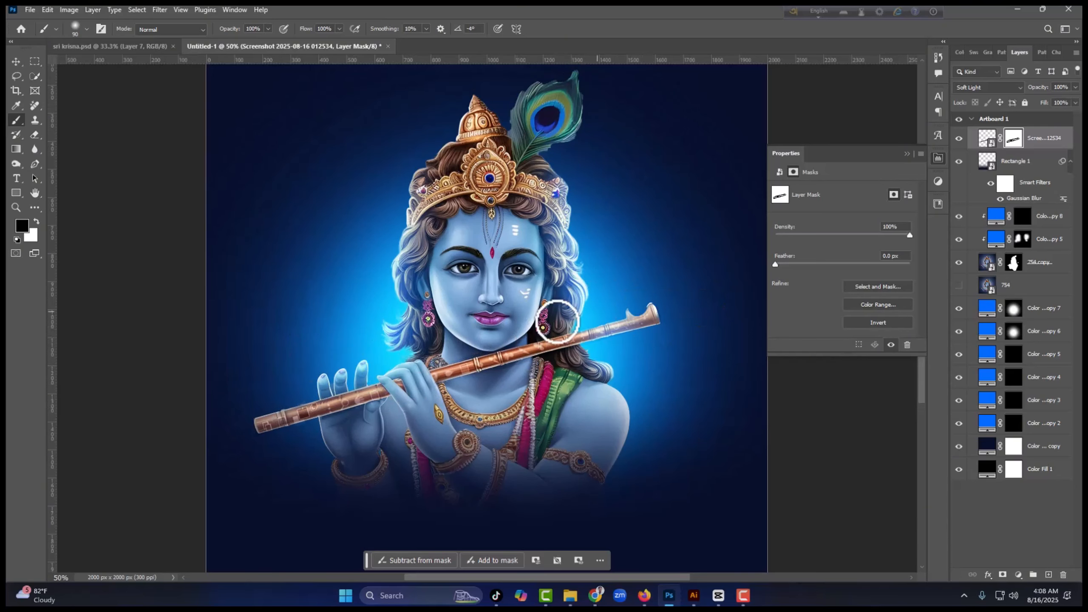
# Step: Compare the background interface graphics and their placement in the finished sri krisna.psd with the Untitled-1 poster
pyautogui.click(122, 45)
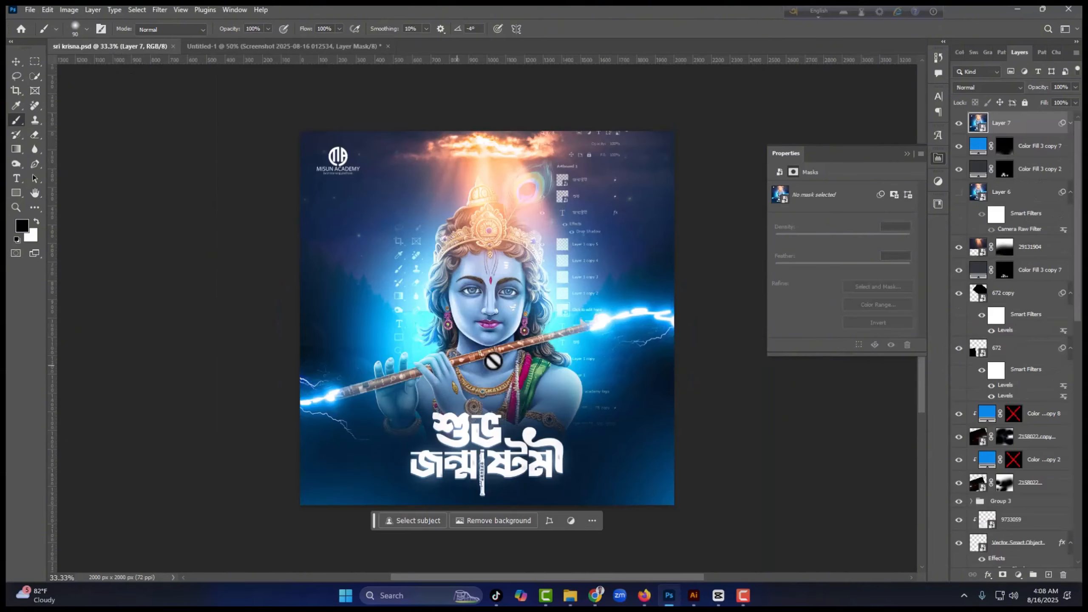
pyautogui.click(214, 46)
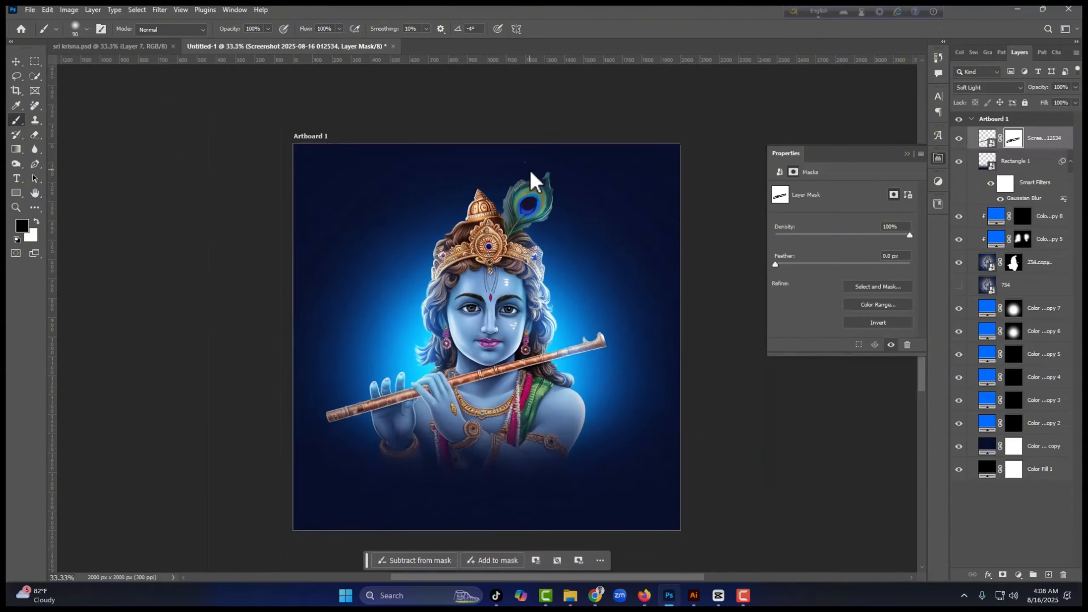
pyautogui.moveTo(583, 305); pyautogui.dragTo(510, 277)
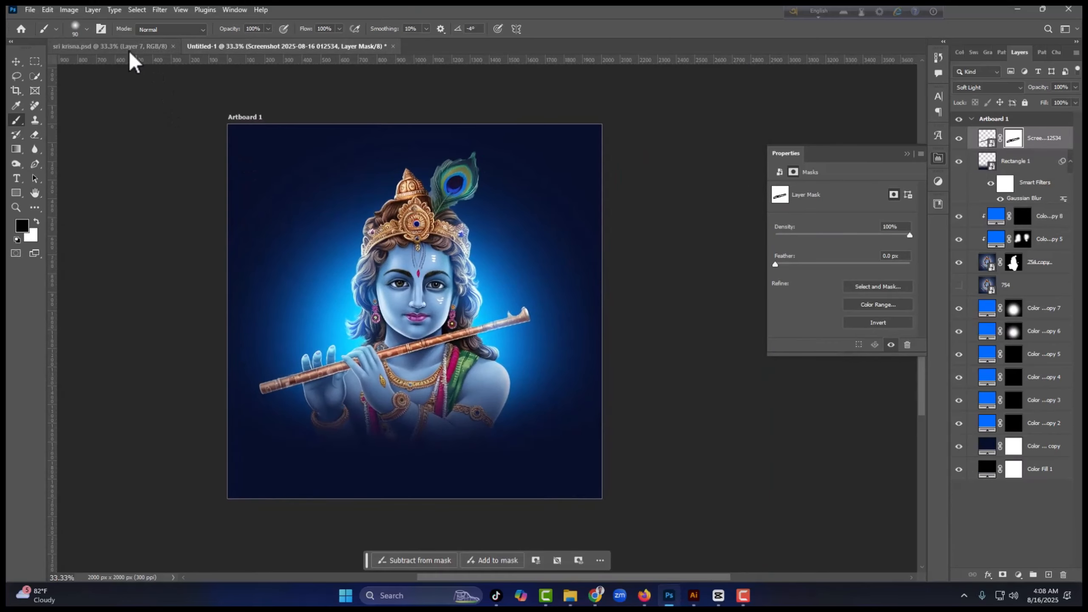
pyautogui.click(129, 48)
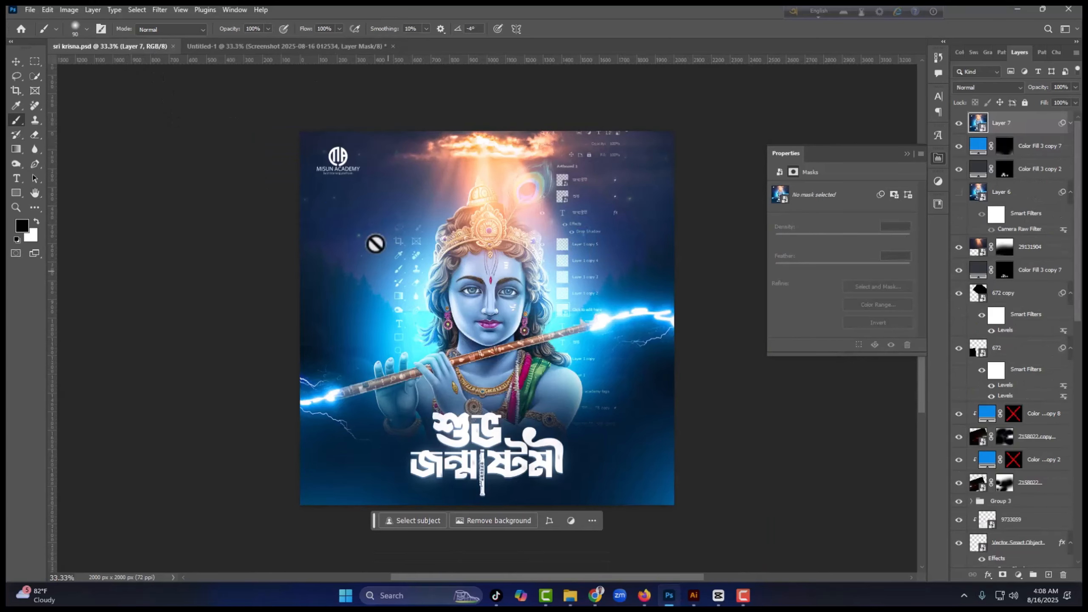
pyautogui.click(268, 47)
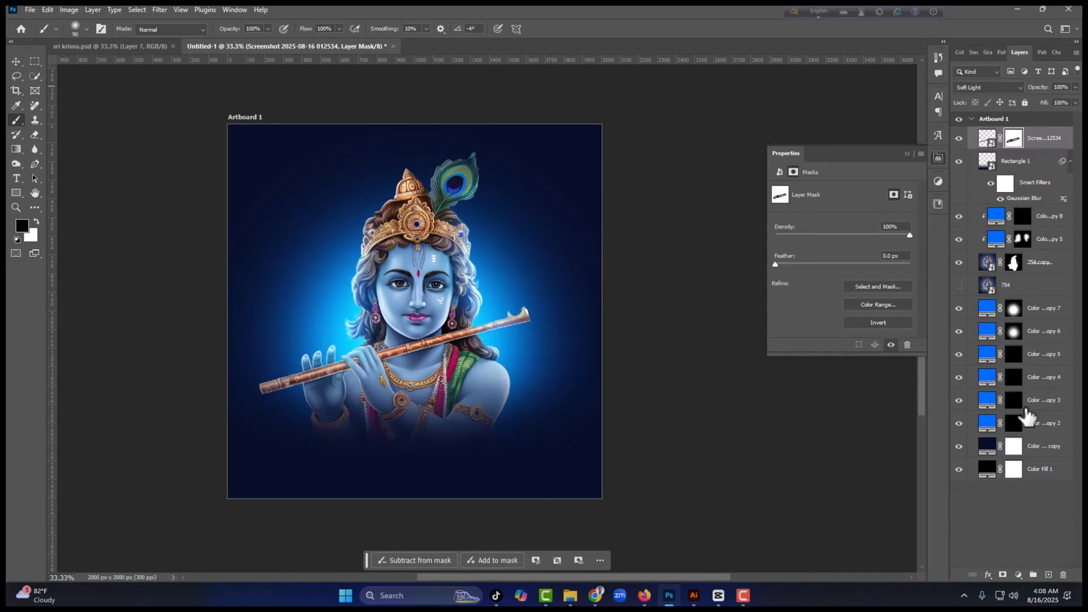
pyautogui.click(1047, 312)
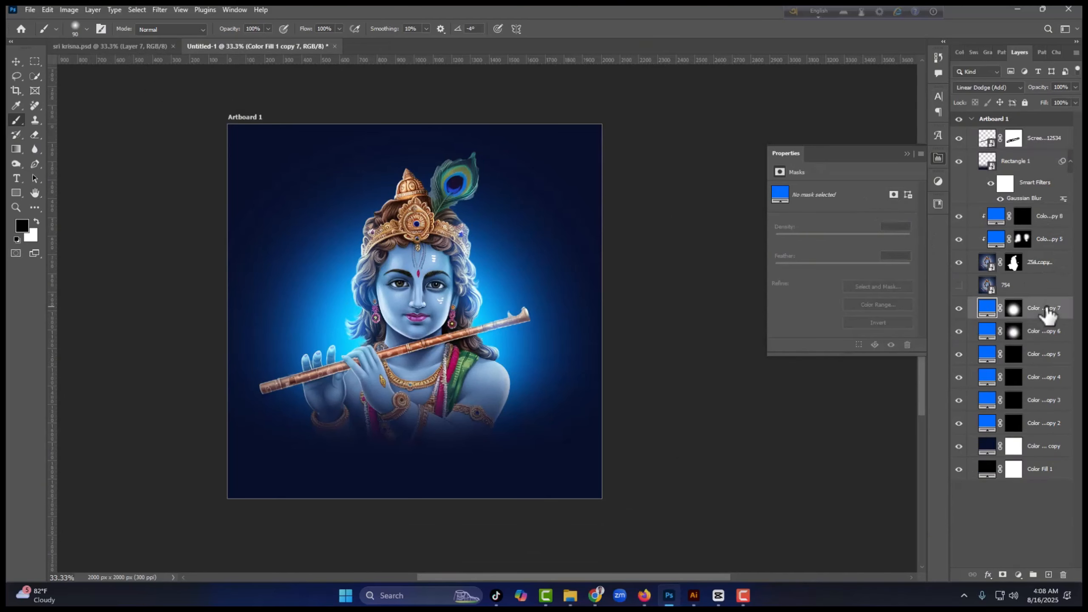
pyautogui.hotkey('alt', 'f')
pyautogui.press('l')
pyautogui.moveTo(534, 87); pyautogui.dragTo(531, 251)
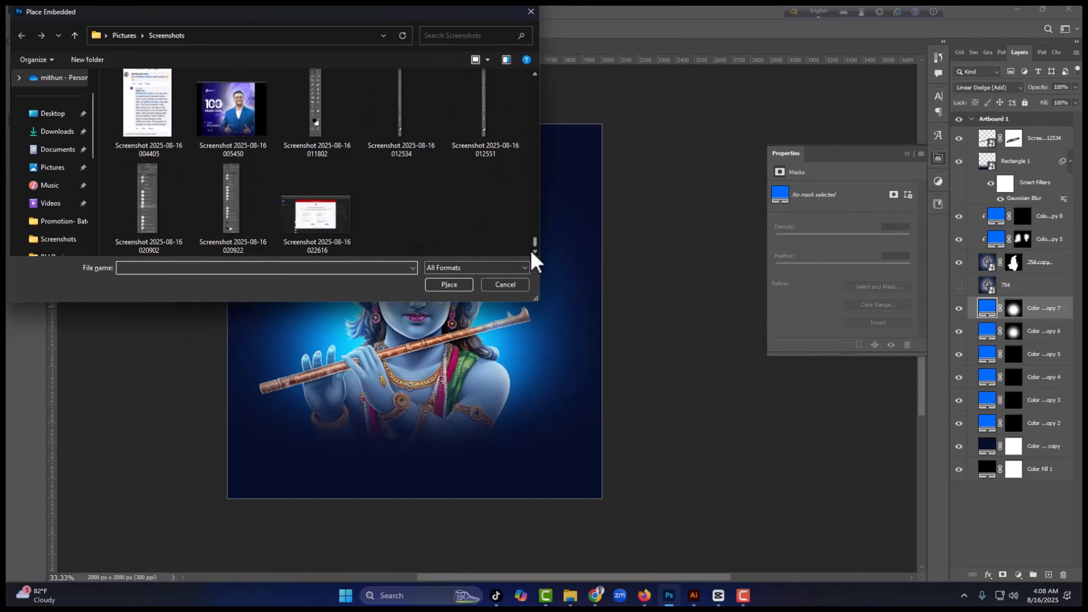
pyautogui.doubleClick(146, 197)
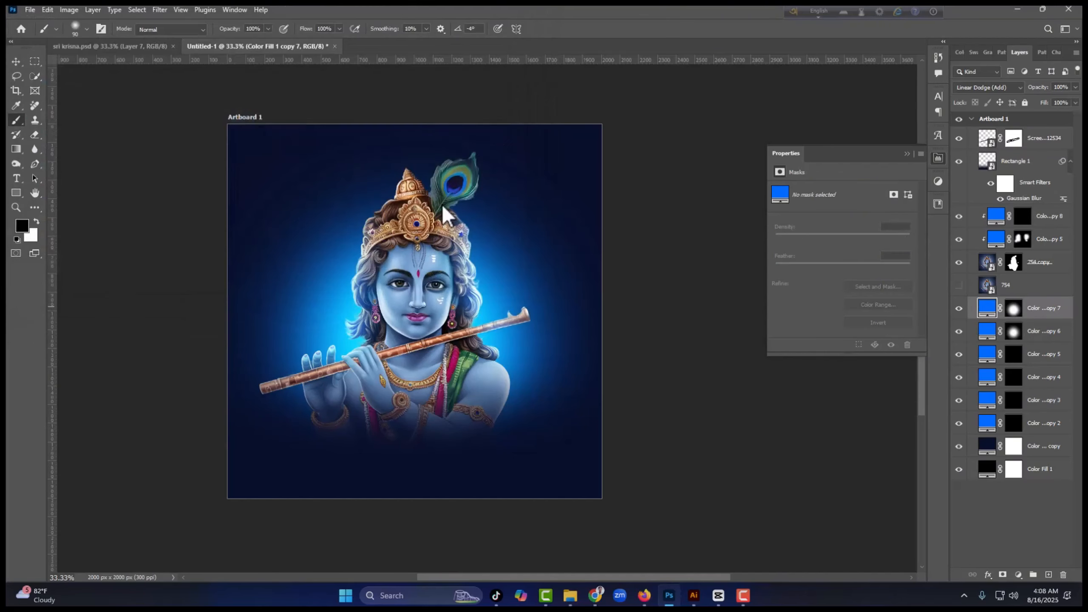
# Step: Scale the Layers panel screenshot to 98.62% and position it behind Krishna's right side, reaching past the artboard's upper edge
pyautogui.moveTo(470, 309); pyautogui.dragTo(538, 338)
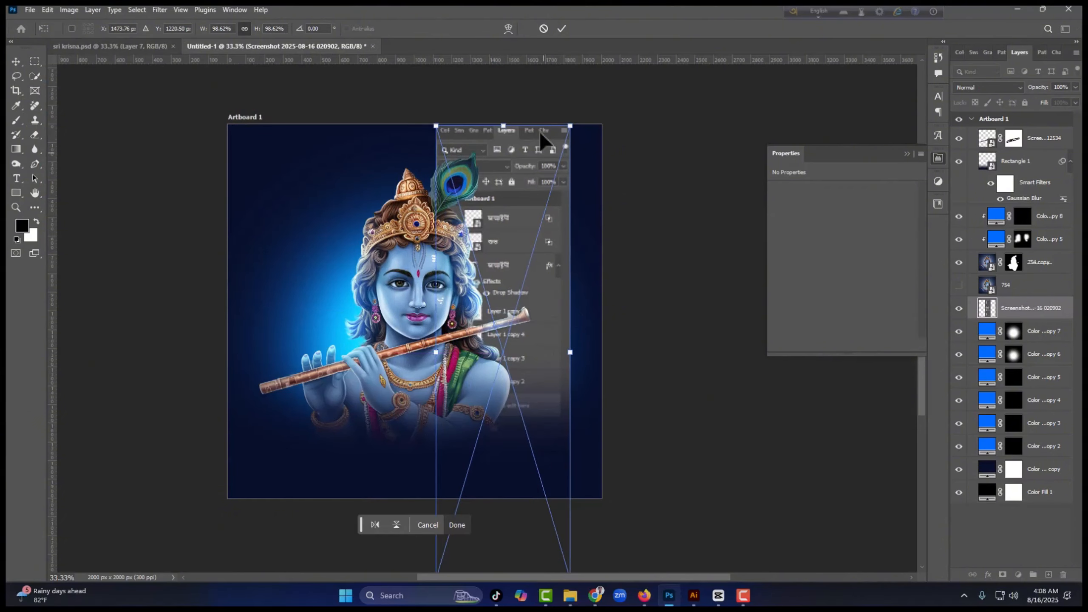
pyautogui.moveTo(502, 210); pyautogui.dragTo(504, 190)
pyautogui.click(562, 28)
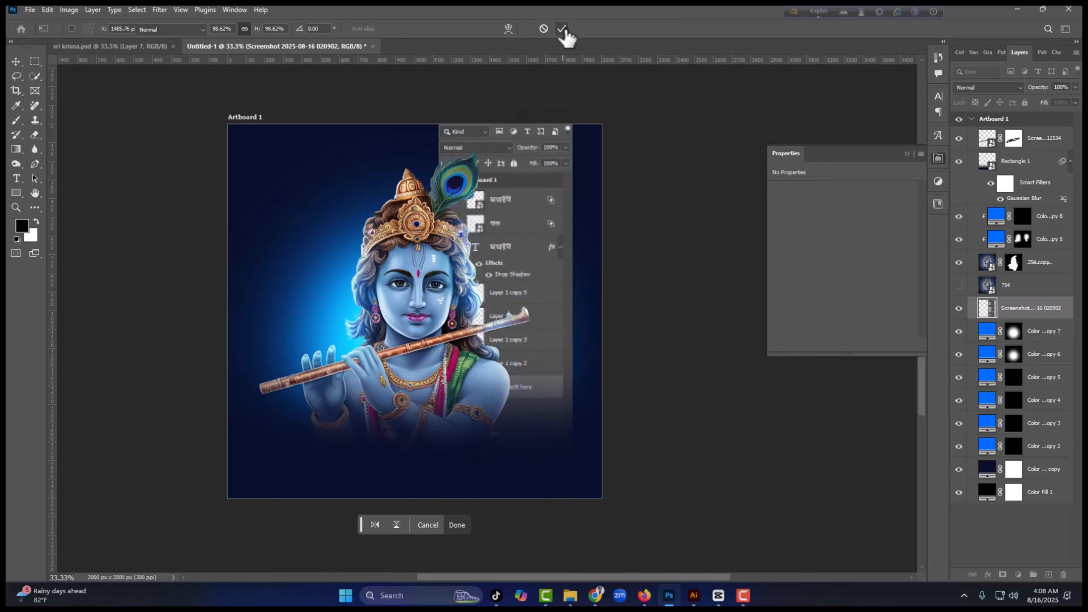
# Step: Set the Layers panel screenshot's blend mode to Pin Light and move it below the Color Fill 1 copy 6 glow layer
pyautogui.click(981, 87)
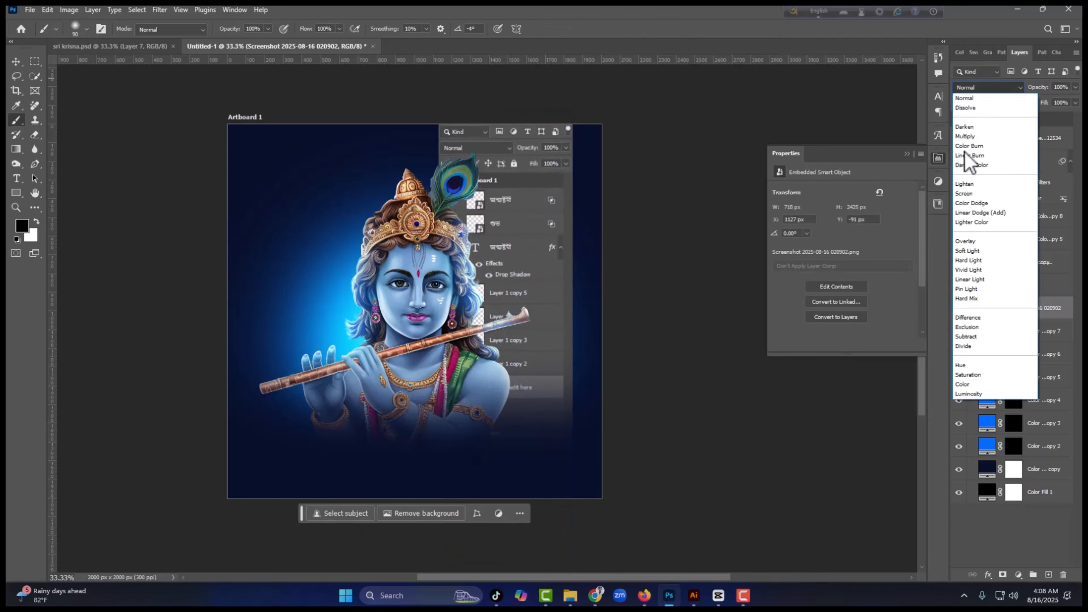
pyautogui.click(965, 290)
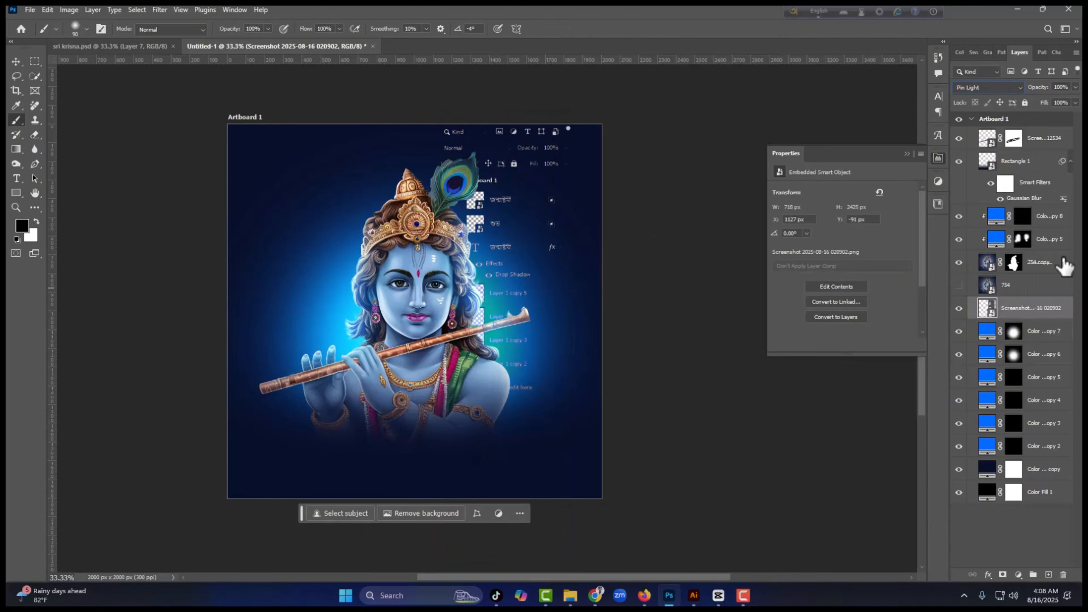
pyautogui.moveTo(1036, 317); pyautogui.dragTo(1032, 362)
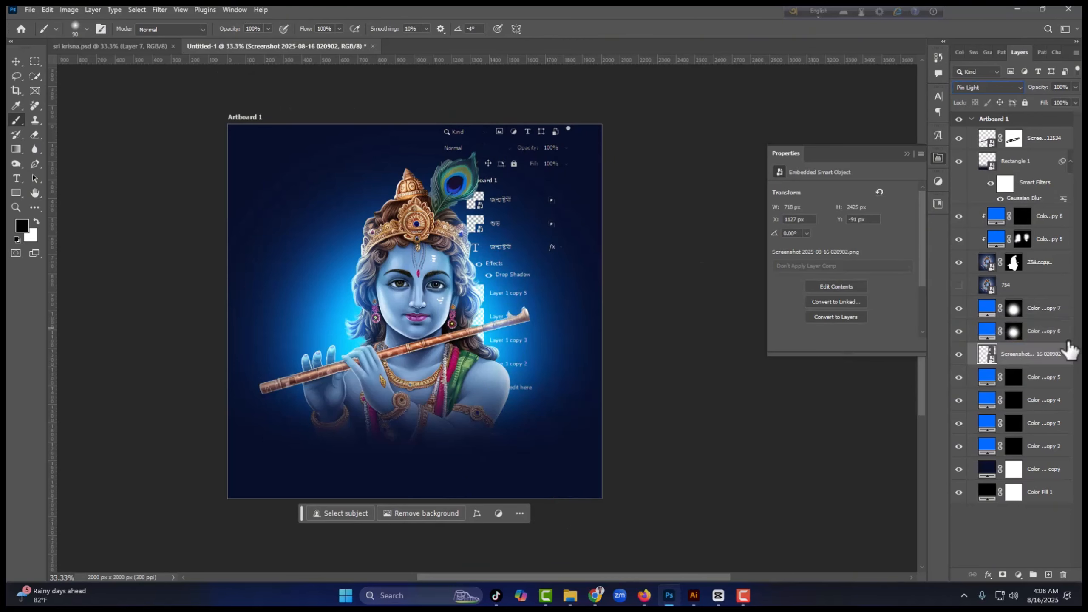
pyautogui.hotkey('alt', 'f')
pyautogui.press('l')
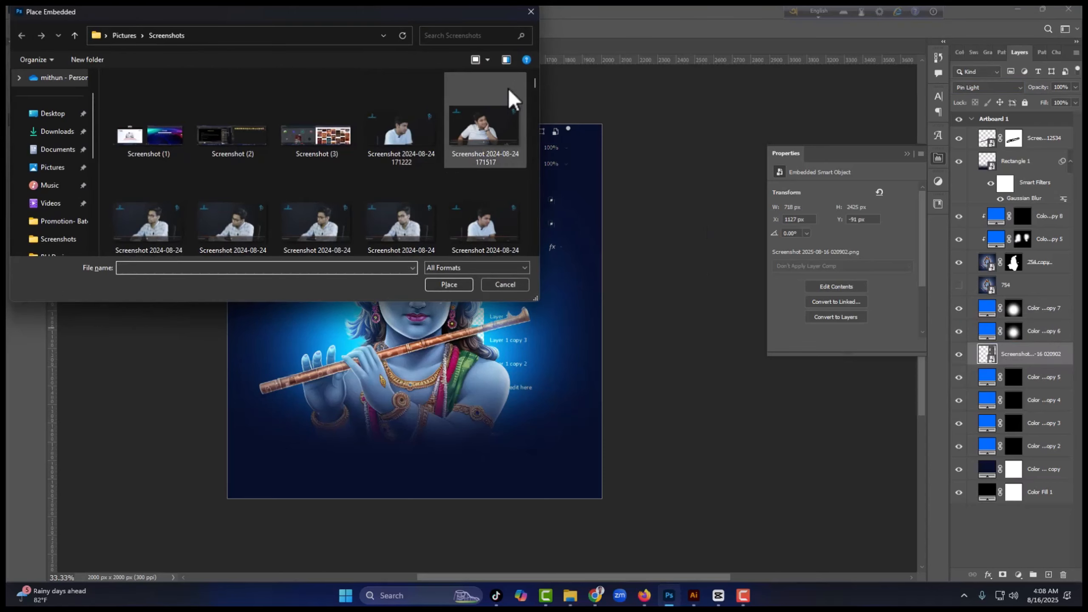
pyautogui.moveTo(535, 84); pyautogui.dragTo(540, 253)
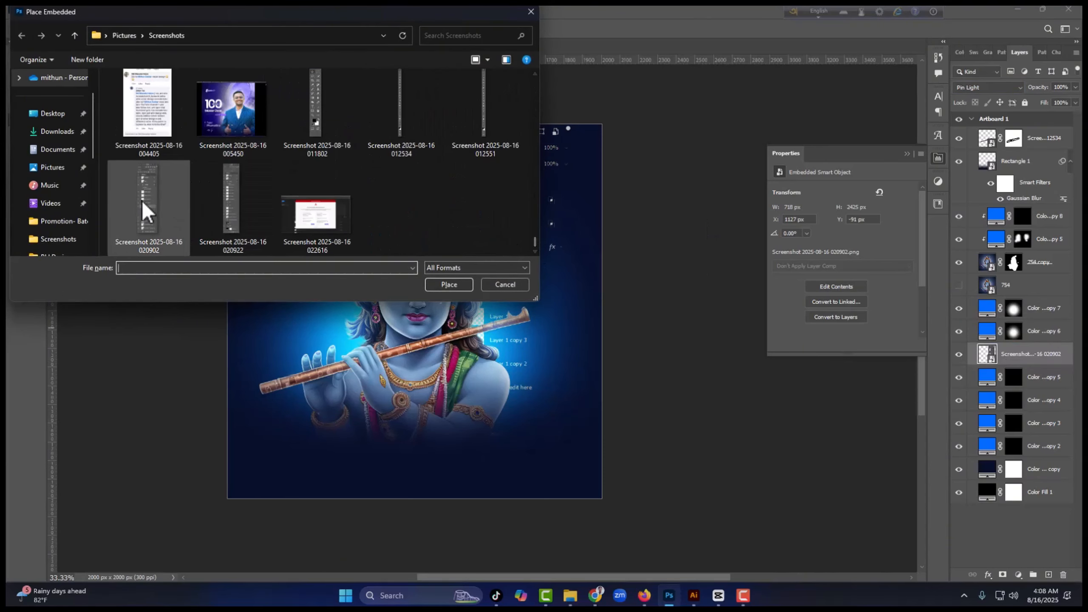
pyautogui.click(324, 120)
pyautogui.doubleClick(321, 113)
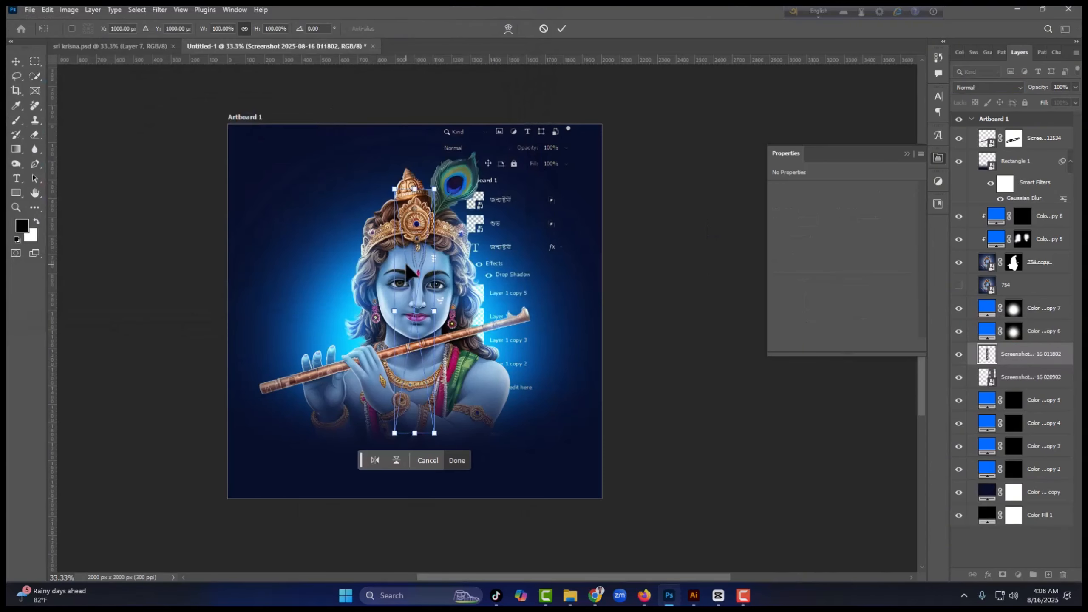
# Step: Scale the double-column toolbar screenshot to 130.16%, position it behind Krishna's left side, and set its blend mode to Pin Light
pyautogui.moveTo(407, 277); pyautogui.dragTo(355, 340)
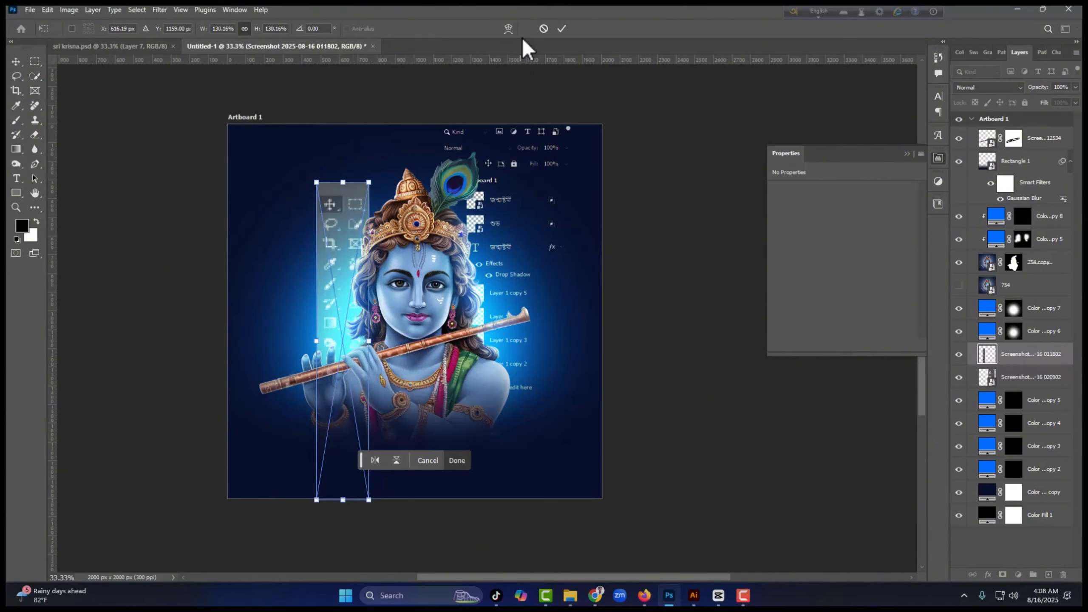
pyautogui.click(562, 29)
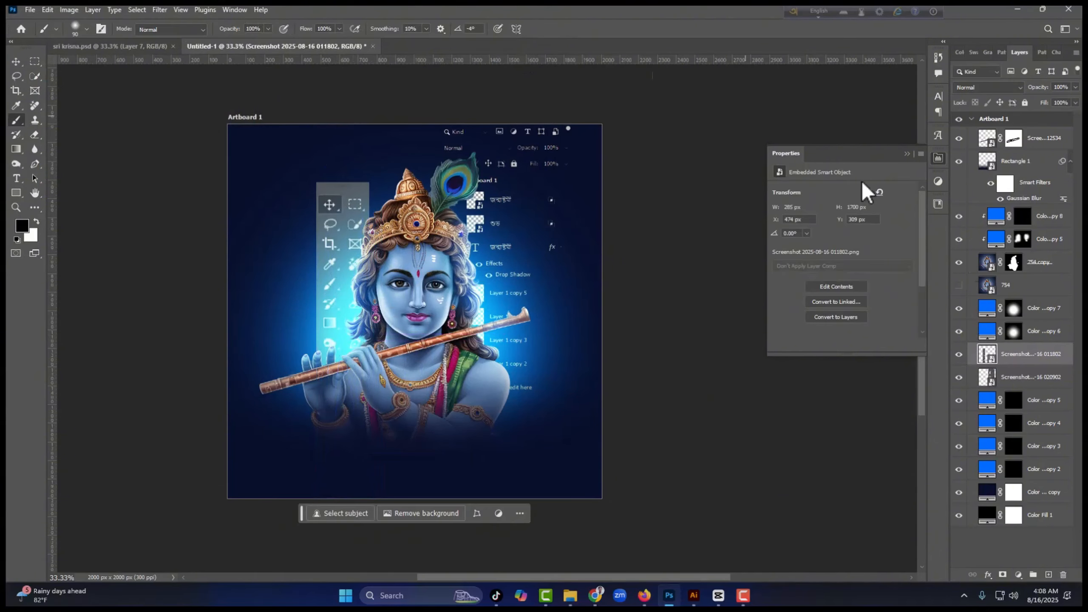
pyautogui.click(973, 87)
pyautogui.click(964, 291)
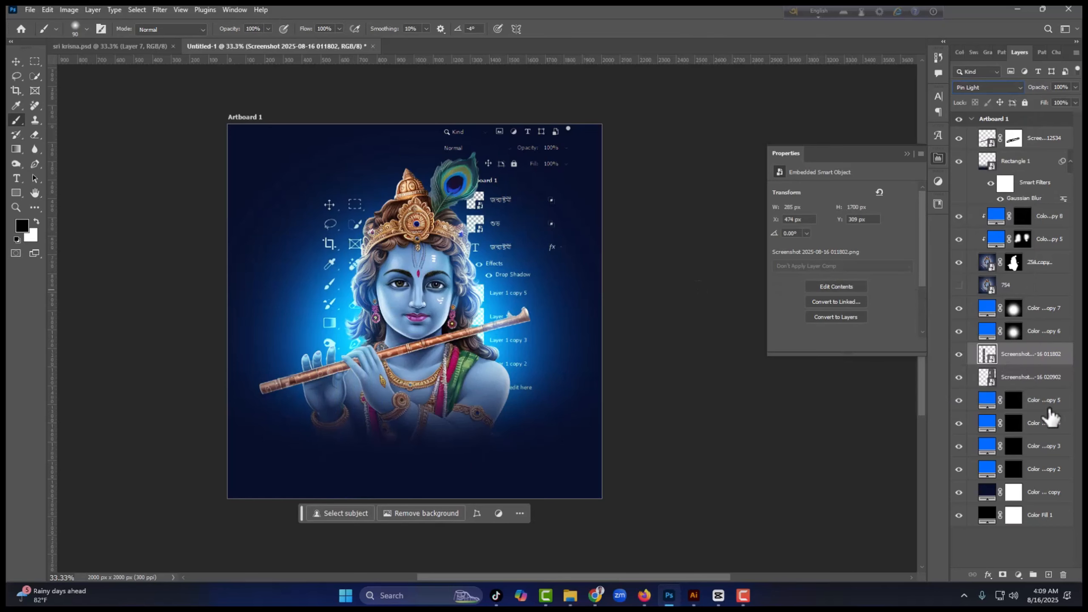
# Step: Add a layer mask to the double-column toolbar screenshot and paint black with a large soft brush to fade its upper and lower ends
pyautogui.click(1003, 574)
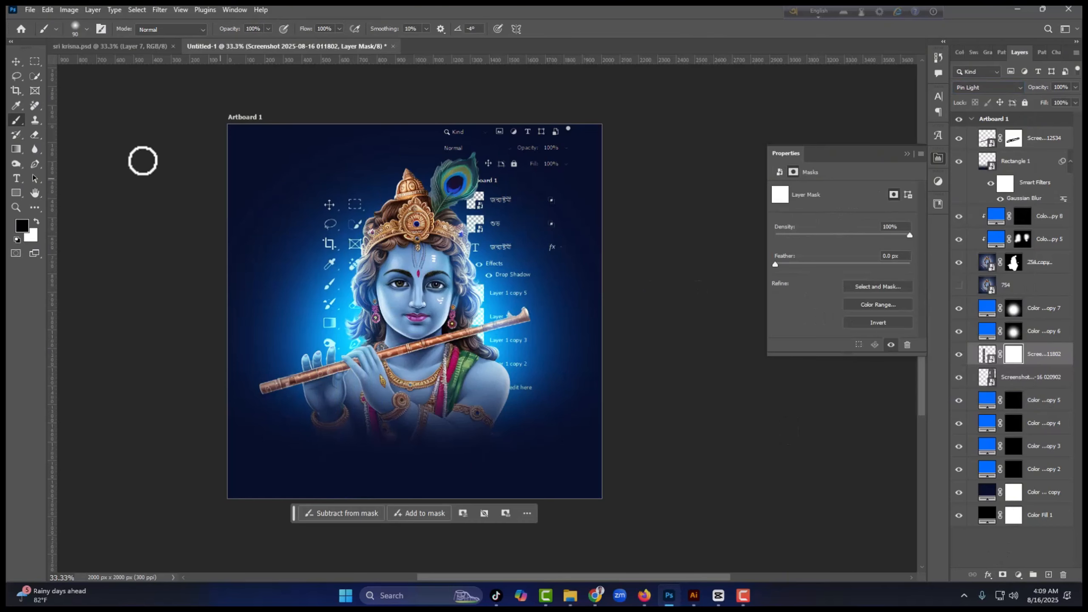
pyautogui.press(']')
pyautogui.press(']')
pyautogui.press(']')
pyautogui.press(']')
pyautogui.press(']')
pyautogui.press(']')
pyautogui.press(']')
pyautogui.press(']')
pyautogui.press(']')
pyautogui.press(']')
pyautogui.press(']')
pyautogui.press(']')
pyautogui.press(']')
pyautogui.press(']')
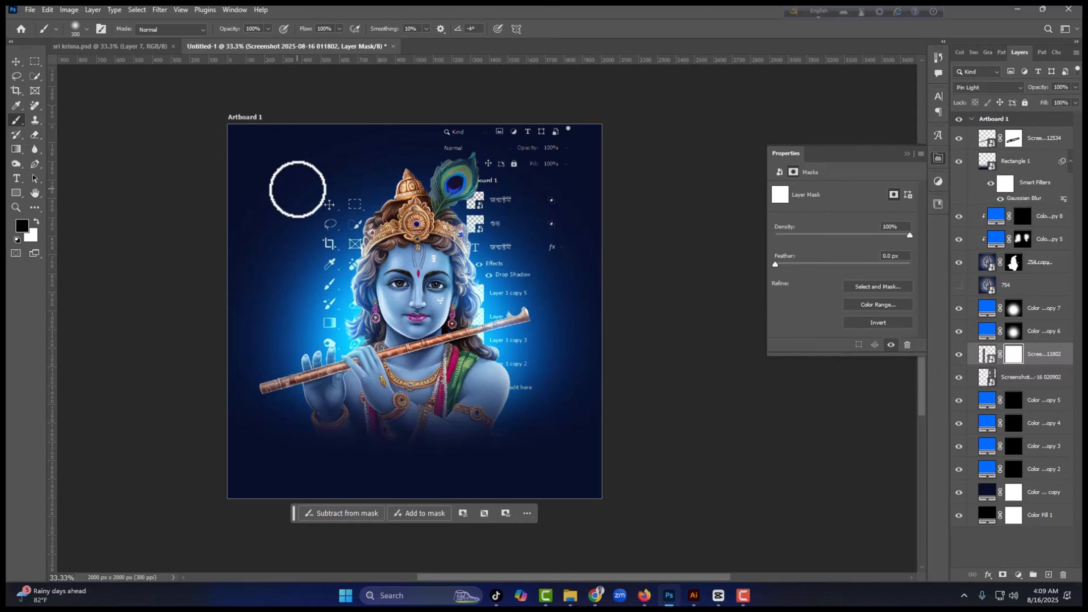
pyautogui.click(322, 177)
pyautogui.click(324, 157)
pyautogui.click(322, 430)
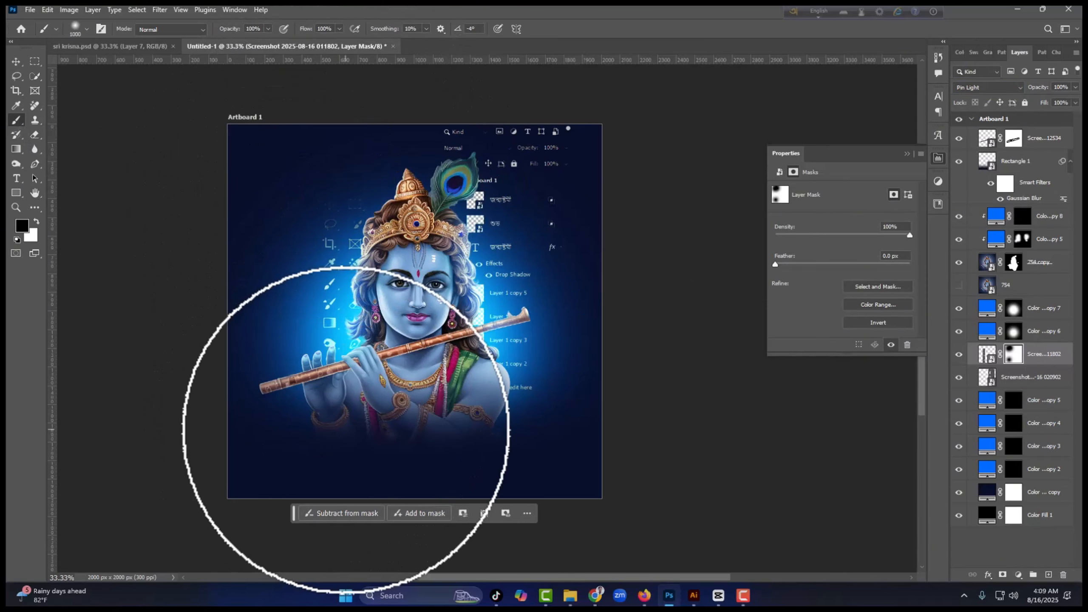
# Step: Set the opacity of both the double-column toolbar screenshot and the Layers panel screenshot to 64%
pyautogui.click(15, 61)
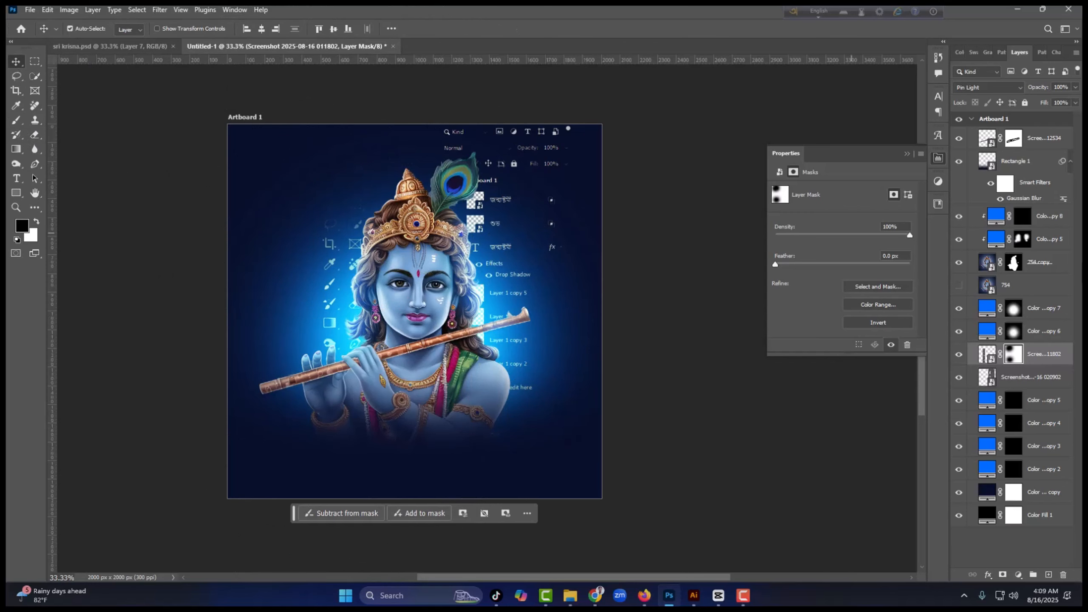
pyautogui.click(987, 354)
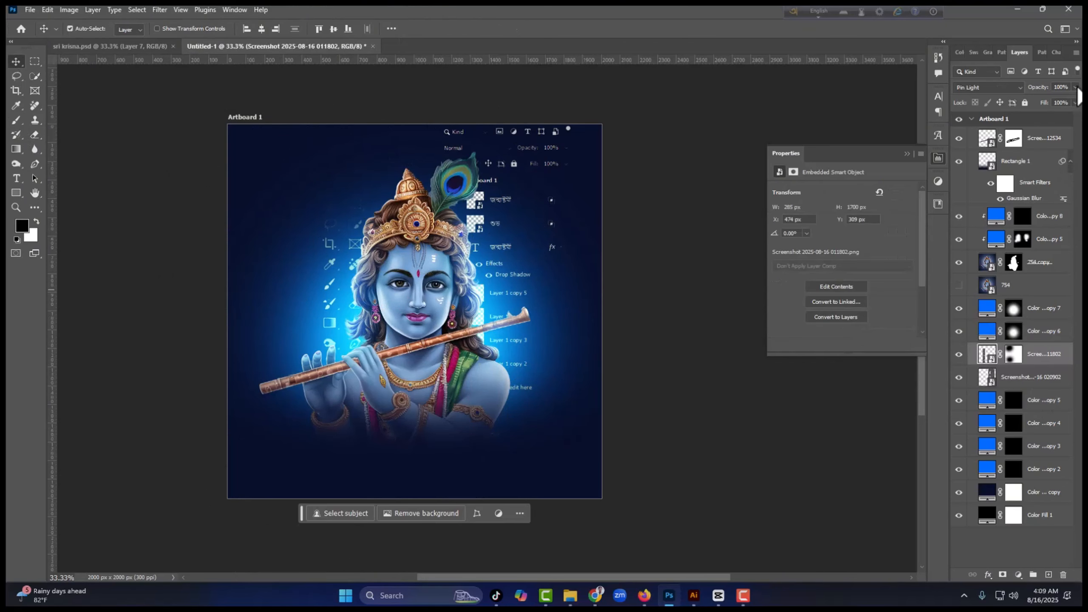
pyautogui.click(1077, 88)
pyautogui.click(21, 65)
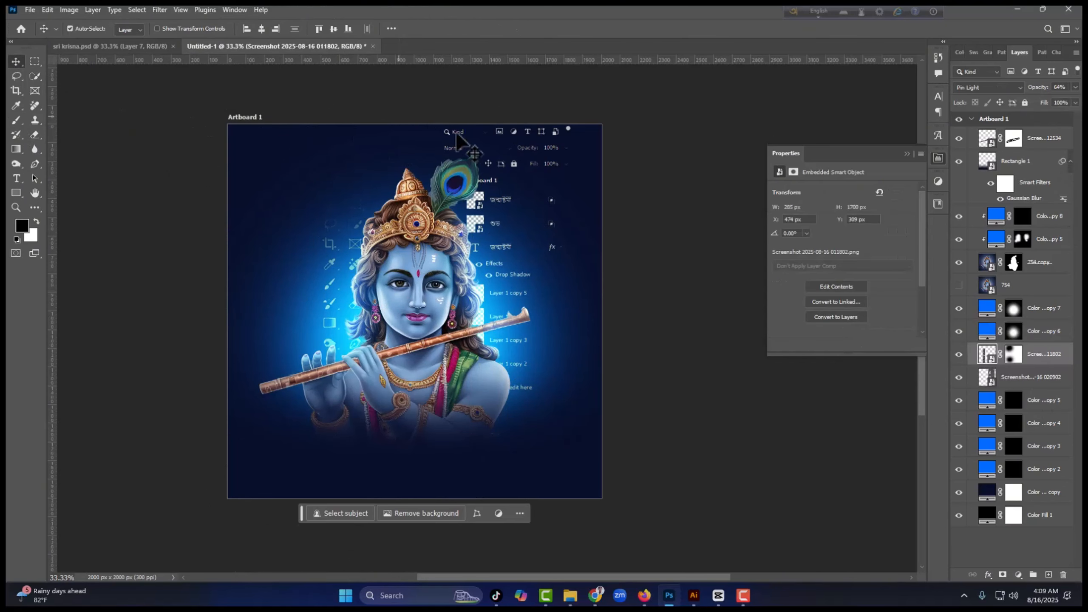
pyautogui.click(515, 163)
pyautogui.click(1076, 88)
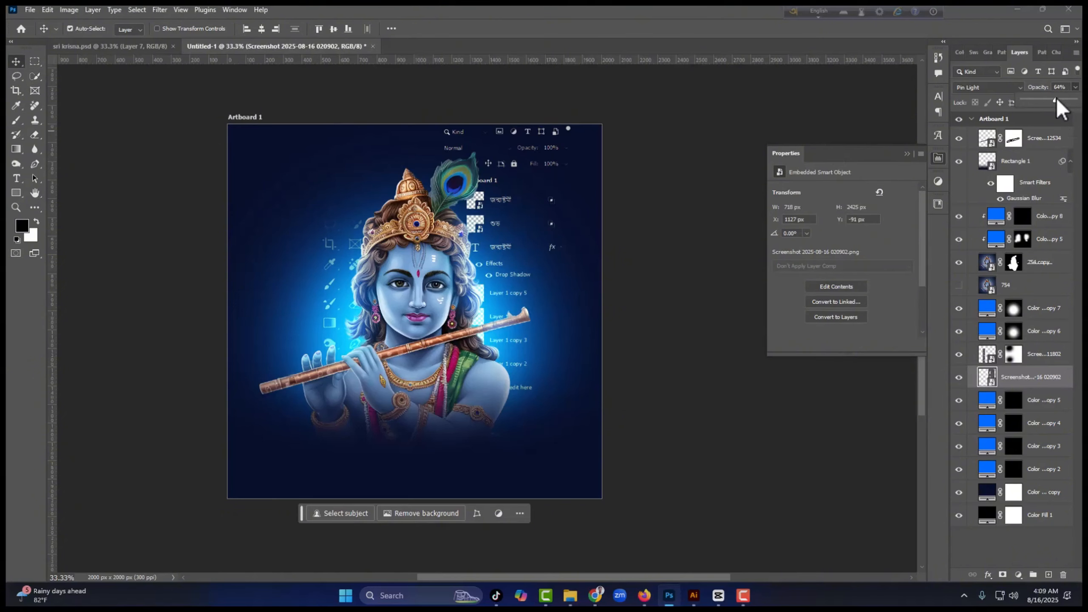
# Step: Shift the Layers panel screenshot right to X 1166 px and the toolbar screenshot left to X 435 px
pyautogui.moveTo(515, 164); pyautogui.dragTo(523, 164)
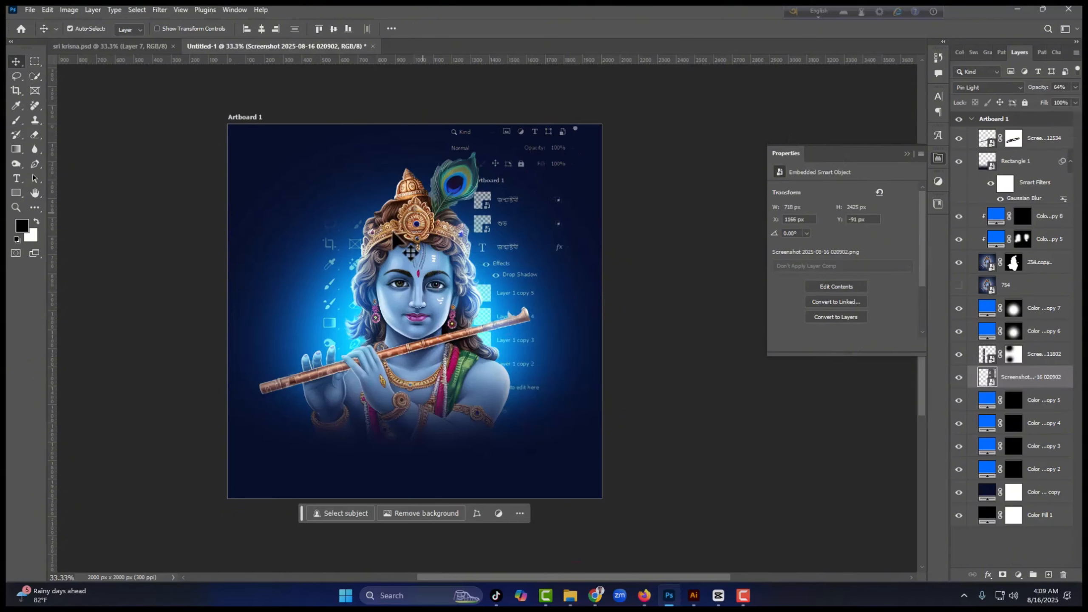
pyautogui.click(331, 248)
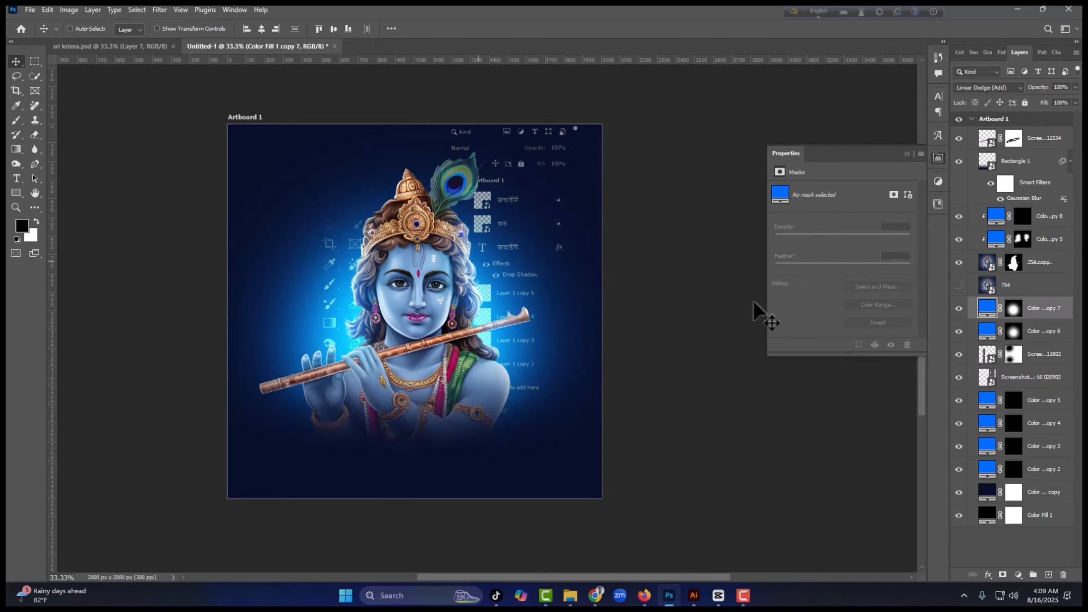
pyautogui.click(1039, 381)
pyautogui.hotkey('ctrl', 't')
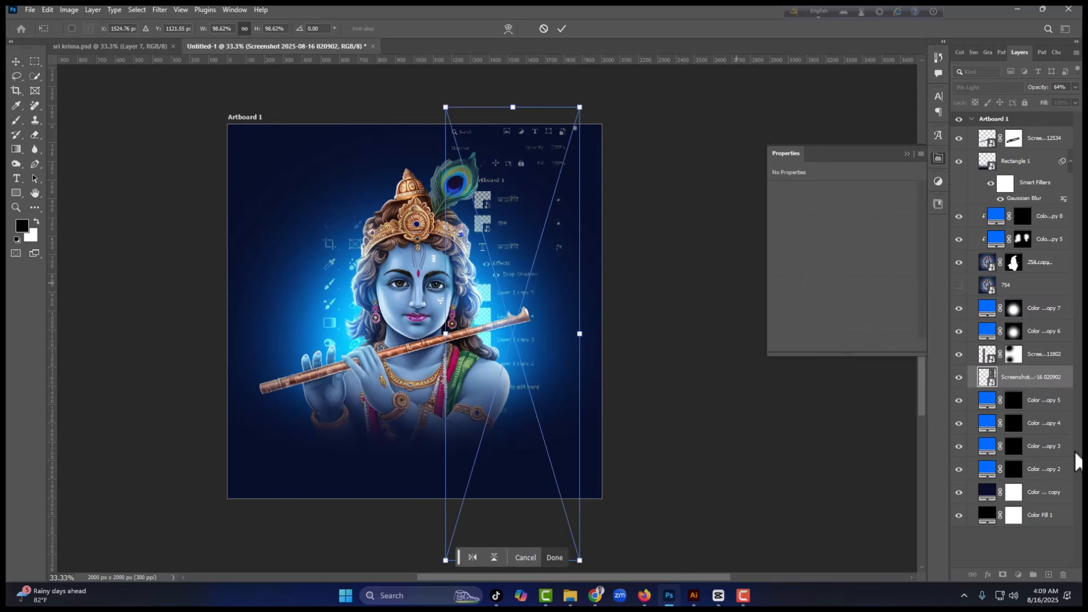
pyautogui.click(1035, 358)
pyautogui.hotkey('ctrl', 't')
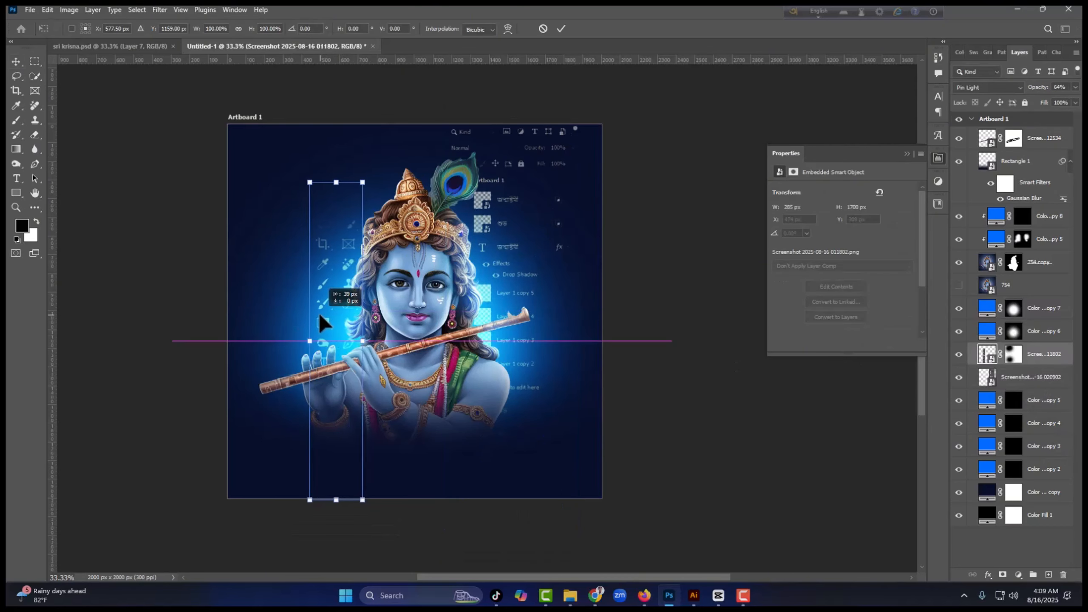
pyautogui.click(560, 28)
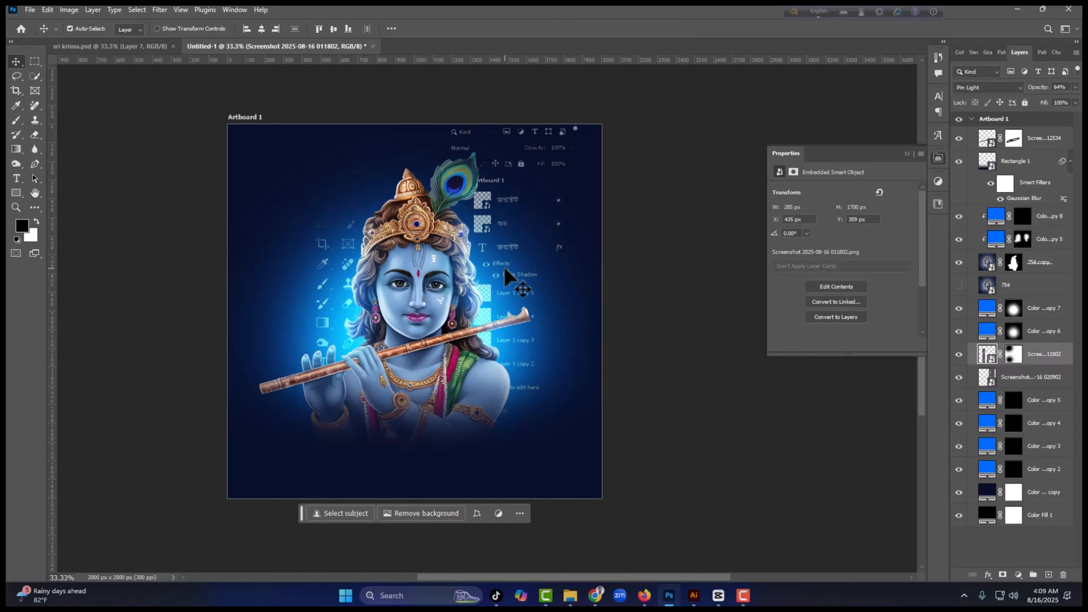
# Step: Examine the finished poster in sri krisna.psd as a reference and return to Untitled-1
pyautogui.click(109, 46)
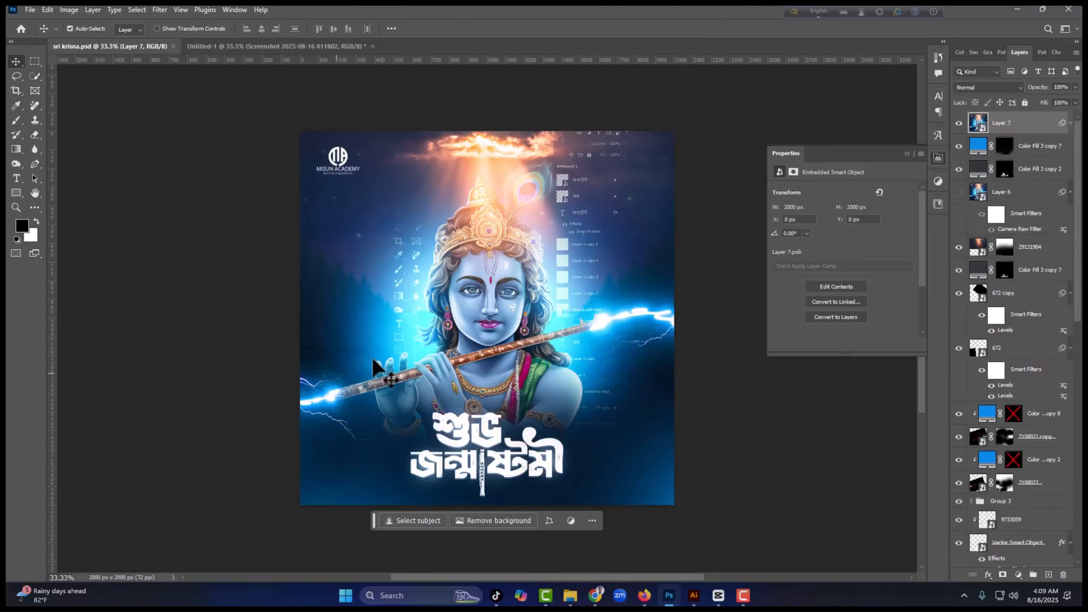
pyautogui.hscroll(2, 386, 347)
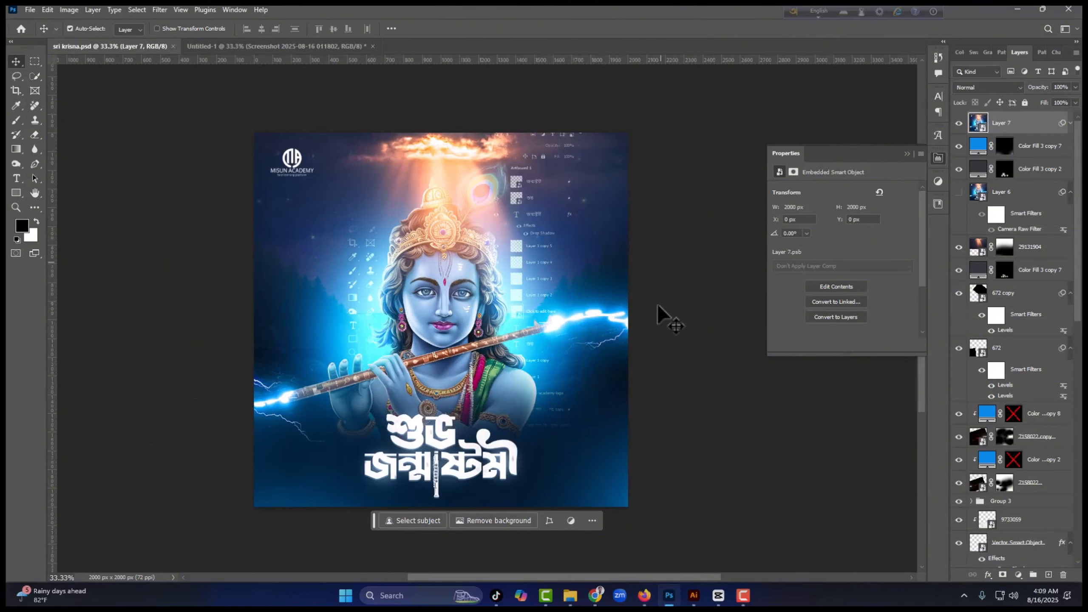
pyautogui.scroll(-1, 648, 330)
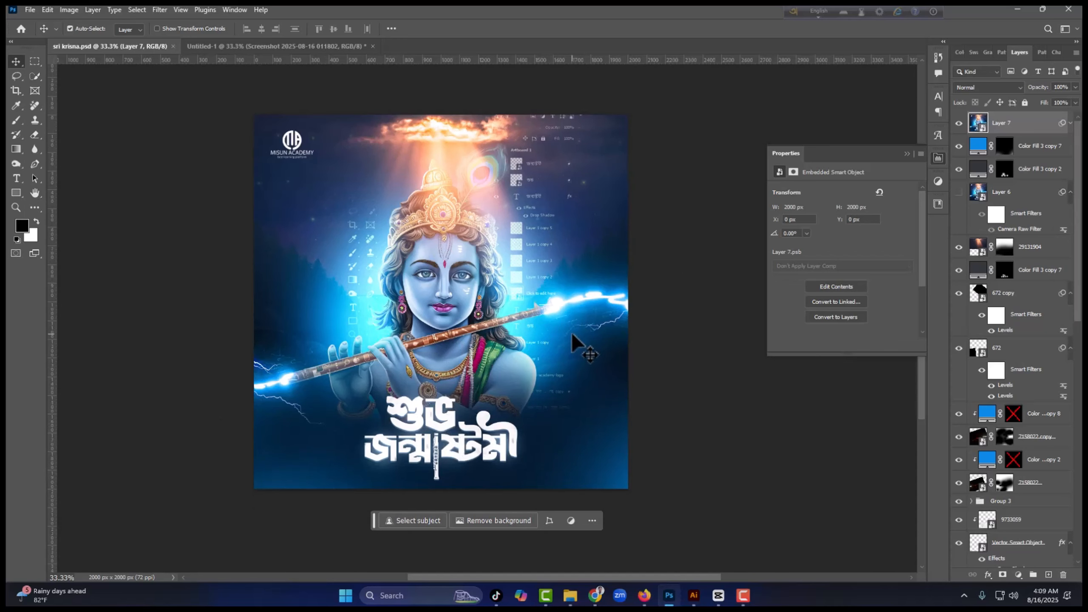
pyautogui.click(254, 47)
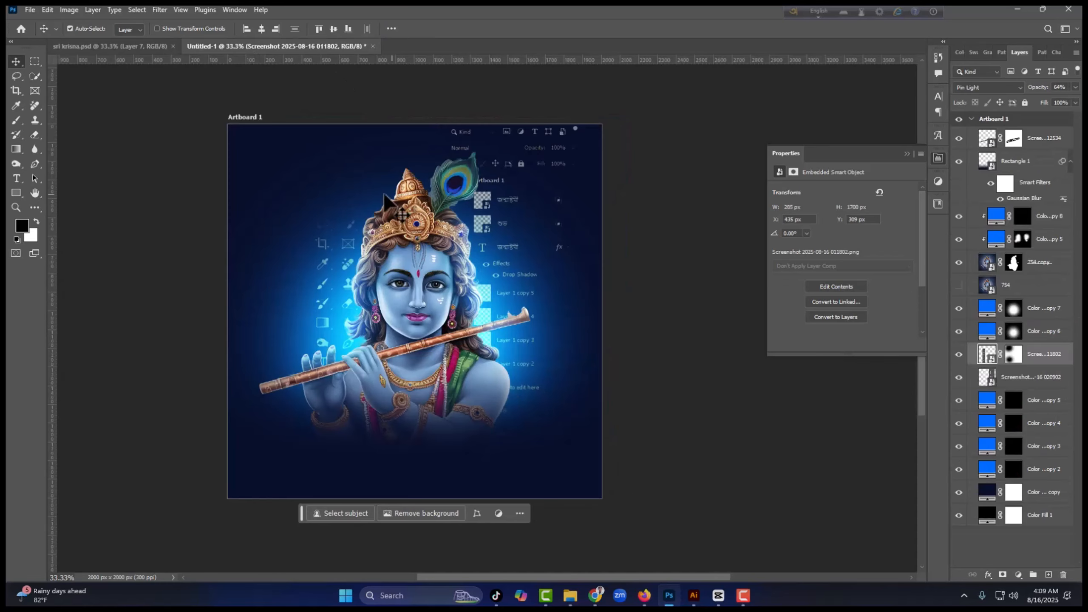
pyautogui.scroll(2, 1044, 172)
pyautogui.scroll(-1, 525, 219)
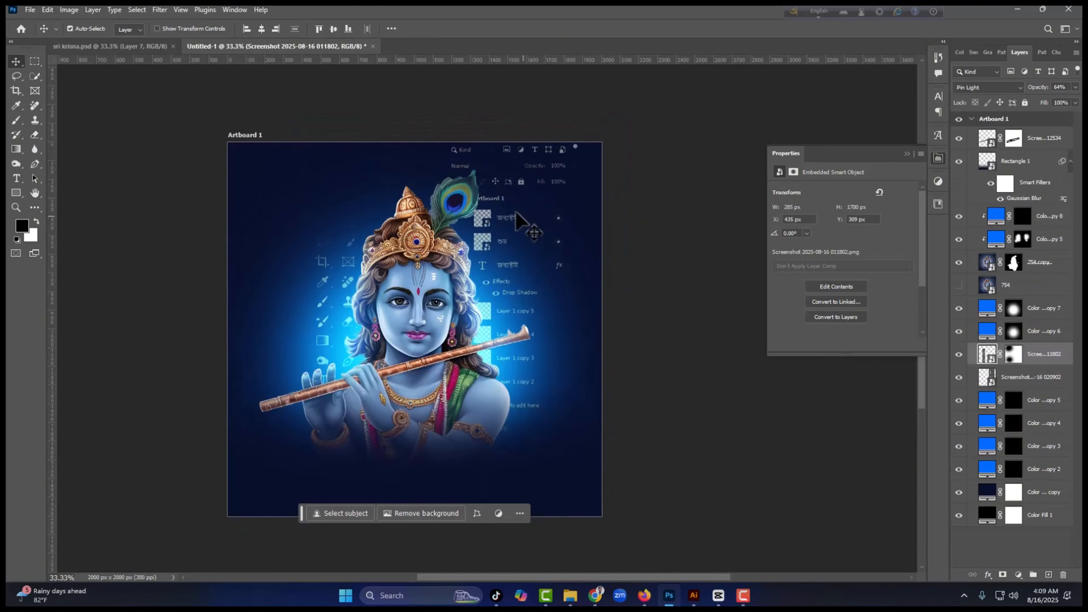
# Step: Paint black on the 754 copy layer's mask with a 100 px soft brush to blend the peacock feather's edges into the background
pyautogui.click(444, 196)
pyautogui.click(1015, 263)
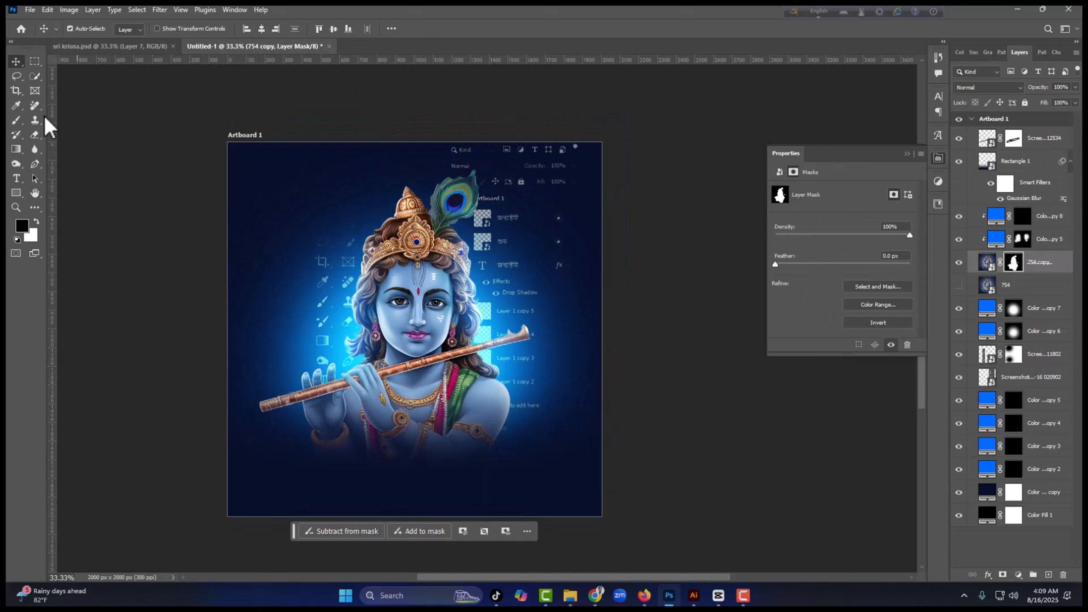
pyautogui.click(16, 120)
pyautogui.press('[')
pyautogui.press('[')
pyautogui.press('[')
pyautogui.press('[')
pyautogui.press('[')
pyautogui.press('[')
pyautogui.press('[')
pyautogui.press('[')
pyautogui.press('[')
pyautogui.press('[')
pyautogui.press('[')
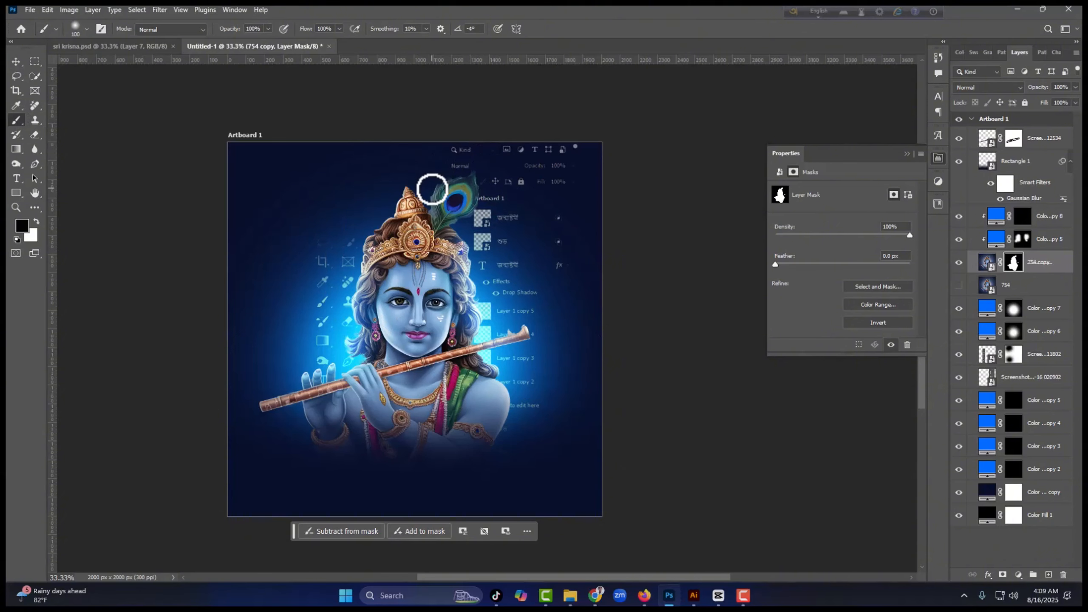
pyautogui.press('[')
pyautogui.press('[')
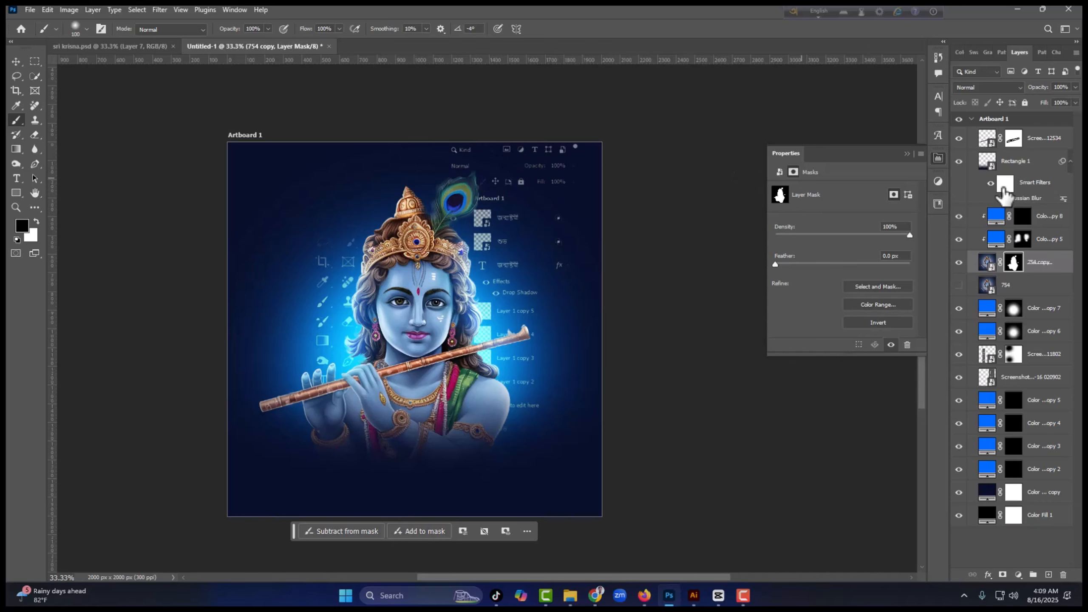
# Step: Place the light-ray cloud image 29131904 from Downloads as an embedded object on top, moving it up to Y -115 px so its cloud sits above Krishna's crown
pyautogui.click(1050, 144)
pyautogui.hotkey('alt', 'f')
pyautogui.press('l')
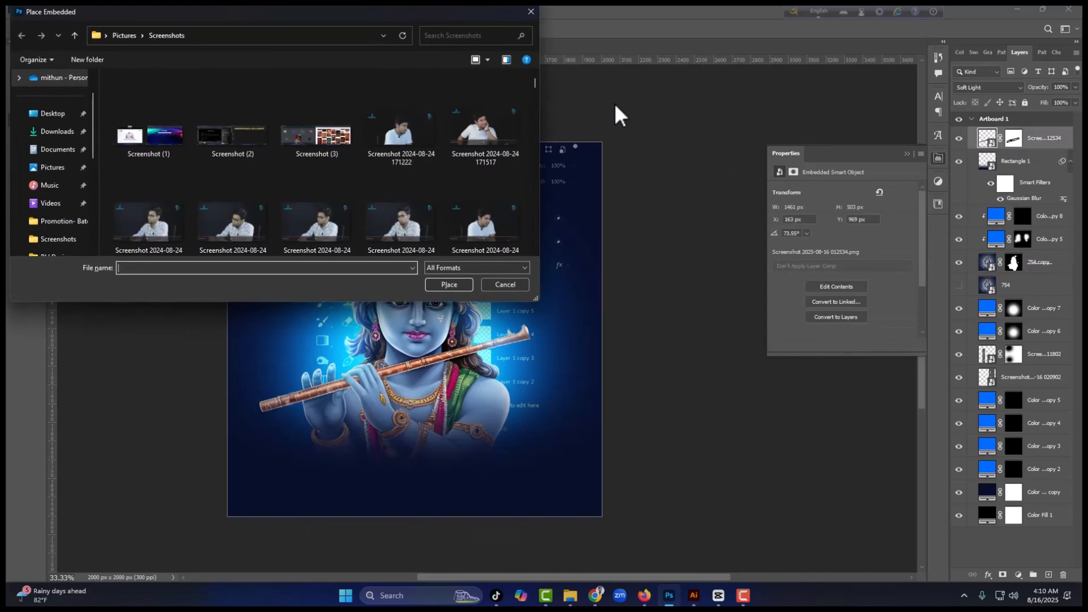
pyautogui.scroll(1, 41, 161)
pyautogui.click(46, 173)
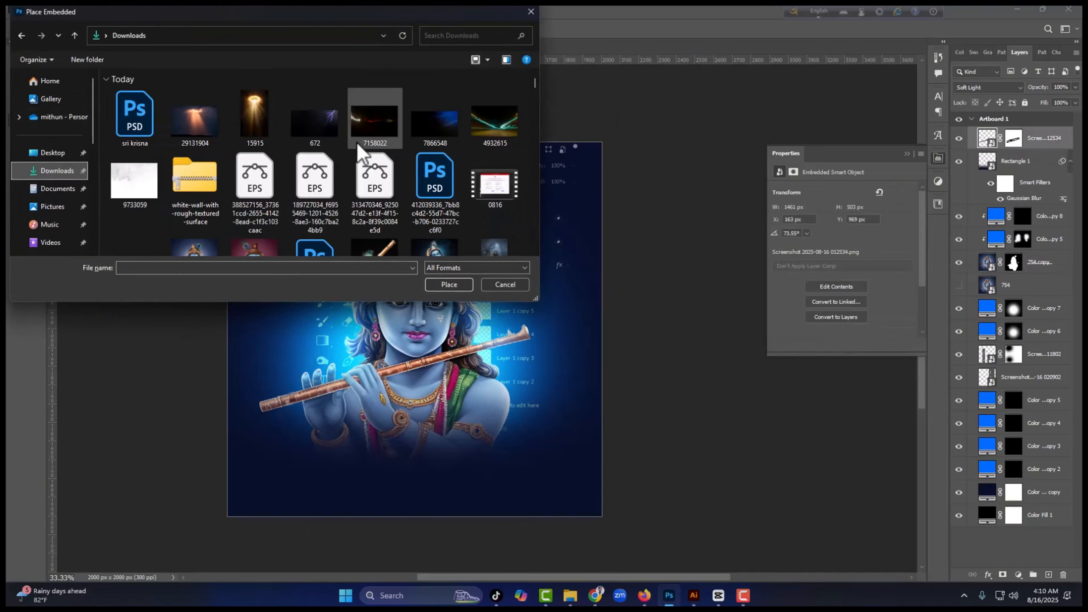
pyautogui.doubleClick(198, 121)
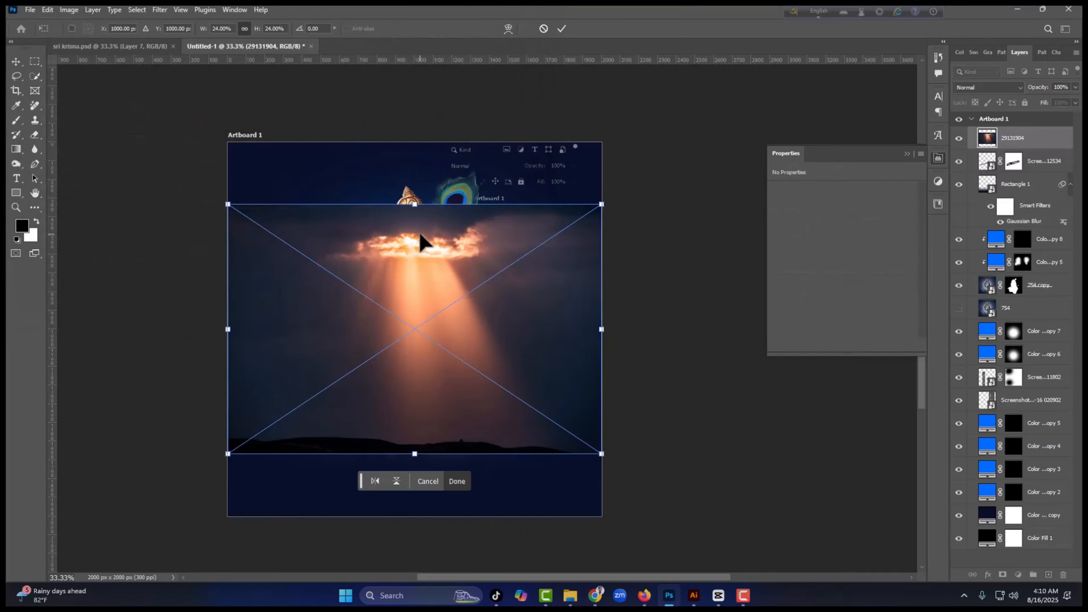
pyautogui.moveTo(420, 243); pyautogui.dragTo(431, 148)
pyautogui.click(561, 28)
# Step: Set the 29131904 cloud layer's blend mode to Screen and toggle its visibility to compare the effect
pyautogui.click(987, 87)
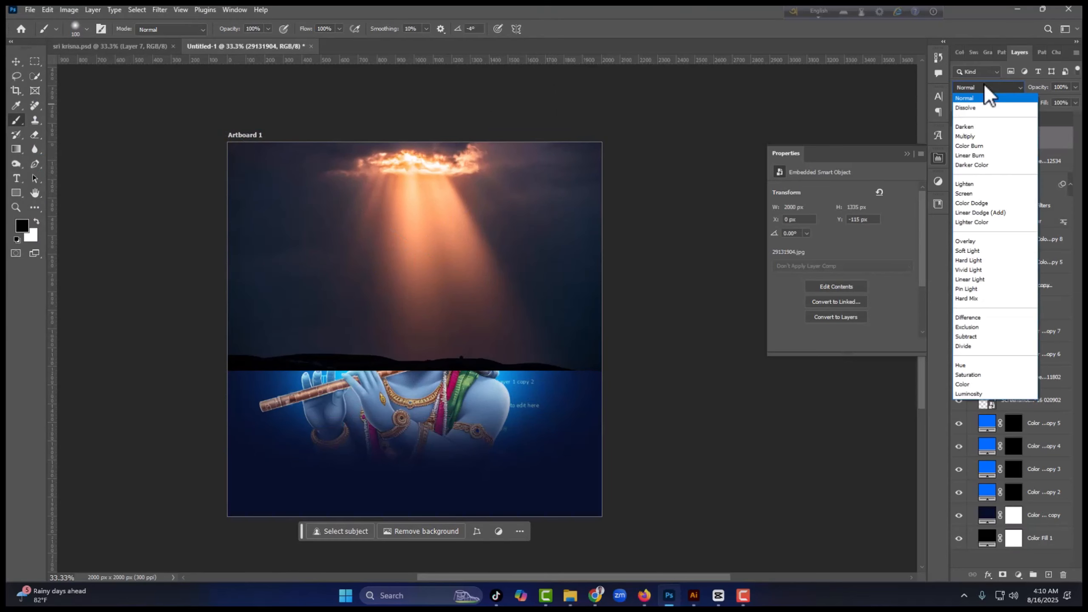
pyautogui.click(965, 193)
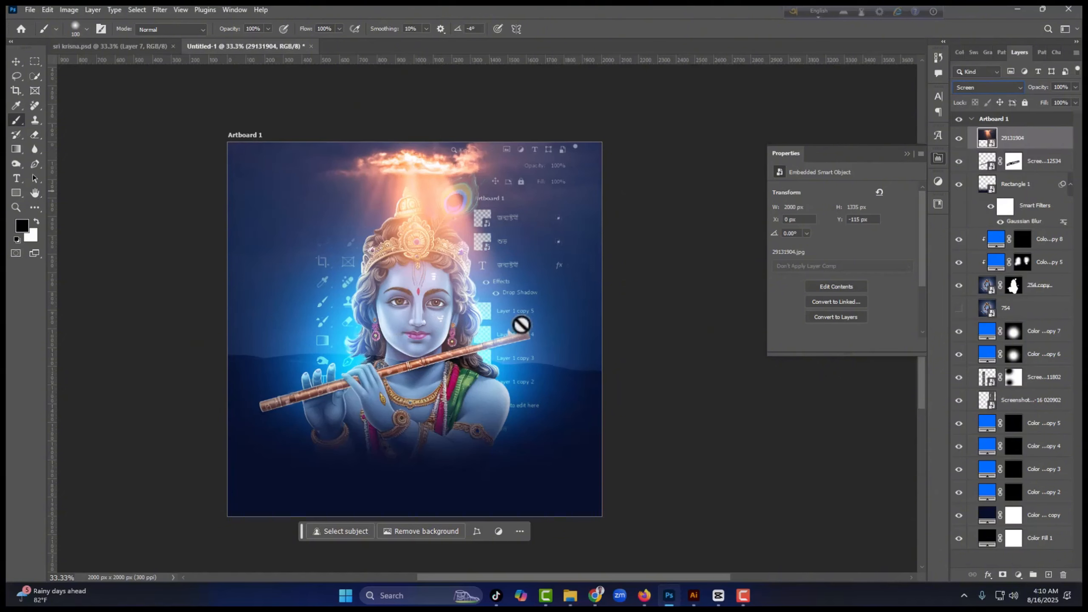
pyautogui.click(959, 138)
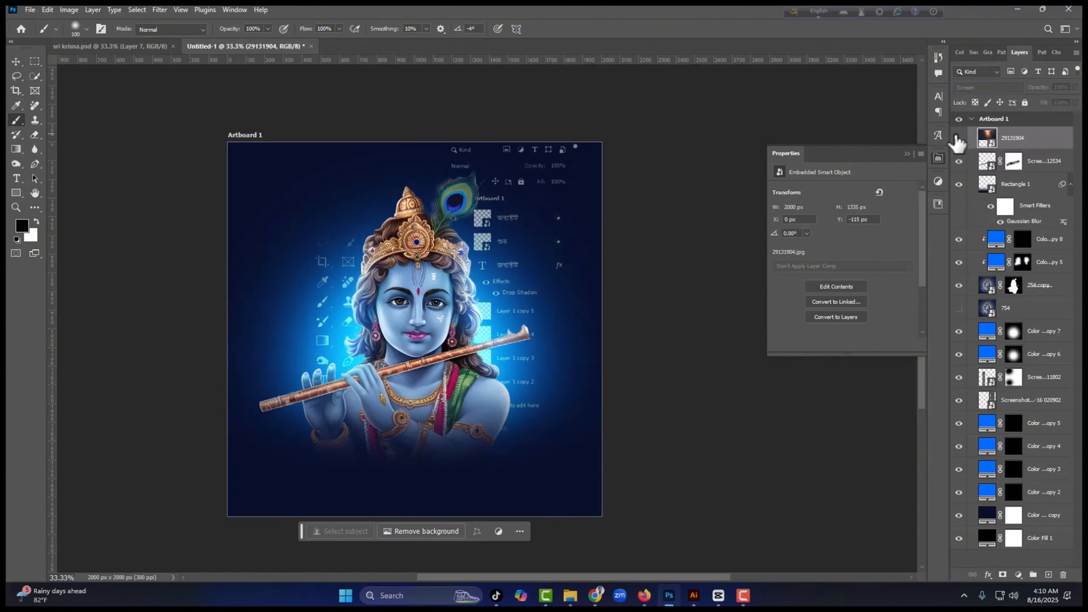
pyautogui.click(959, 138)
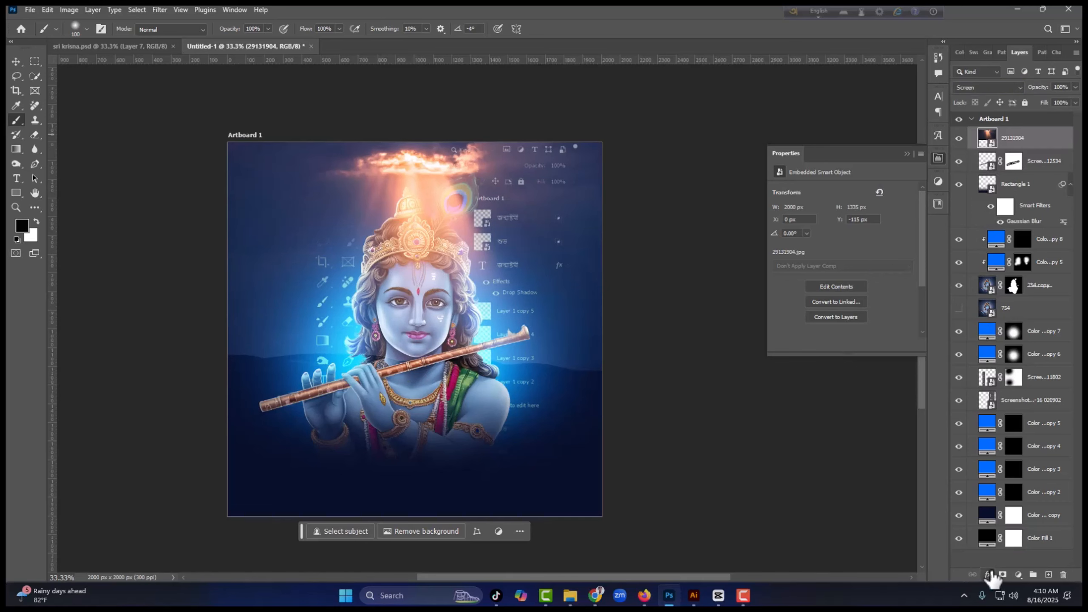
# Step: Mask the 29131904 cloud layer and paint black across its lower part with a large soft brush to remove the horizon edge
pyautogui.click(1002, 574)
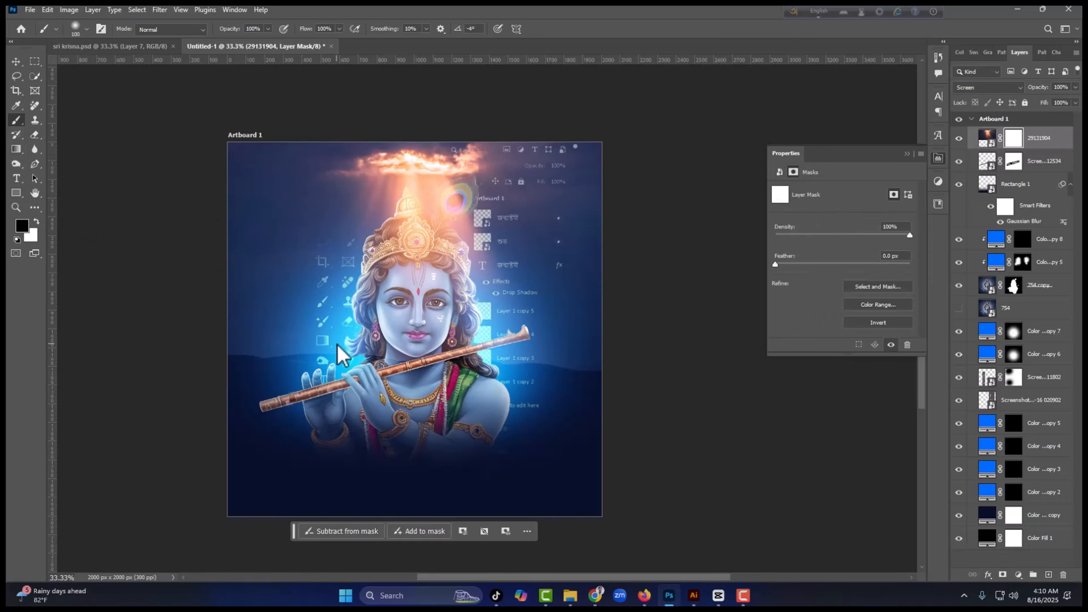
pyautogui.press(']')
pyautogui.press(']')
pyautogui.press(']')
pyautogui.press(']')
pyautogui.press(']')
pyautogui.press(']')
pyautogui.press(']')
pyautogui.press(']')
pyautogui.press(']')
pyautogui.press(']')
pyautogui.press(']')
pyautogui.press(']')
pyautogui.press(']')
pyautogui.moveTo(275, 423)
pyautogui.mouseDown()
pyautogui.moveTo(434, 429)
pyautogui.moveTo(233, 421)
pyautogui.mouseUp()
pyautogui.moveTo(399, 420)
pyautogui.mouseDown()
pyautogui.moveTo(607, 414)
pyautogui.moveTo(267, 418)
pyautogui.moveTo(620, 413)
pyautogui.moveTo(301, 432)
pyautogui.mouseUp()
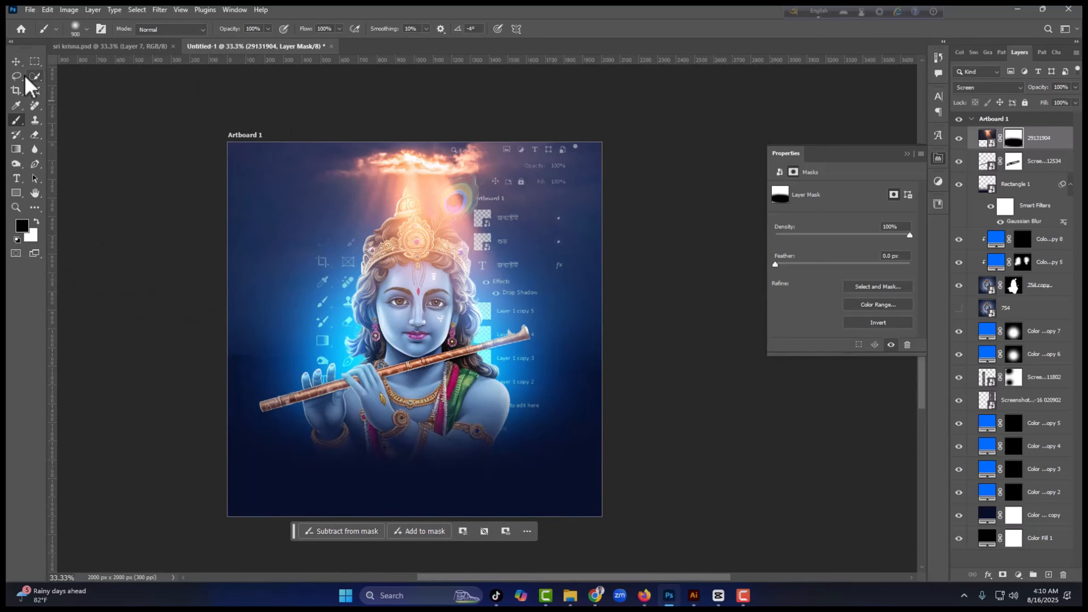
pyautogui.click(15, 61)
# Step: Hide Layer 7 in sri krisna.psd to inspect the reference poster beneath it, and return to Untitled-1
pyautogui.click(137, 46)
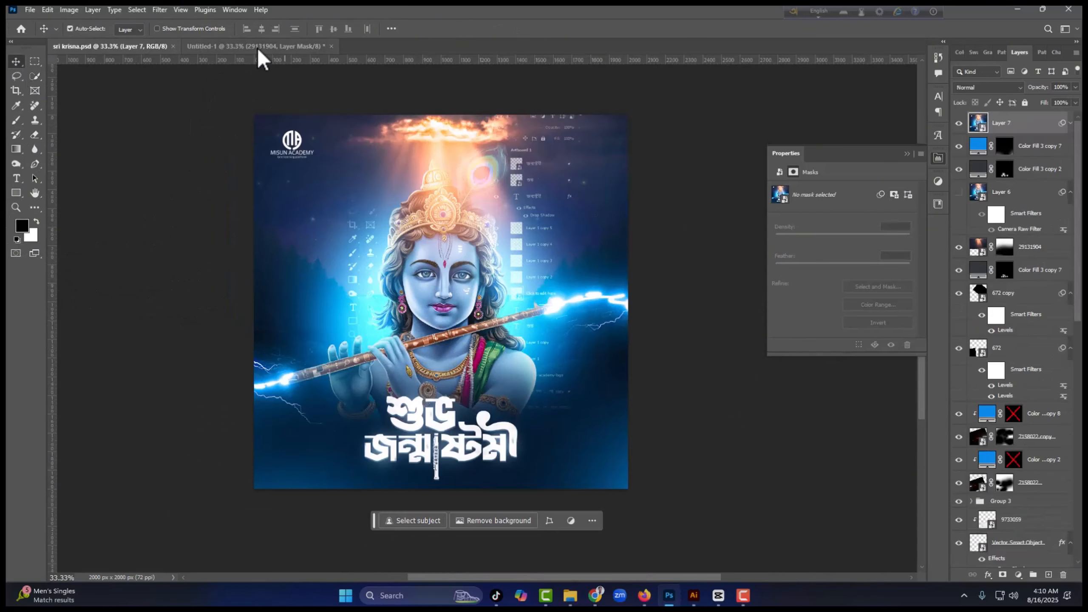
pyautogui.click(959, 124)
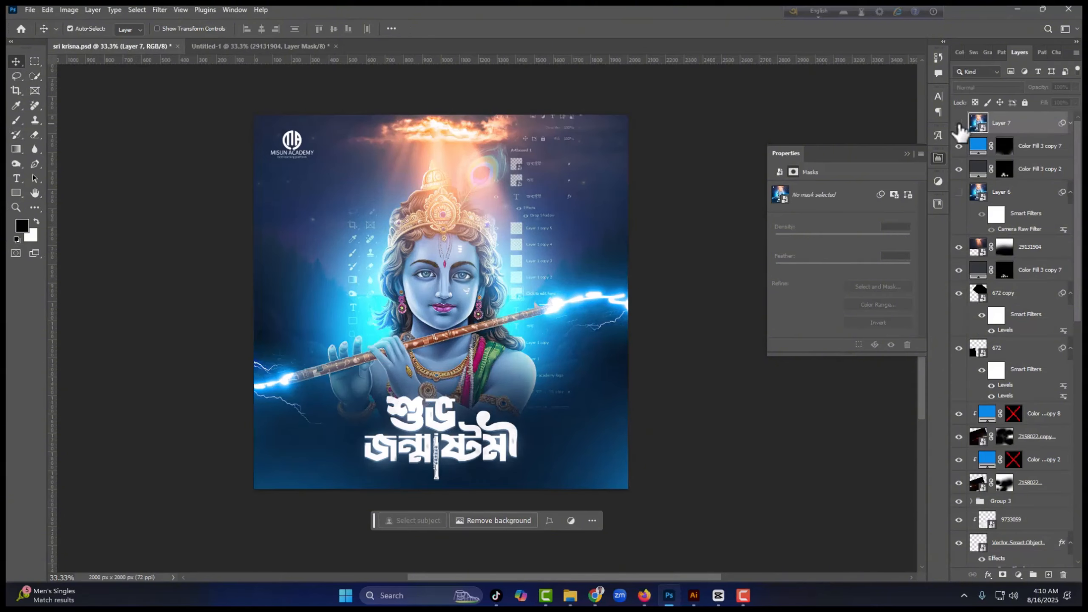
pyautogui.click(292, 46)
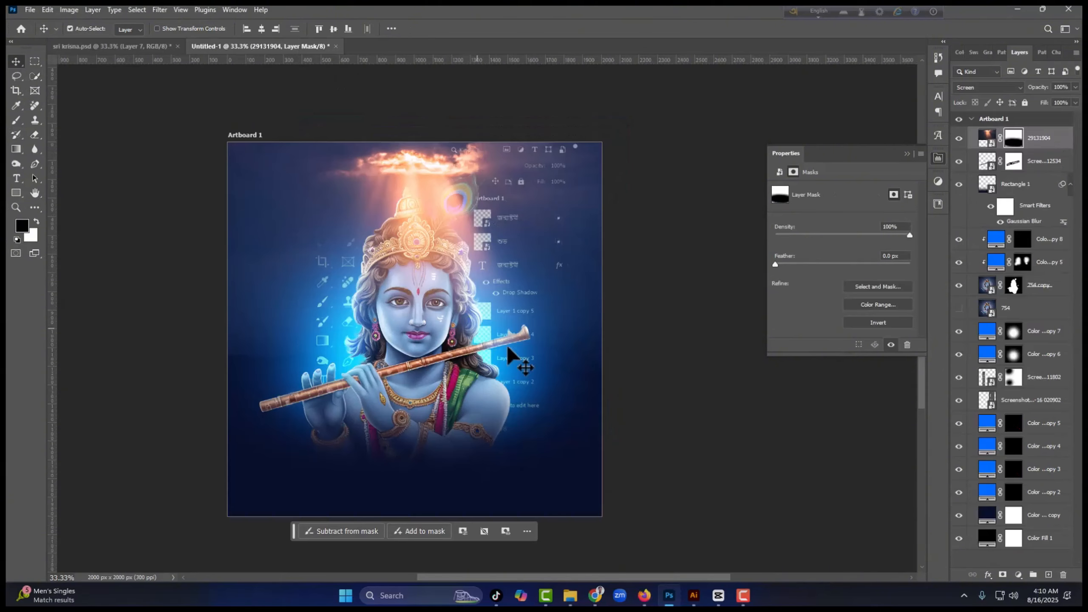
# Step: Duplicate the Color Fill 1 copy 7 glow layer at 52% opacity and reselect the 29131904 cloud layer
pyautogui.click(1044, 340)
pyautogui.hotkey('ctrl', 'j')
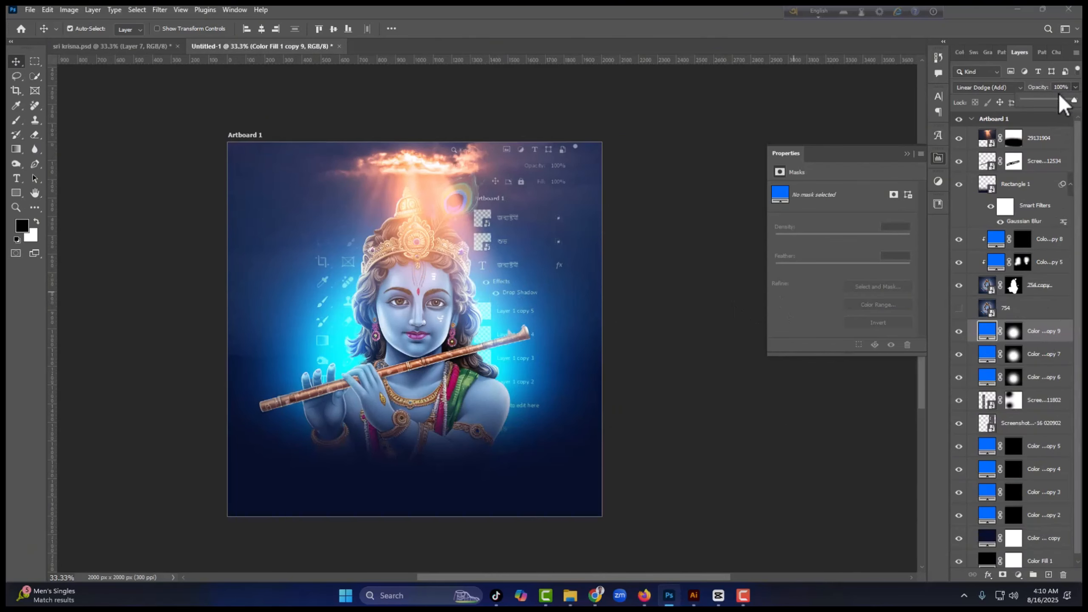
pyautogui.click(1049, 101)
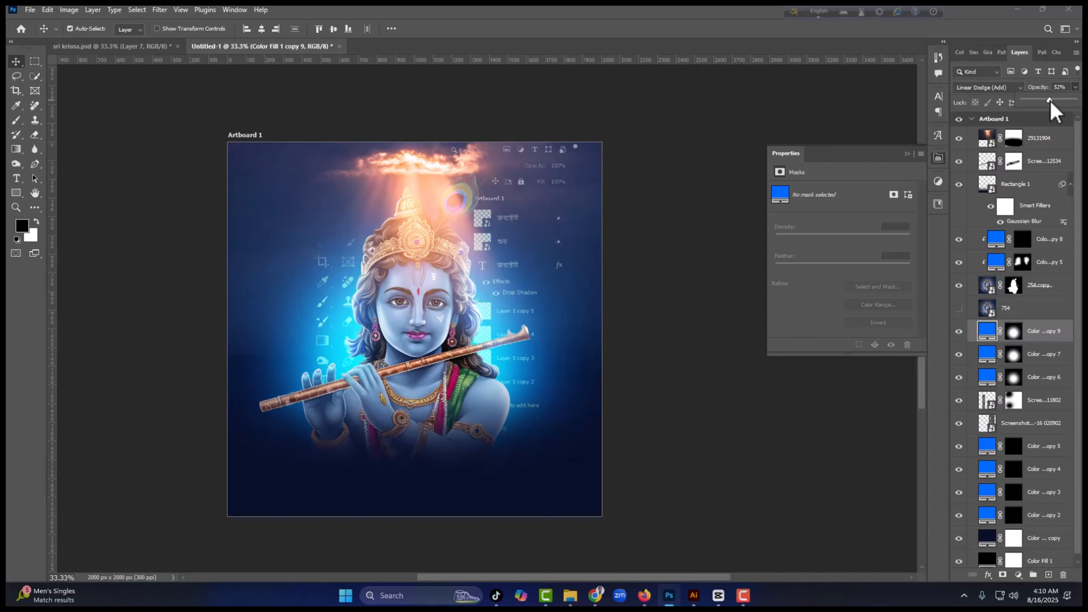
pyautogui.click(1034, 147)
pyautogui.click(1049, 140)
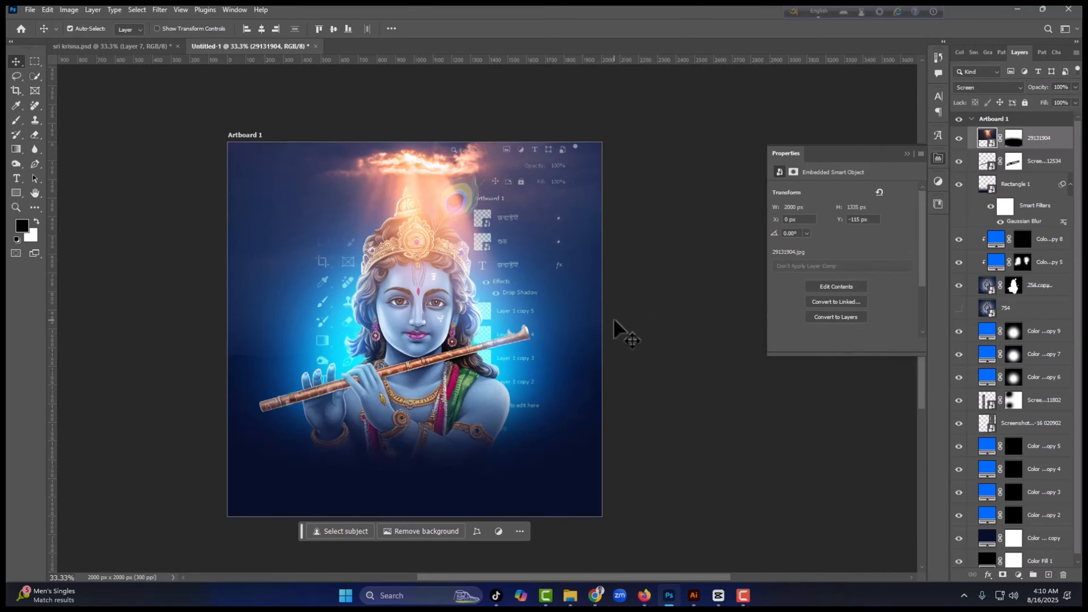
# Step: Place the 7158022 light-streak image as an embedded layer, set its blend mode to Screen, and move it toward the flute's left end
pyautogui.hotkey('alt', 'f')
pyautogui.press('l')
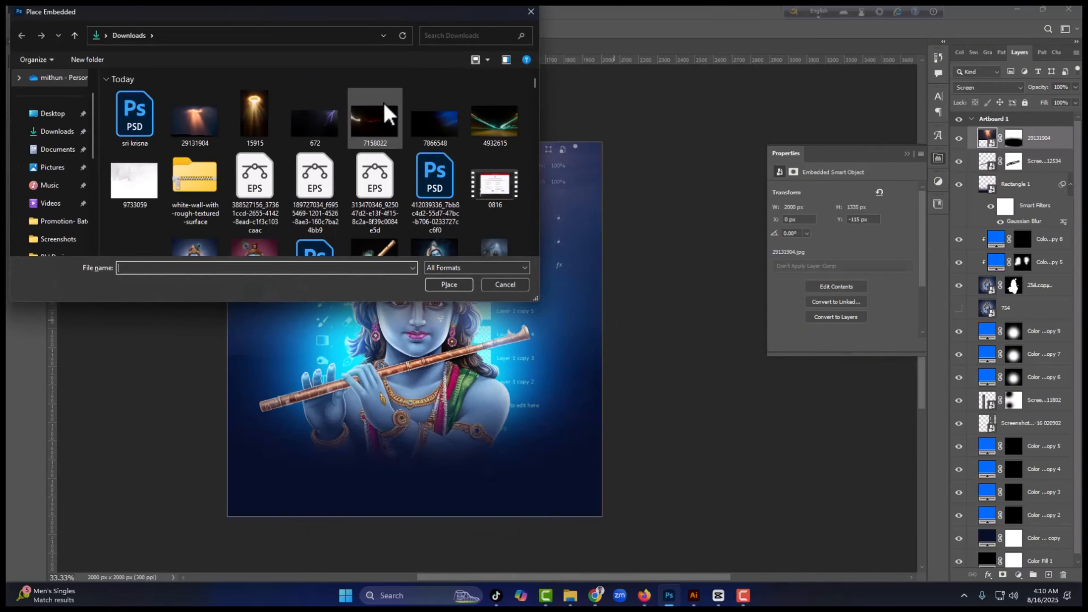
pyautogui.doubleClick(375, 115)
pyautogui.moveTo(413, 262); pyautogui.dragTo(410, 395)
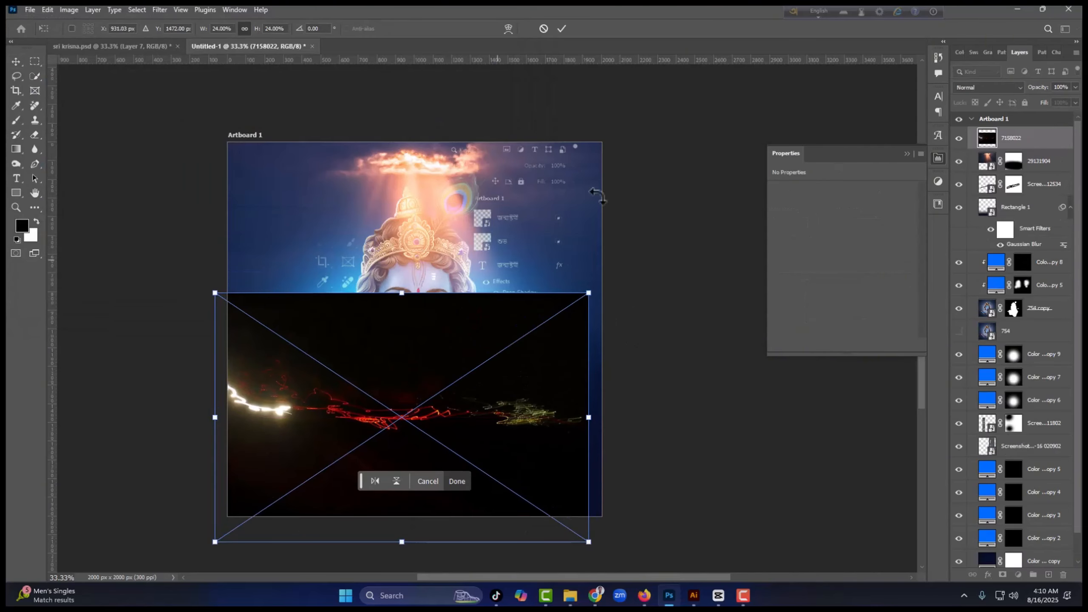
pyautogui.click(981, 91)
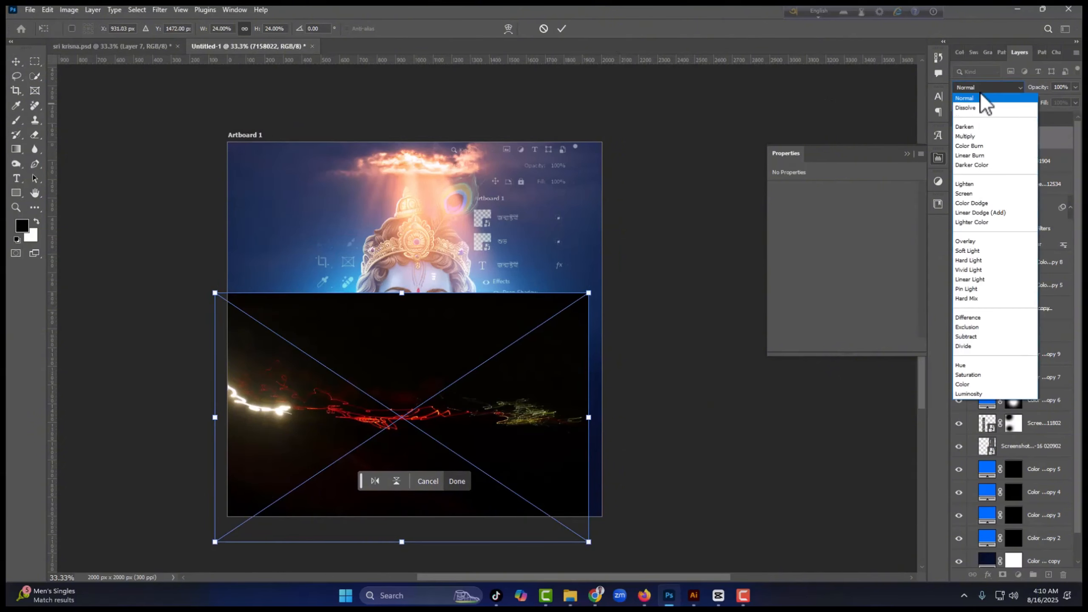
pyautogui.click(960, 202)
pyautogui.moveTo(382, 361); pyautogui.dragTo(352, 364)
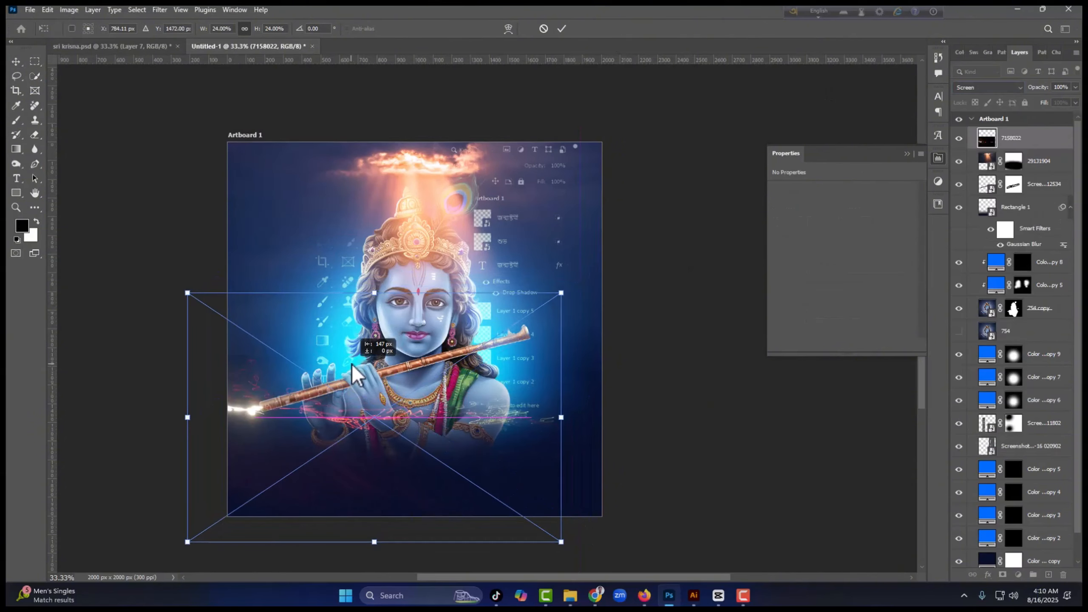
# Step: Rotate the 7158022 light streak to about -21.9°, scale it to about 25.28%, and align its bright spark with the flute's left tip
pyautogui.moveTo(610, 335); pyautogui.dragTo(564, 266)
pyautogui.moveTo(484, 401); pyautogui.dragTo(483, 355)
pyautogui.moveTo(548, 306); pyautogui.dragTo(537, 341)
pyautogui.moveTo(628, 327); pyautogui.dragTo(636, 319)
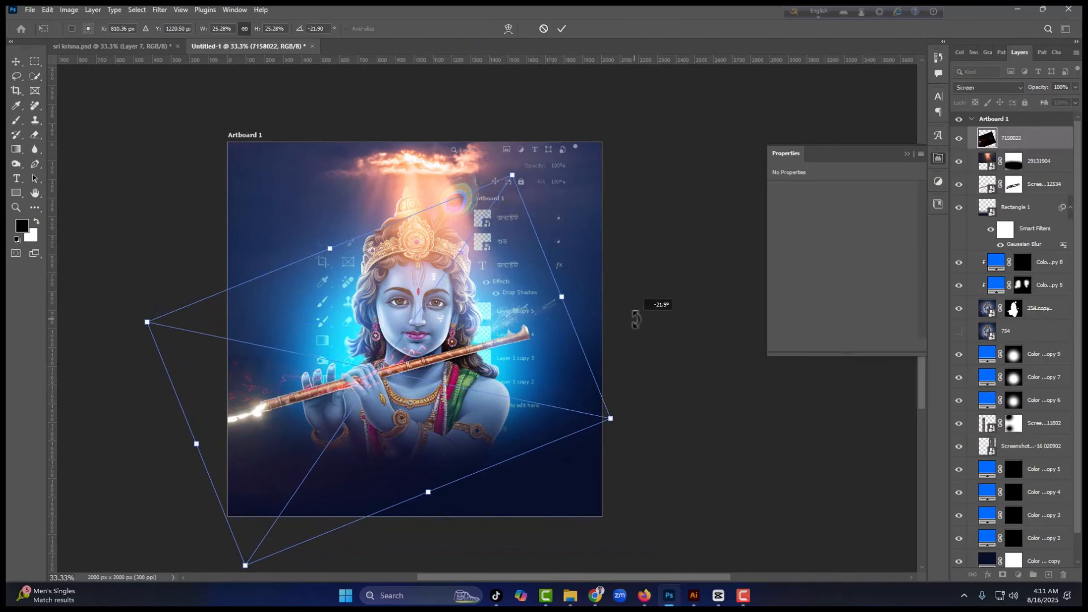
pyautogui.moveTo(516, 349); pyautogui.dragTo(516, 346)
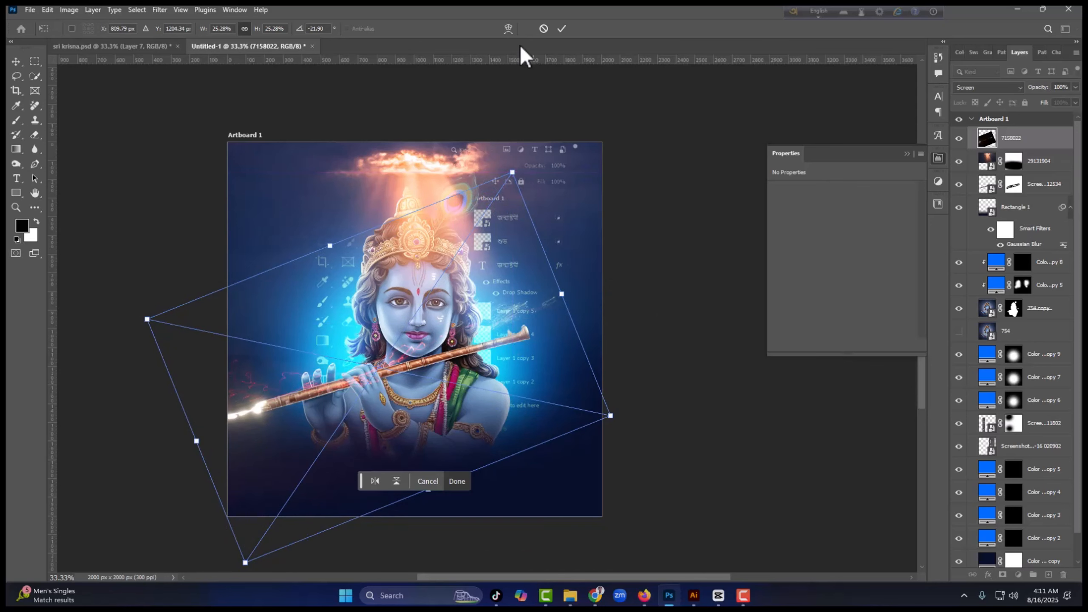
pyautogui.click(561, 28)
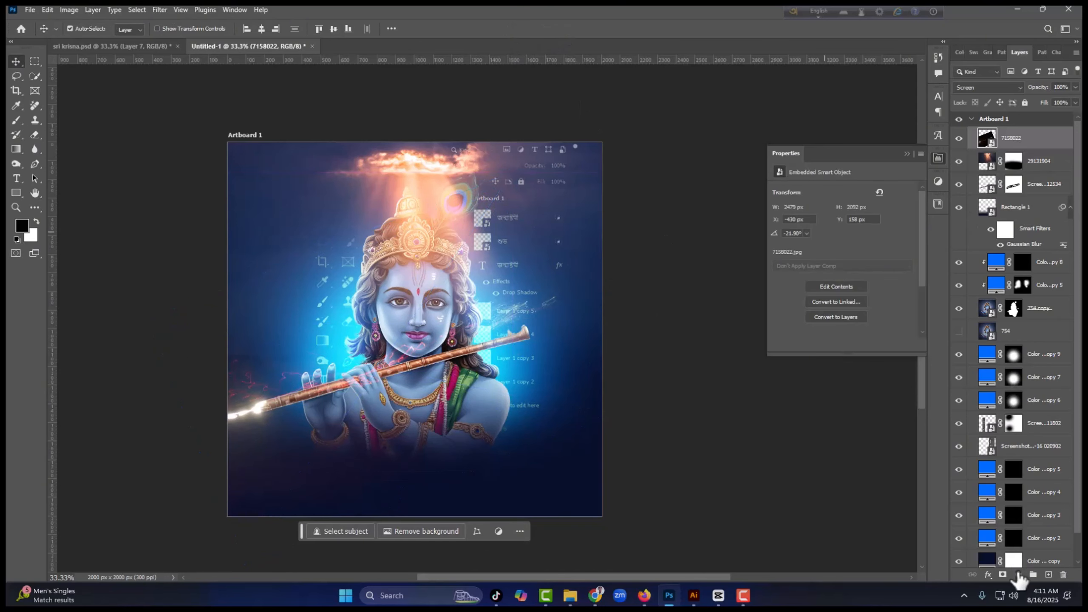
# Step: Duplicate Color Fill 1 copy 5 above the 7158022 layer, clip it with Color blend mode, and disable its mask to tint the streak blue
pyautogui.click(1019, 574)
pyautogui.click(1041, 557)
pyautogui.click(1037, 475)
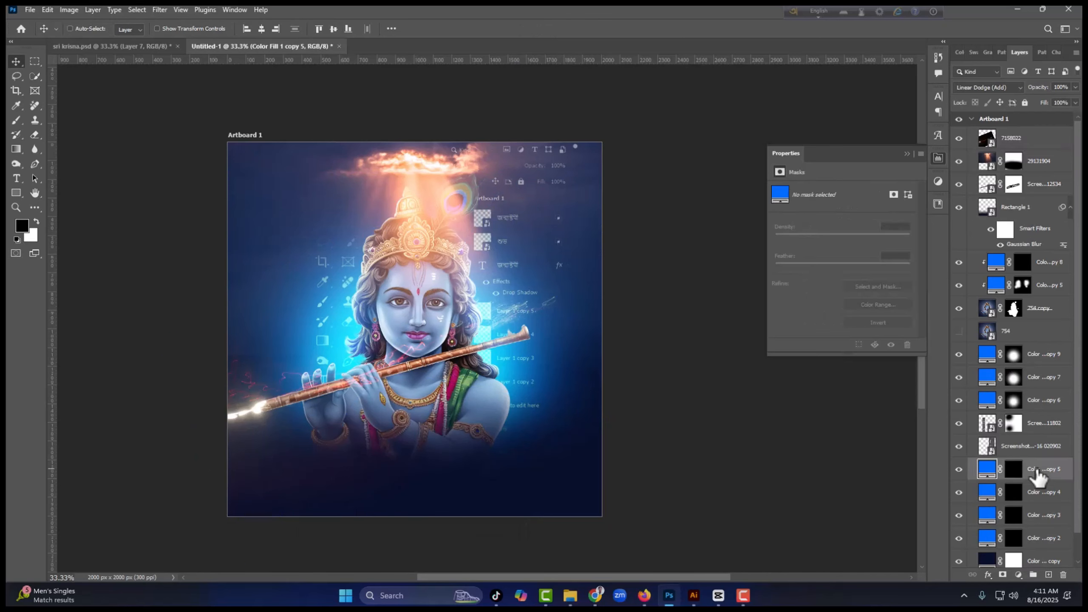
pyautogui.hotkey('ctrl', 'shift', ']')
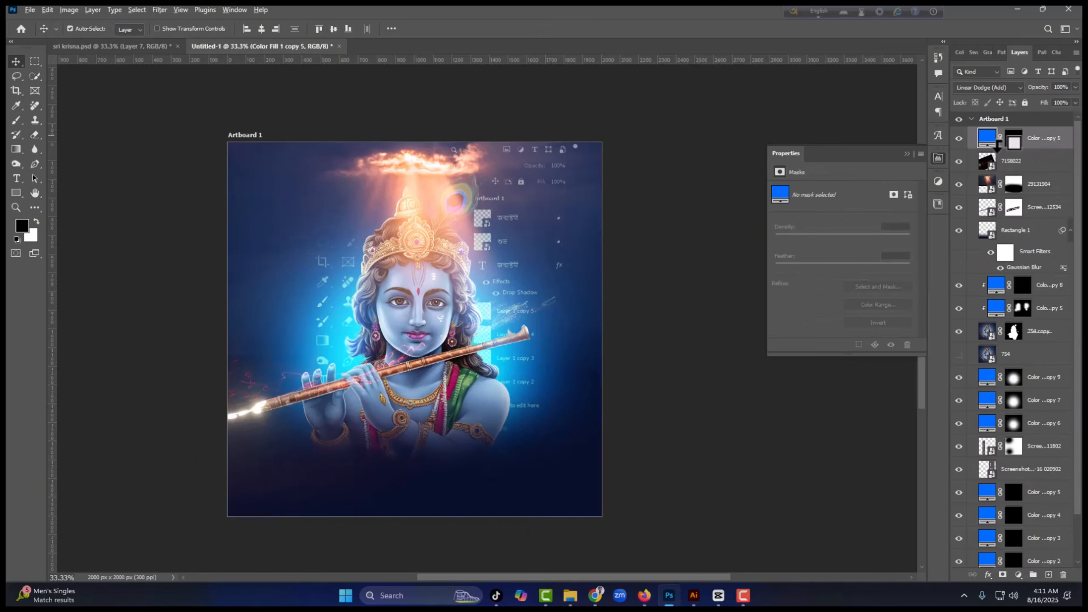
pyautogui.keyDown('alt'); pyautogui.click(997, 147); pyautogui.keyUp('alt')
pyautogui.click(994, 87)
pyautogui.click(968, 384)
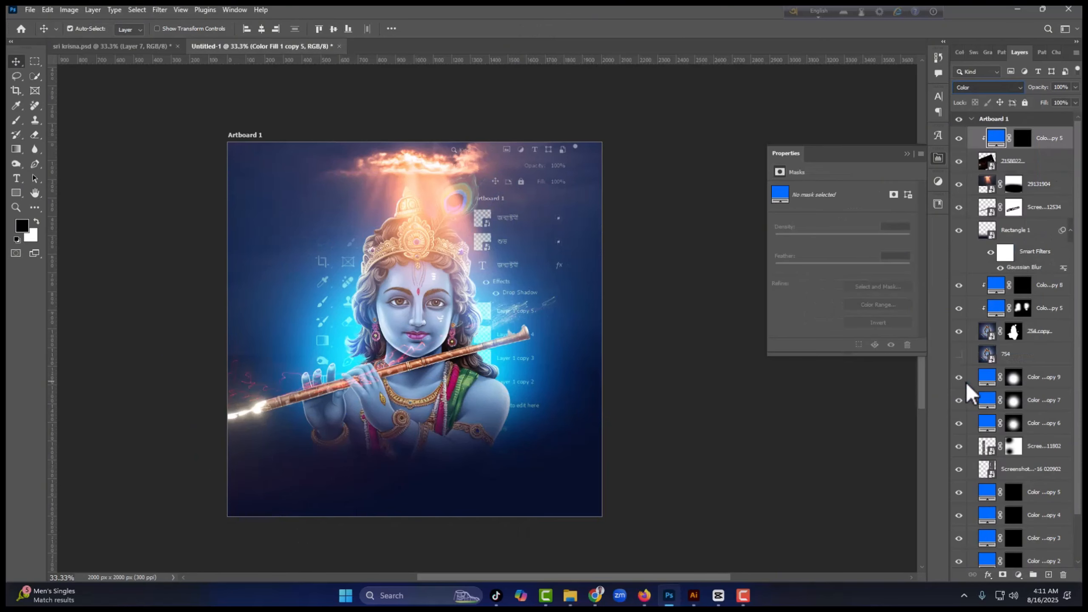
pyautogui.click(1023, 138)
pyautogui.rightClick(1022, 139)
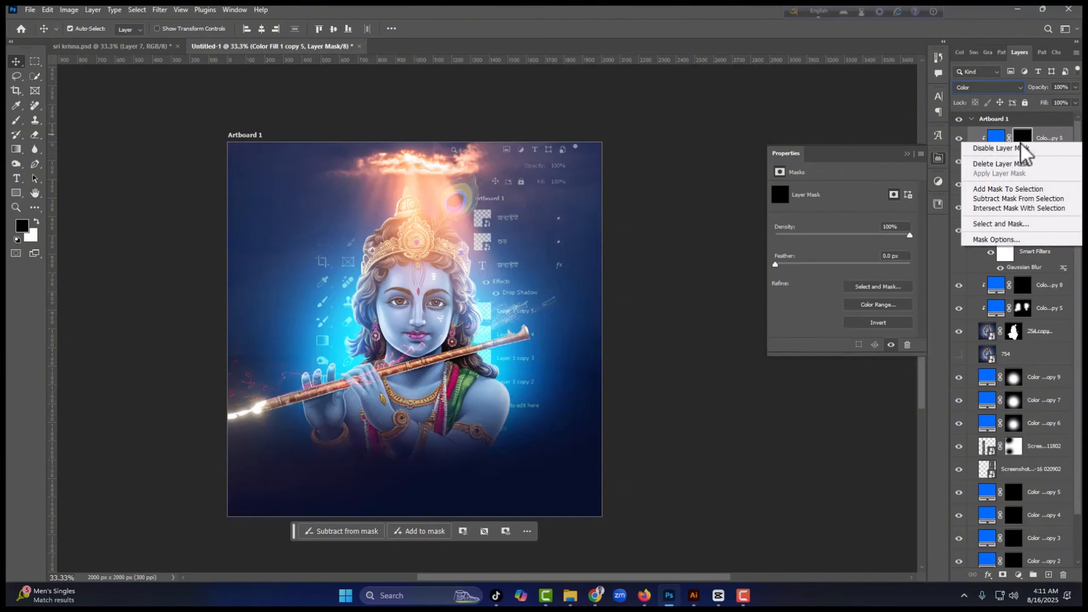
pyautogui.click(991, 149)
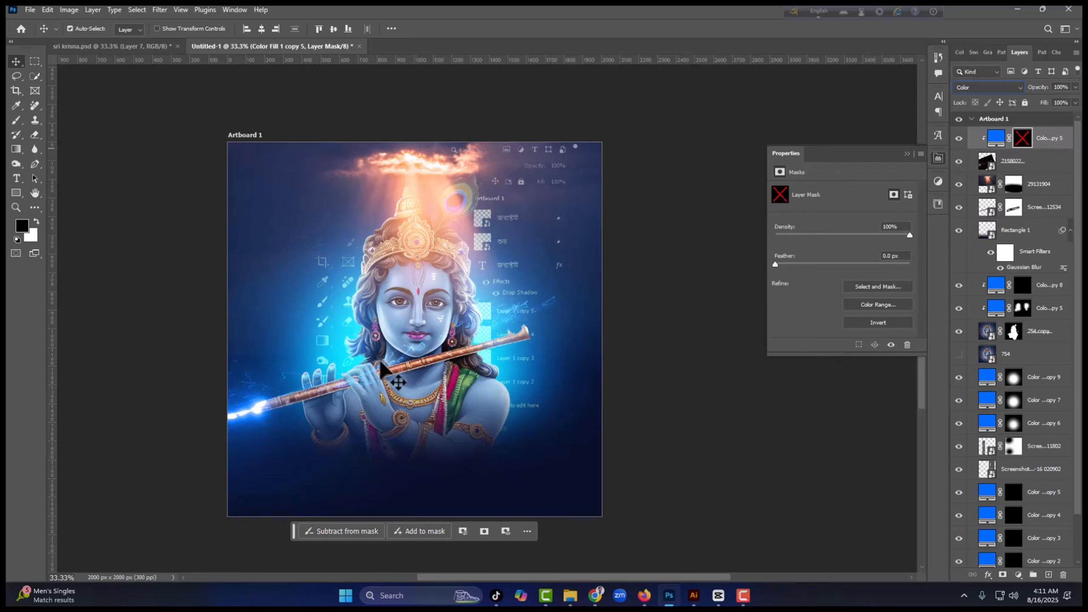
# Step: Mask the 7158022 layer and paint black with a large soft brush over Krishna's face and body to clear the stray streaks
pyautogui.click(1016, 162)
pyautogui.click(1002, 574)
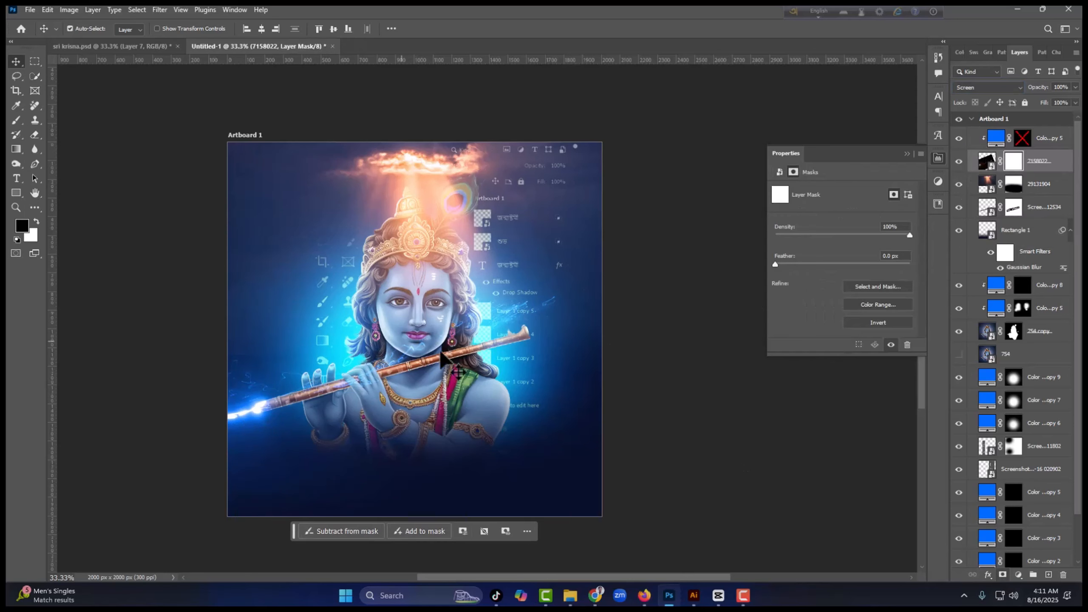
pyautogui.press('b')
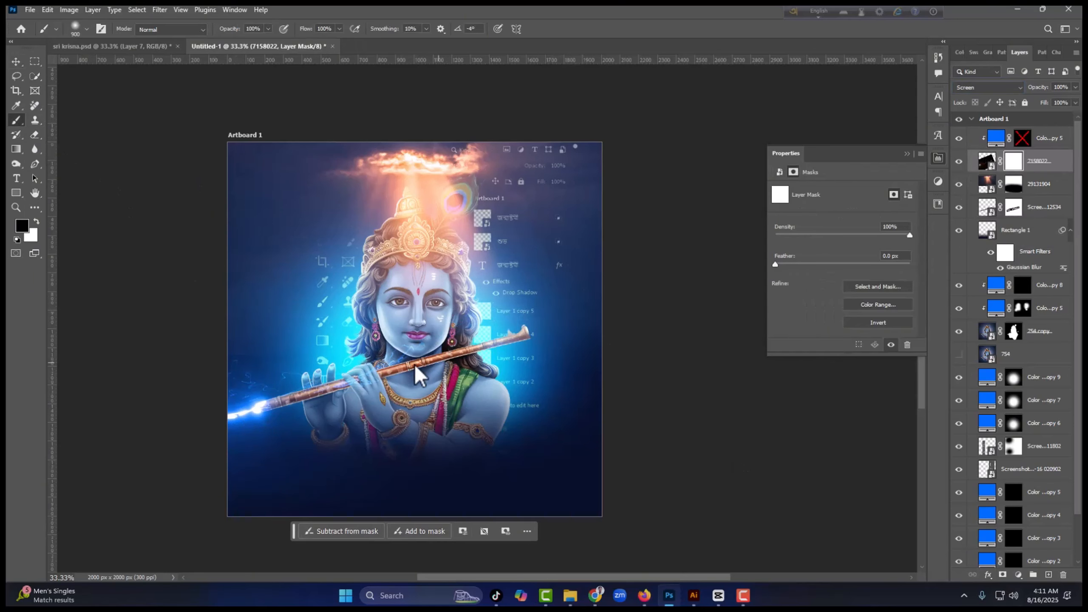
pyautogui.moveTo(415, 372)
pyautogui.mouseDown()
pyautogui.moveTo(377, 367)
pyautogui.moveTo(363, 323)
pyautogui.moveTo(389, 251)
pyautogui.mouseUp()
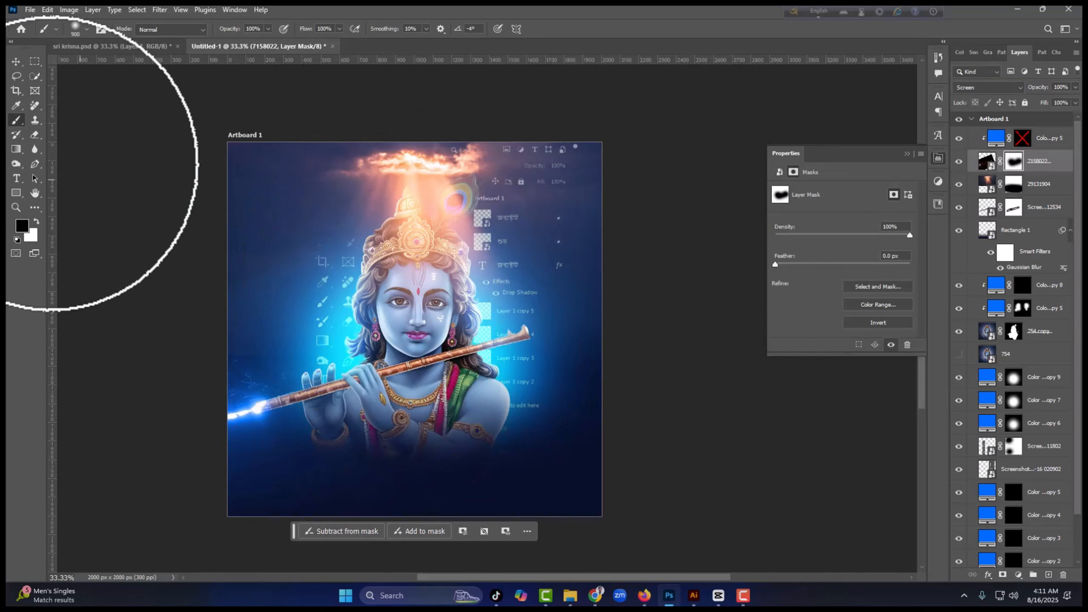
# Step: Group the 7158022 light streak with its clipped blue color fill and duplicate the group
pyautogui.click(16, 61)
pyautogui.keyDown('shift'); pyautogui.click(1046, 150); pyautogui.keyUp('shift')
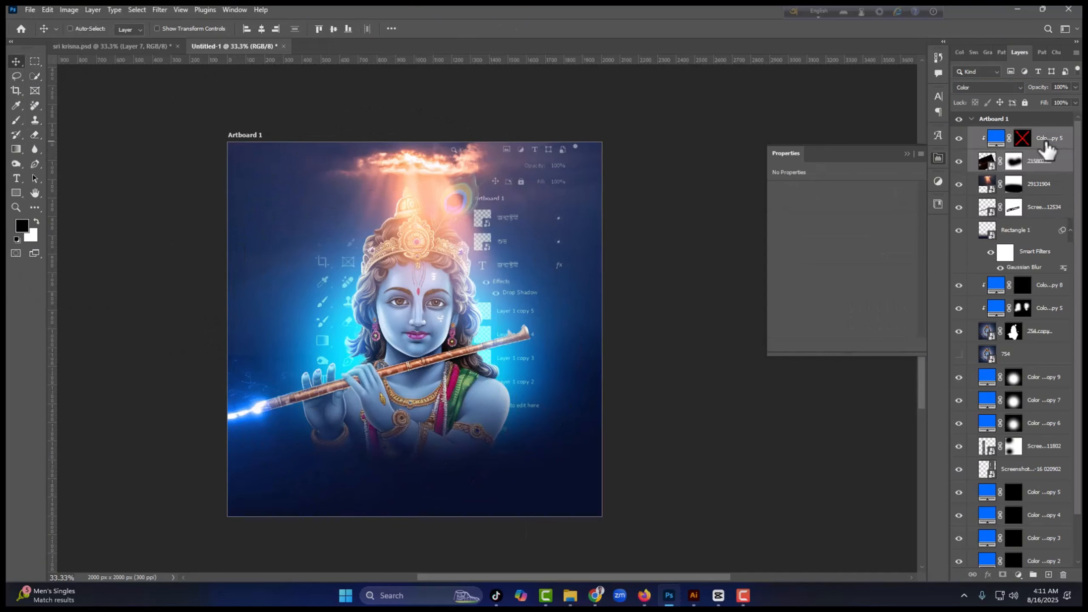
pyautogui.hotkey('ctrl', 'g')
pyautogui.hotkey('ctrl', 'j')
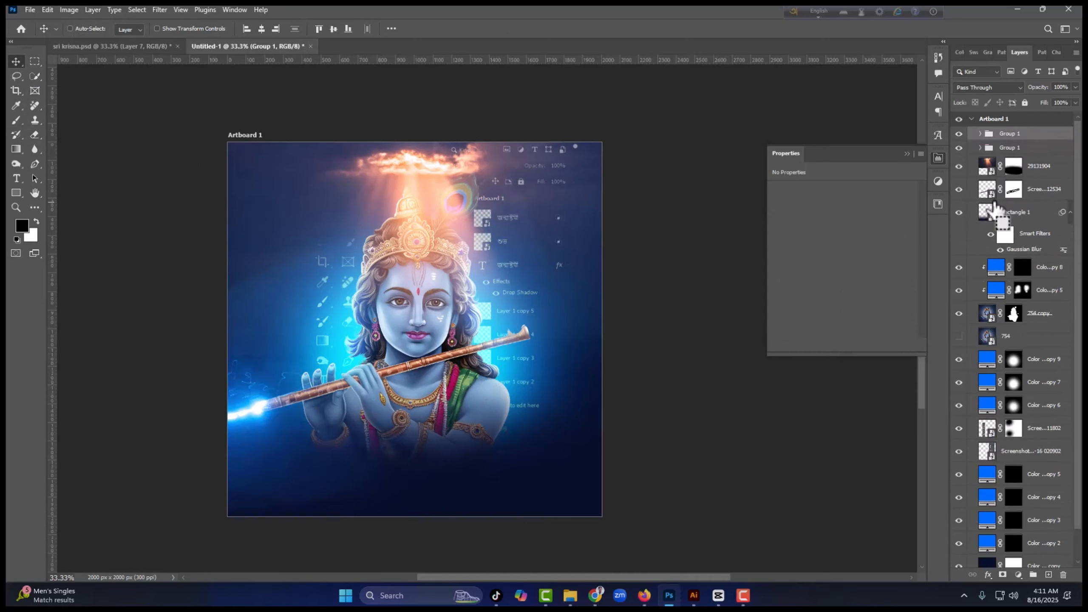
# Step: Rotate the duplicate spark group to about 175.02°, scale it to about 134.78%, and move its spark to the flute's right tip
pyautogui.hotkey('ctrl', 't')
pyautogui.moveTo(270, 143); pyautogui.dragTo(543, 550)
pyautogui.moveTo(681, 374); pyautogui.dragTo(645, 506)
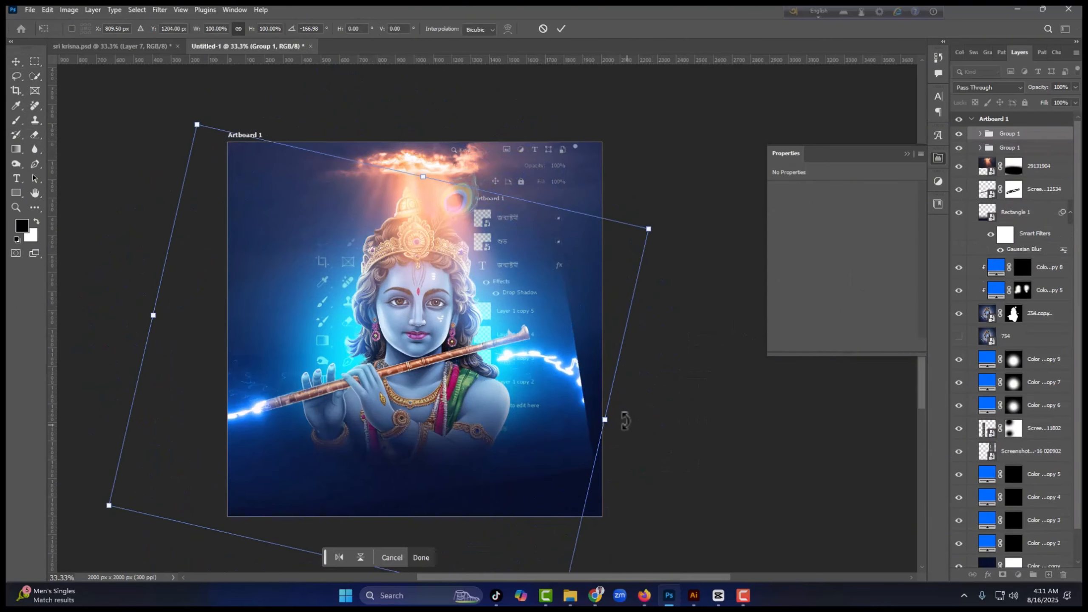
pyautogui.moveTo(605, 420); pyautogui.dragTo(543, 382)
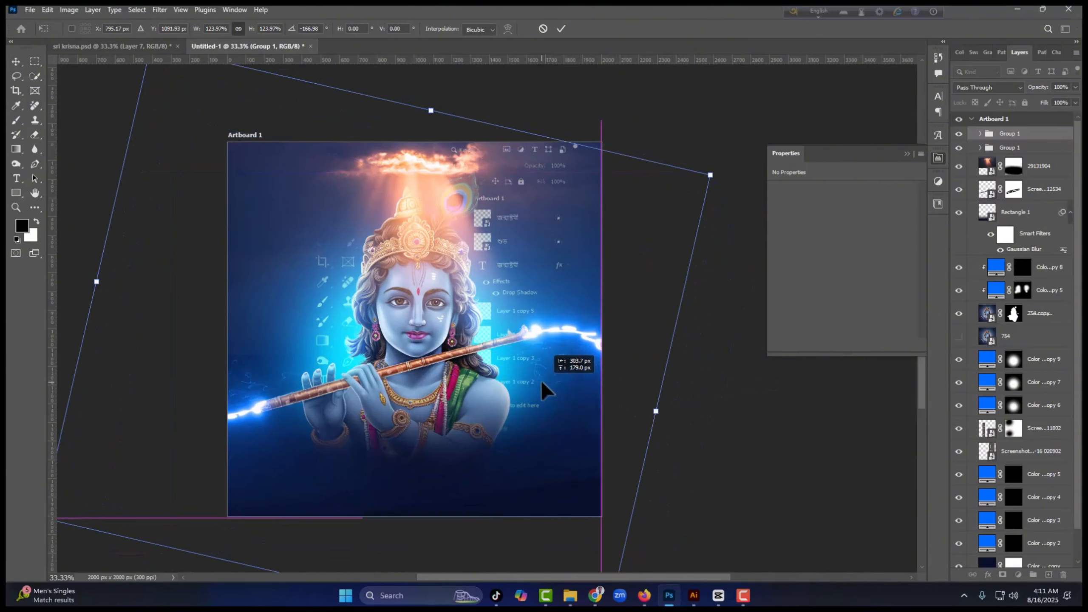
pyautogui.moveTo(680, 311); pyautogui.dragTo(659, 291)
pyautogui.moveTo(719, 334); pyautogui.dragTo(715, 291)
pyautogui.moveTo(596, 359); pyautogui.dragTo(635, 389)
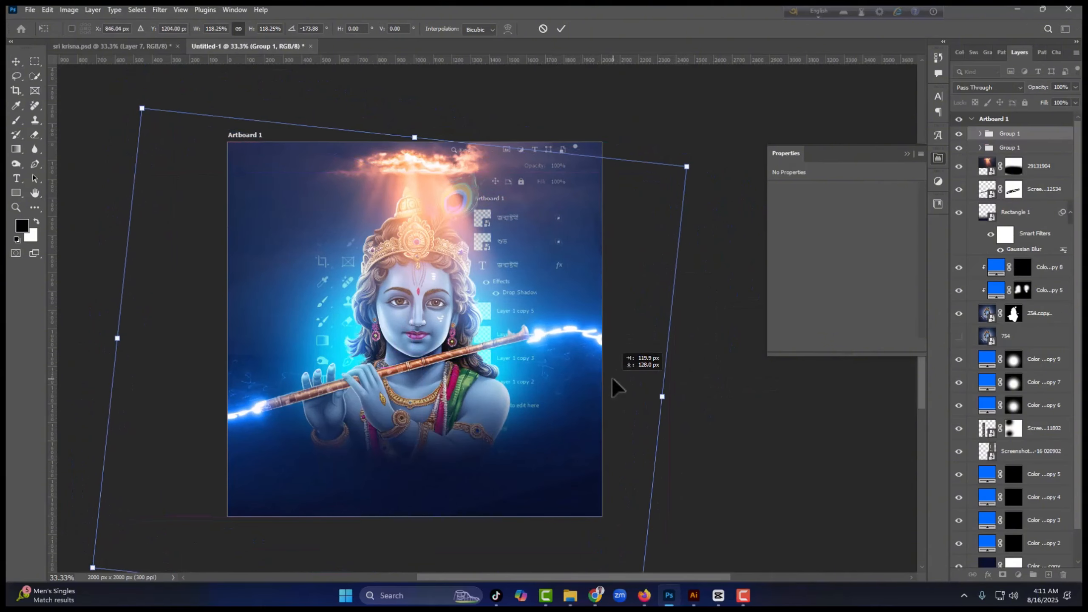
pyautogui.moveTo(685, 357); pyautogui.dragTo(691, 295)
pyautogui.moveTo(665, 143); pyautogui.dragTo(737, 82)
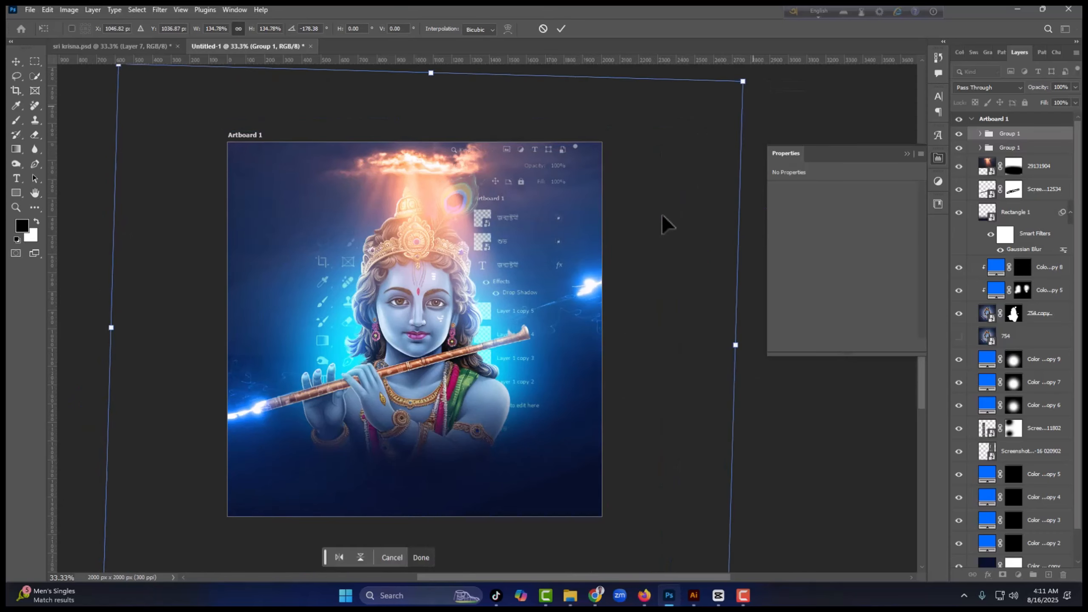
pyautogui.moveTo(661, 224); pyautogui.dragTo(617, 281)
pyautogui.moveTo(723, 315); pyautogui.dragTo(731, 274)
pyautogui.moveTo(643, 318); pyautogui.dragTo(648, 338)
# Step: Nudge the duplicate spark group in small increments until it lines up with the flute's right tip, and commit the transform
pyautogui.press('Up')
pyautogui.press('Up')
pyautogui.press('Up')
pyautogui.press('Up')
pyautogui.press('Up')
pyautogui.press('Up')
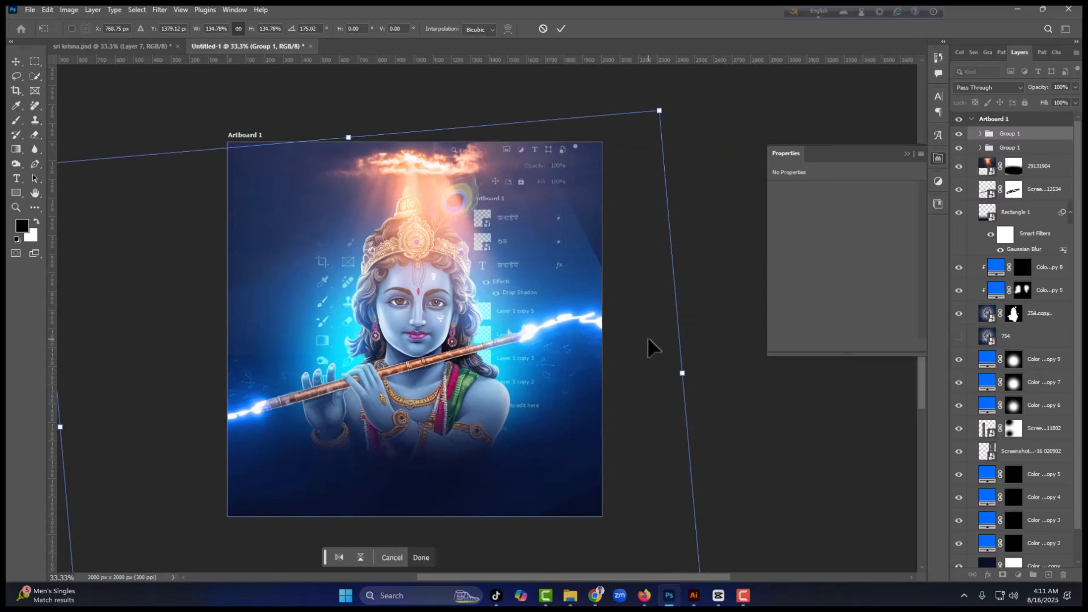
pyautogui.press('Right')
pyautogui.press('Right')
pyautogui.press('Right')
pyautogui.press('Right')
pyautogui.press('Right')
pyautogui.press('Right')
pyautogui.press('Right')
pyautogui.press('Right')
pyautogui.press('Right')
pyautogui.press('Right')
pyautogui.press('Right')
pyautogui.press('Right')
pyautogui.press('Right')
pyautogui.press('Right')
pyautogui.press('Right')
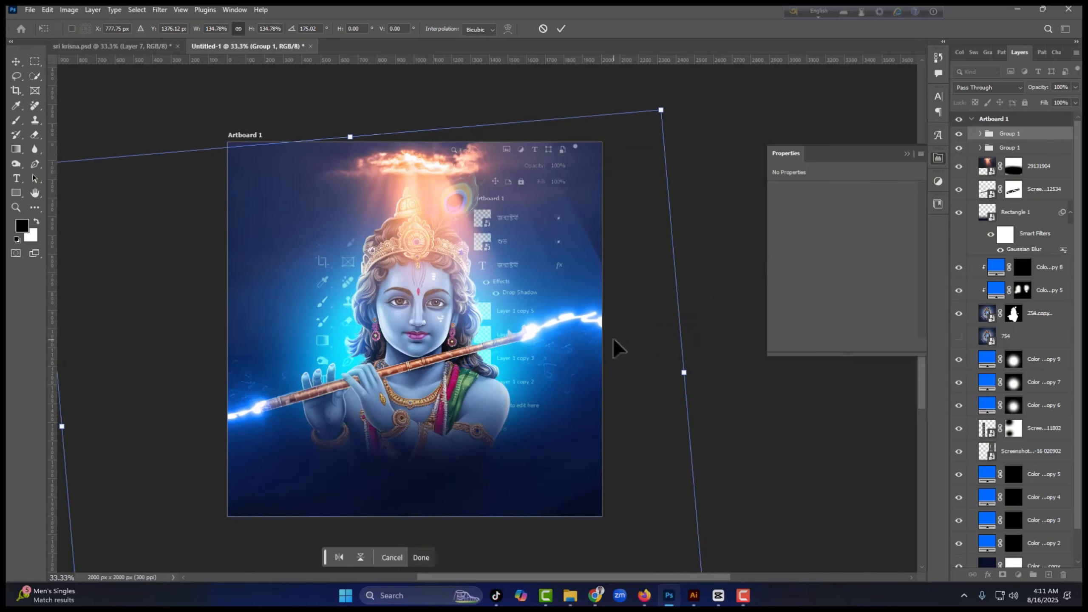
pyautogui.press('Up')
pyautogui.press('Up')
pyautogui.press('Up')
pyautogui.press('Up')
pyautogui.press('Up')
pyautogui.press('Up')
pyautogui.press('Left')
pyautogui.press('Left')
pyautogui.press('Left')
pyautogui.press('Left')
pyautogui.press('Left')
pyautogui.press('Left')
pyautogui.press('Left')
pyautogui.press('Left')
pyautogui.press('Left')
pyautogui.press('Left')
pyautogui.press('Left')
pyautogui.press('Left')
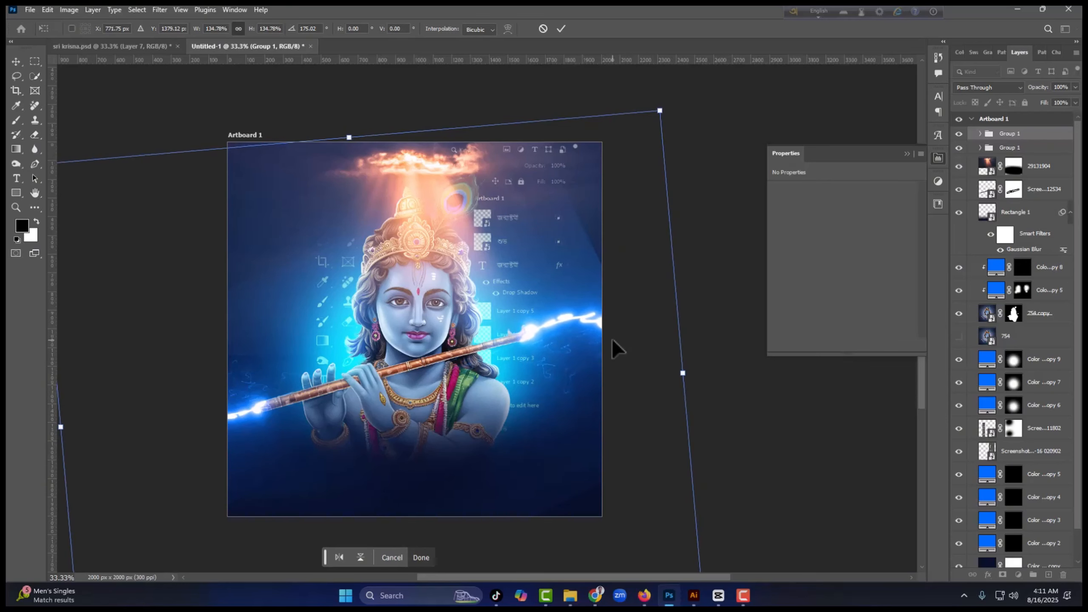
pyautogui.click(561, 28)
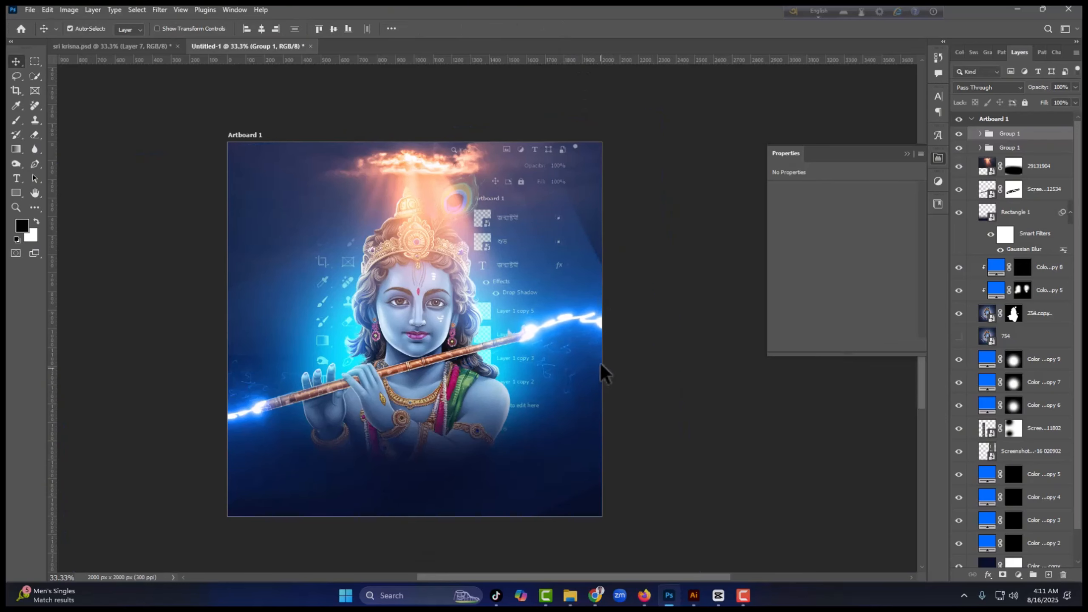
# Step: Apply Levels with a black input of 22 to the 7158022 layer in the duplicate group to remove its visible edges
pyautogui.click(570, 324)
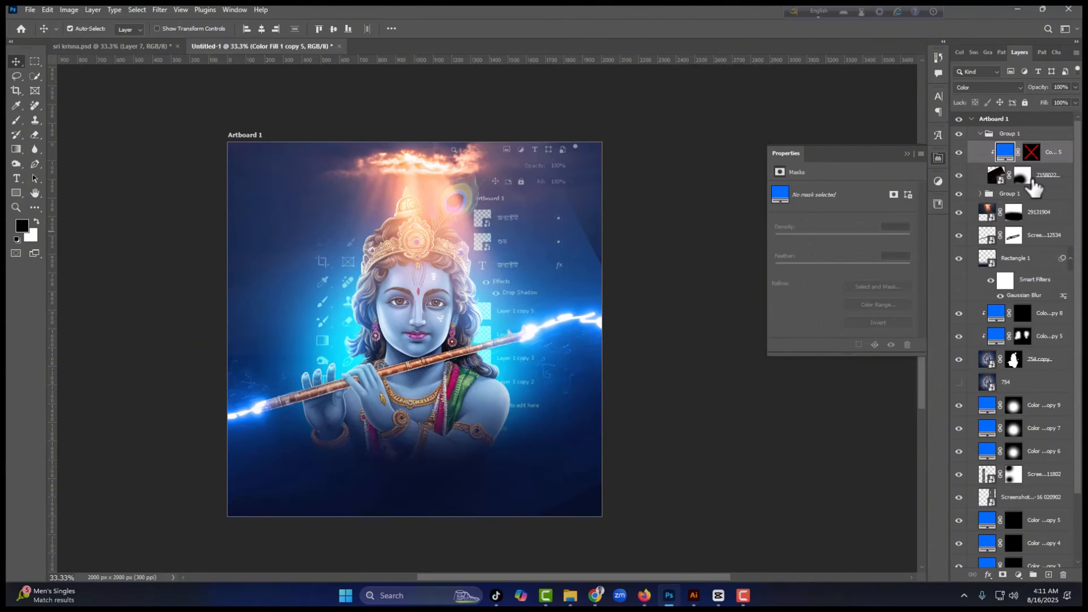
pyautogui.click(1063, 181)
pyautogui.hotkey('ctrl', 'l')
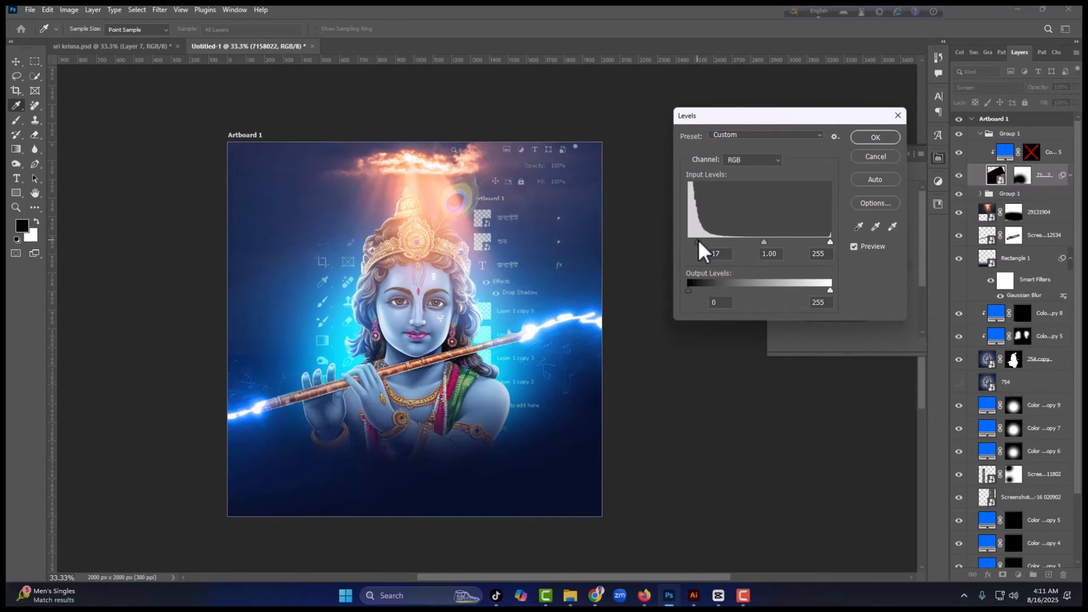
pyautogui.click(875, 137)
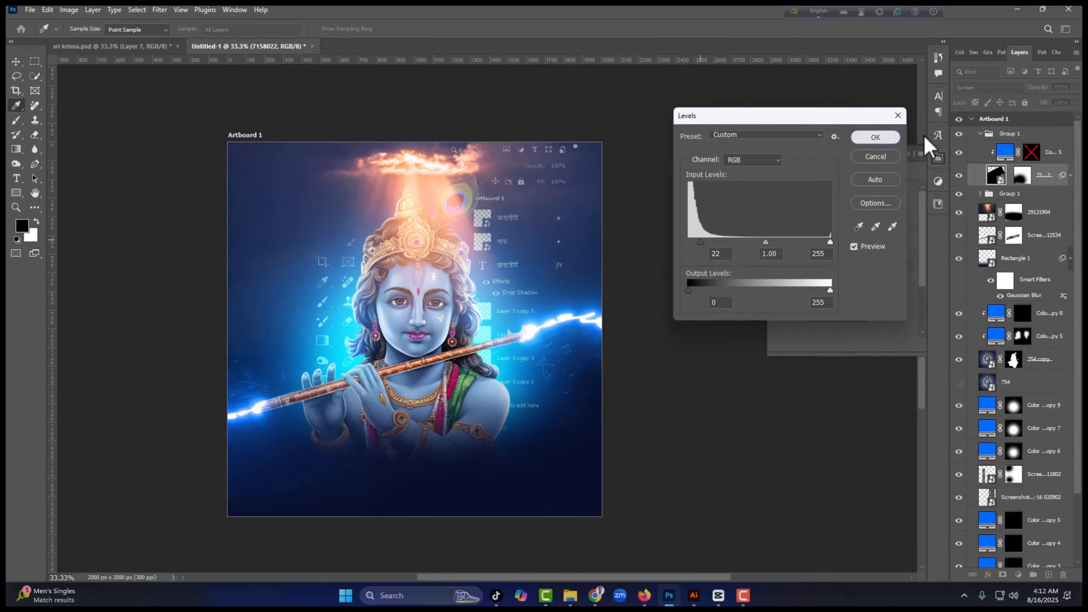
# Step: Apply Levels with a black input of about 20 to the 29131904 cloud layer and toggle its visibility to compare
pyautogui.click(1045, 248)
pyautogui.hotkey('ctrl', 'l')
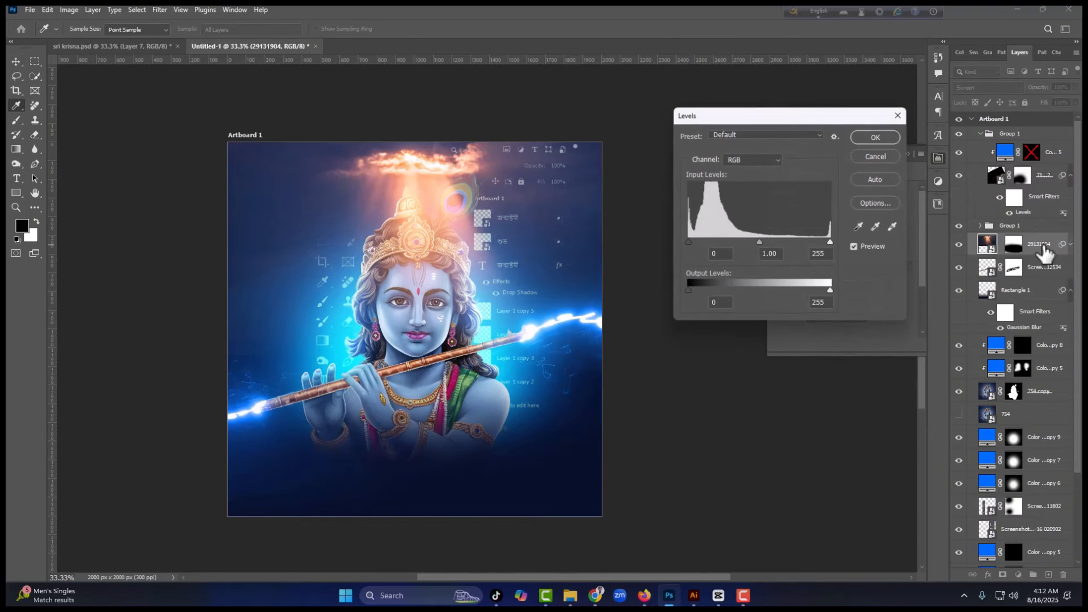
pyautogui.moveTo(690, 244)
pyautogui.mouseDown()
pyautogui.moveTo(712, 245)
pyautogui.moveTo(688, 246)
pyautogui.moveTo(702, 243)
pyautogui.mouseUp()
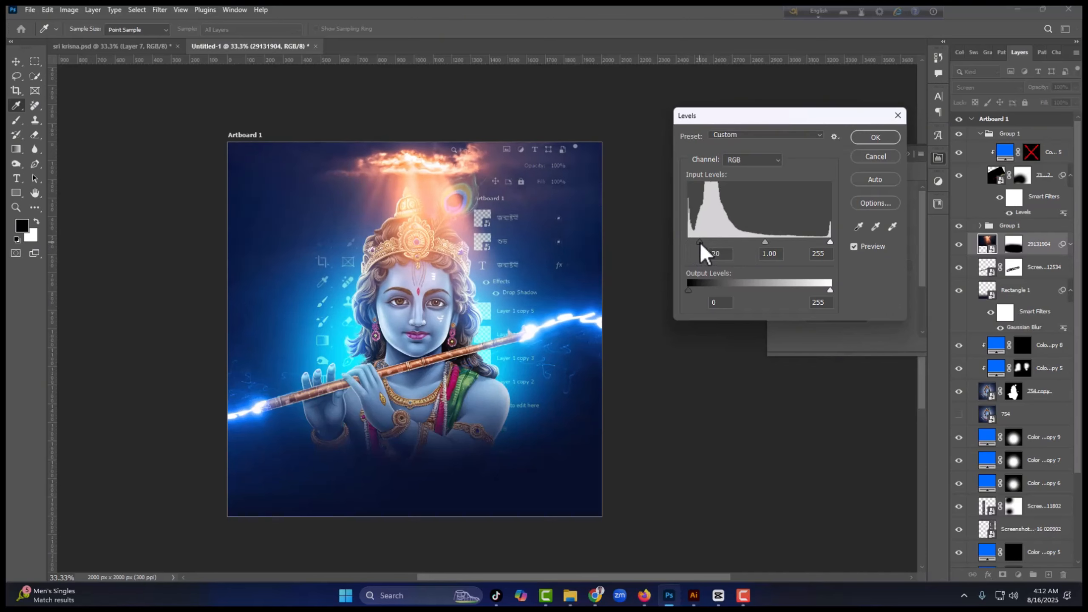
pyautogui.click(872, 136)
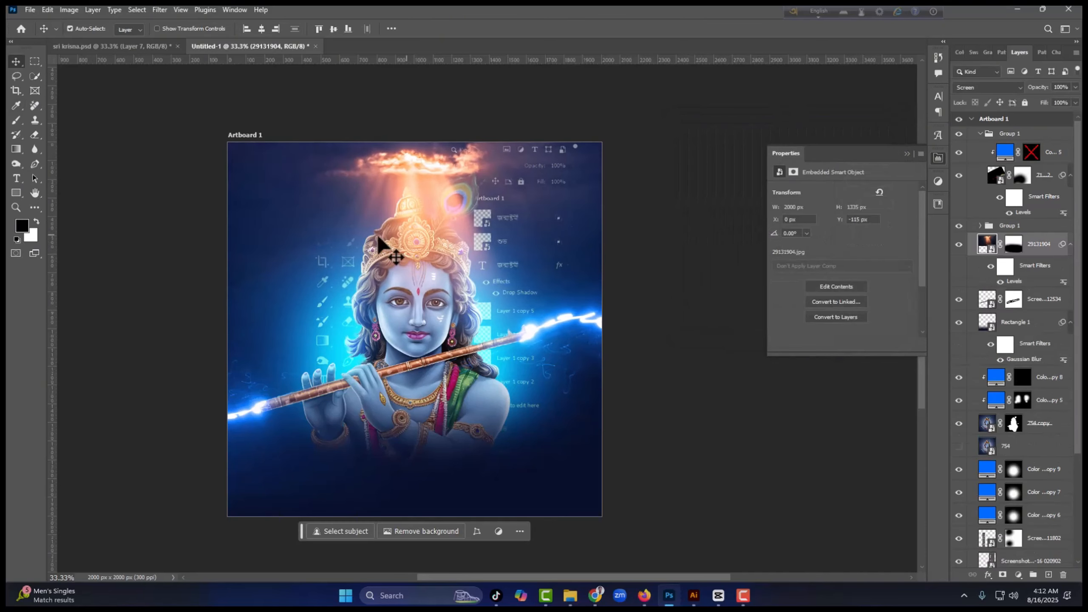
pyautogui.click(959, 245)
pyautogui.click(959, 245)
pyautogui.click(959, 244)
pyautogui.click(959, 245)
# Step: Place the 104962 image from the Downloads folder directly above the dark blue colour fill layer near the base of the layer stack
pyautogui.scroll(-5, 1020, 514)
pyautogui.scroll(-2, 1041, 553)
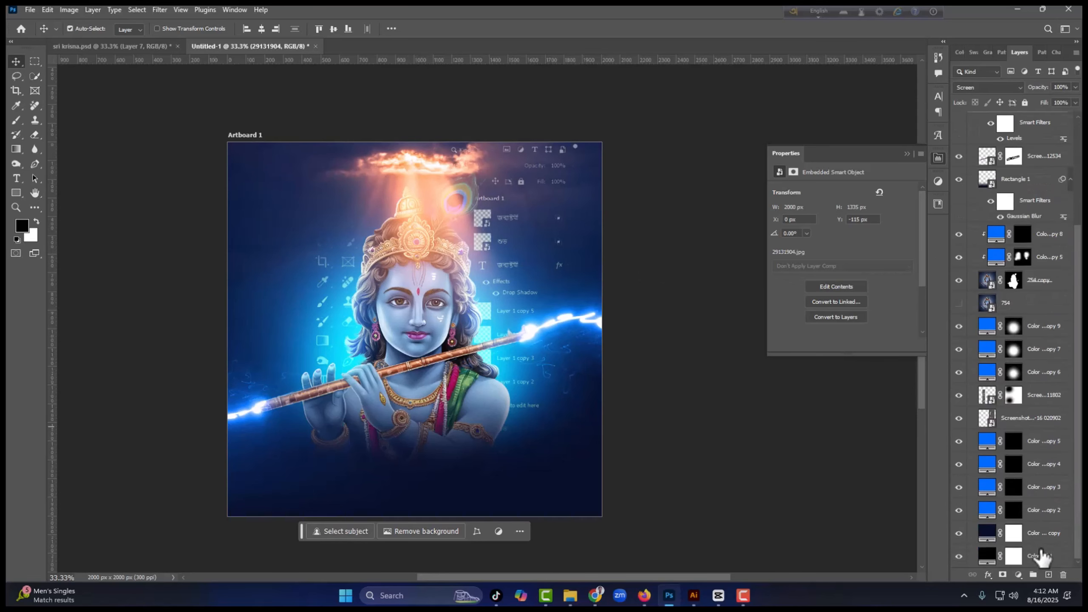
pyautogui.click(1043, 541)
pyautogui.hotkey('alt', 'f')
pyautogui.press('l')
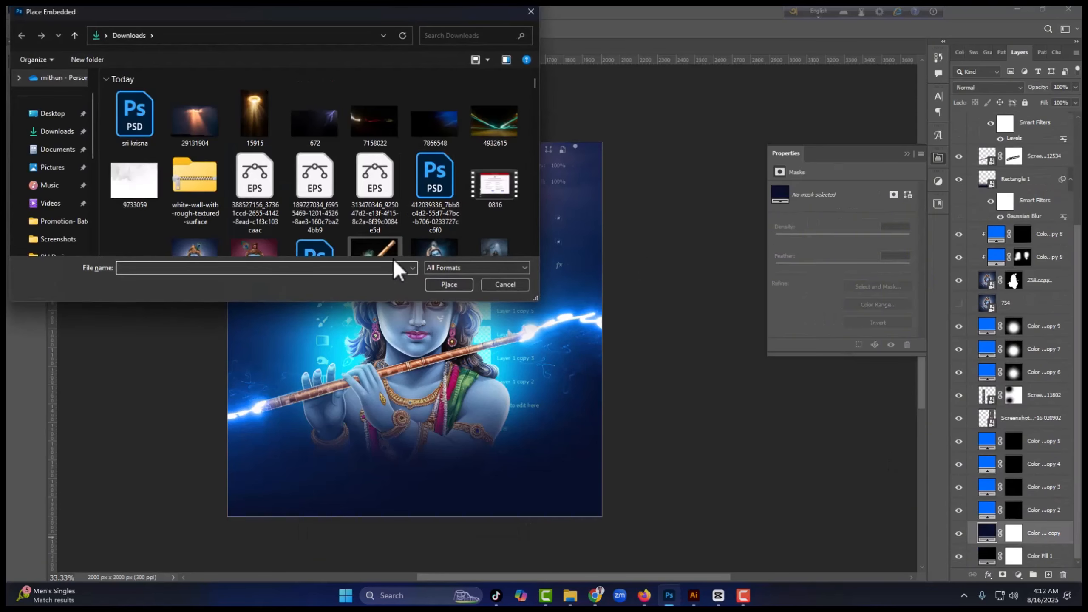
pyautogui.scroll(-1, 382, 189)
pyautogui.scroll(-6, 382, 197)
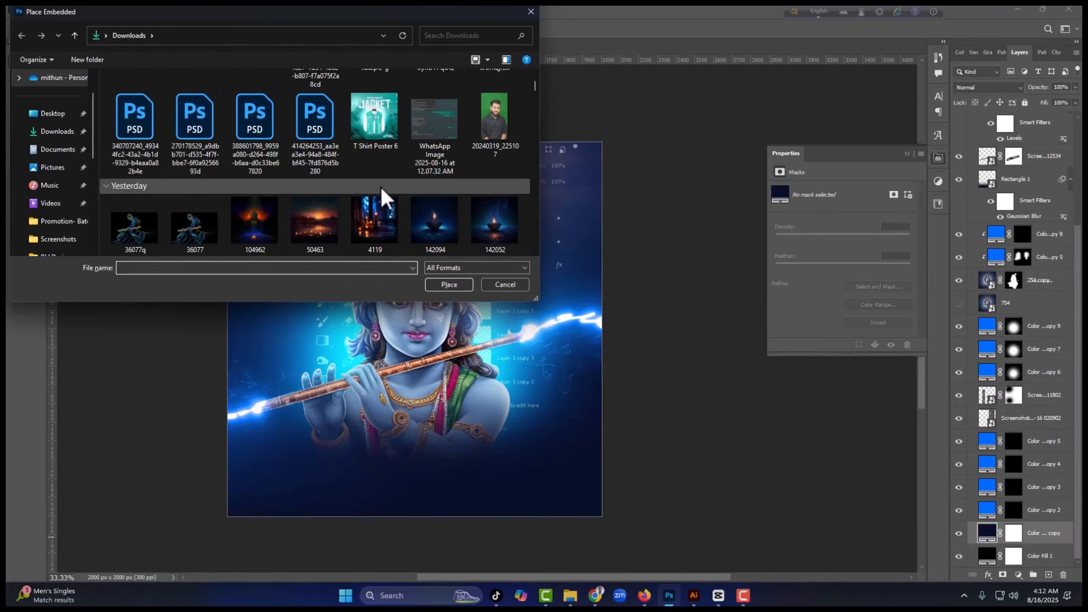
pyautogui.click(274, 147)
pyautogui.doubleClick(274, 147)
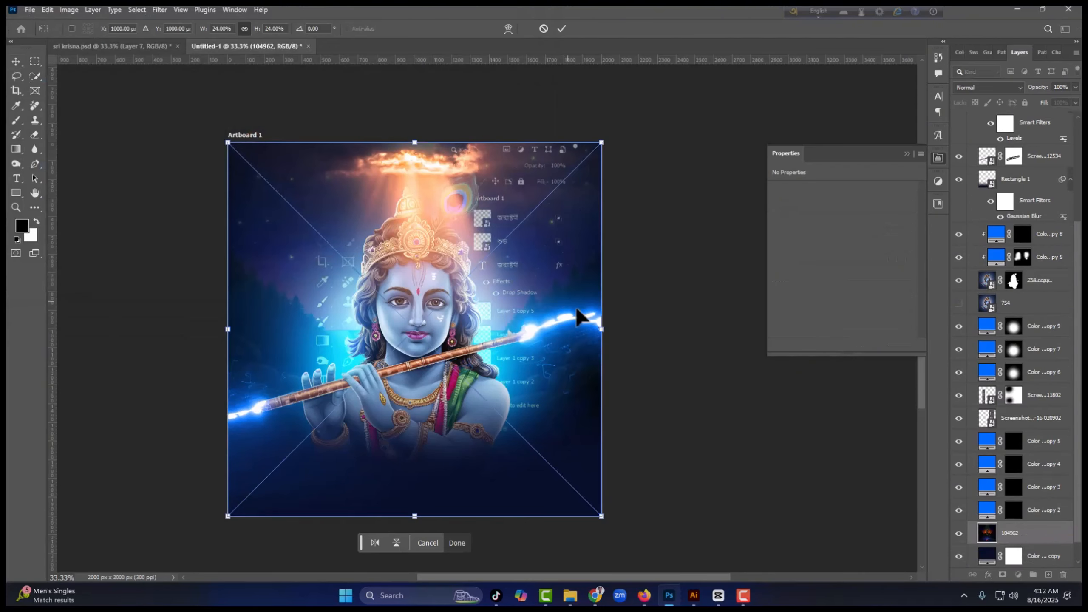
# Step: Enlarge the placed 104962 image to about 25.73% so it overlaps the artboard edges, and lower its layer opacity to 65%
pyautogui.moveTo(614, 330)
pyautogui.mouseDown()
pyautogui.moveTo(632, 336)
pyautogui.moveTo(609, 349)
pyautogui.moveTo(600, 342)
pyautogui.mouseUp()
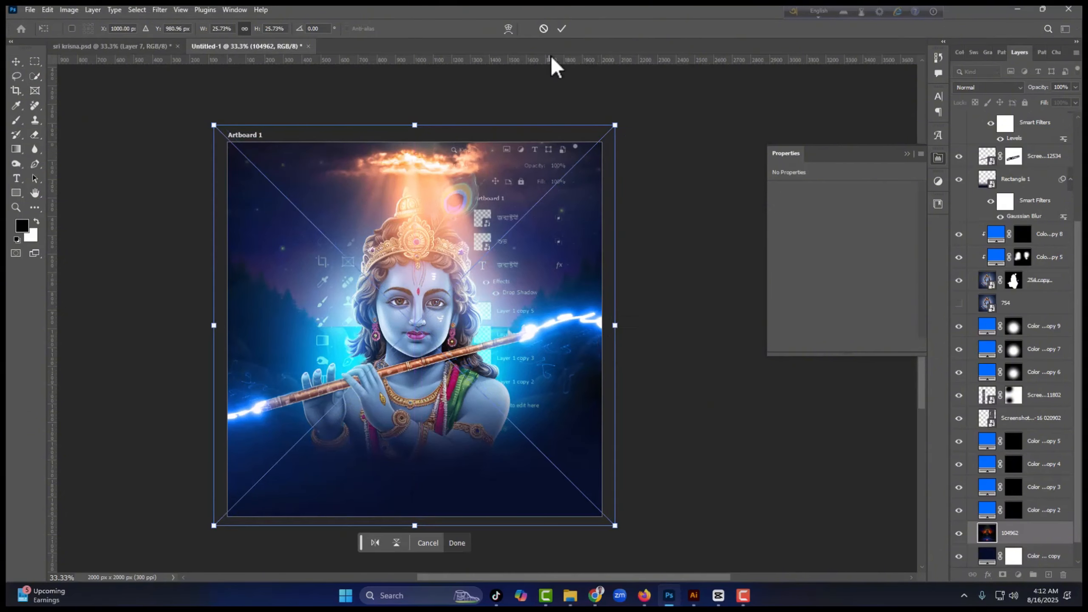
pyautogui.click(561, 29)
pyautogui.click(1076, 87)
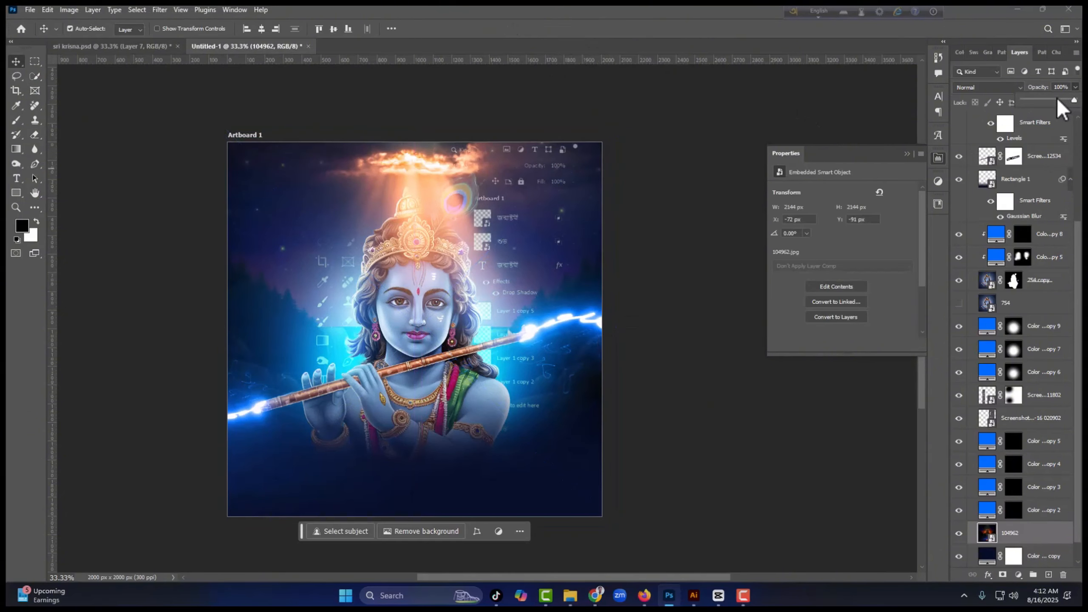
pyautogui.moveTo(1076, 99); pyautogui.dragTo(1053, 100)
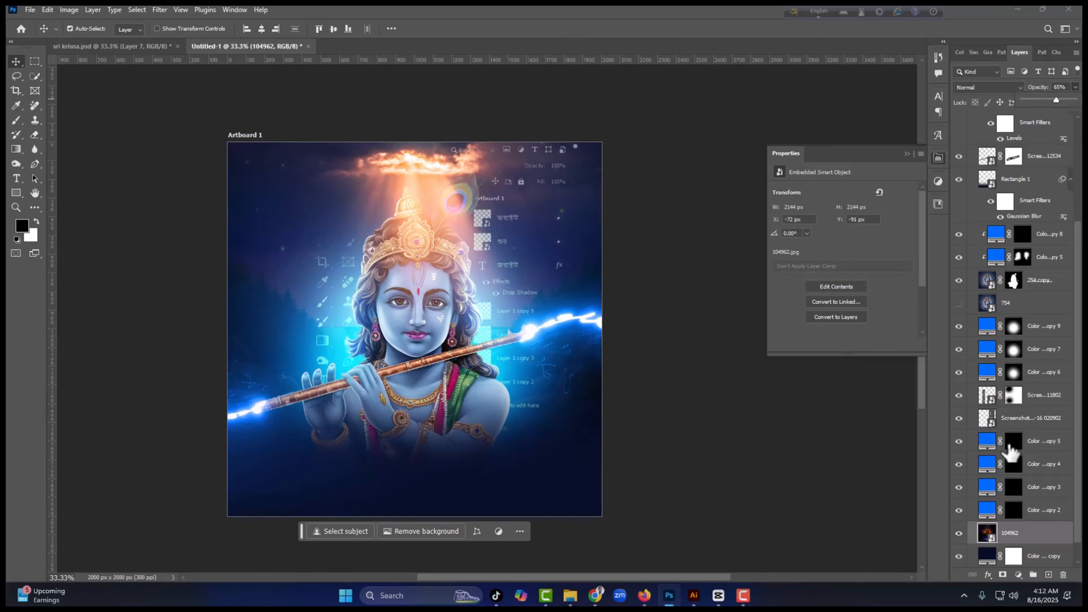
# Step: Toggle the screenshot layers and the 29131904 cloud layer off and on to review their contribution to the poster
pyautogui.scroll(-1, 1010, 447)
pyautogui.click(959, 373)
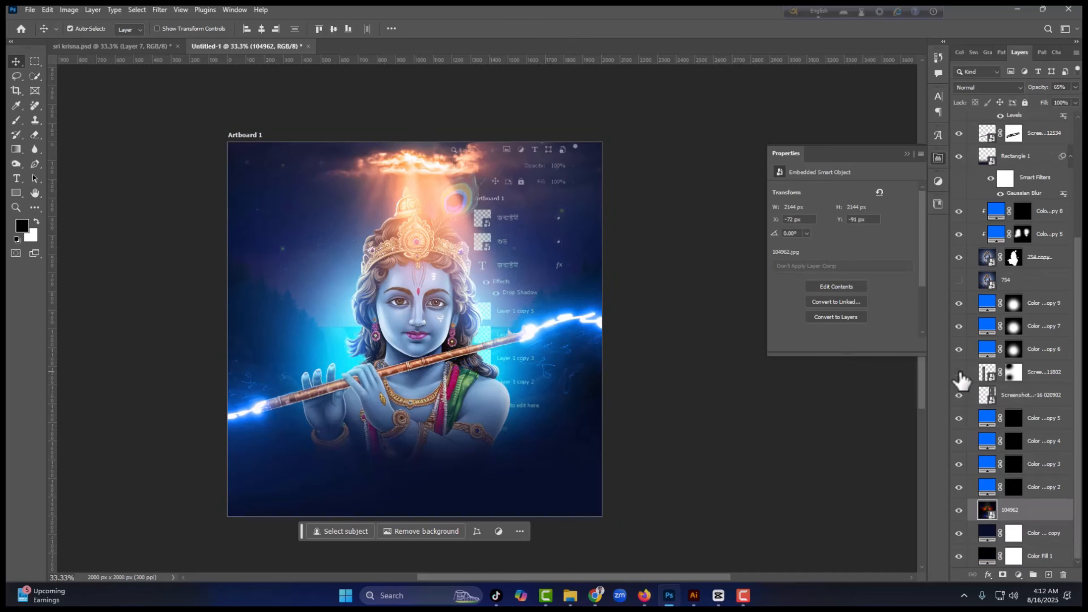
pyautogui.click(960, 373)
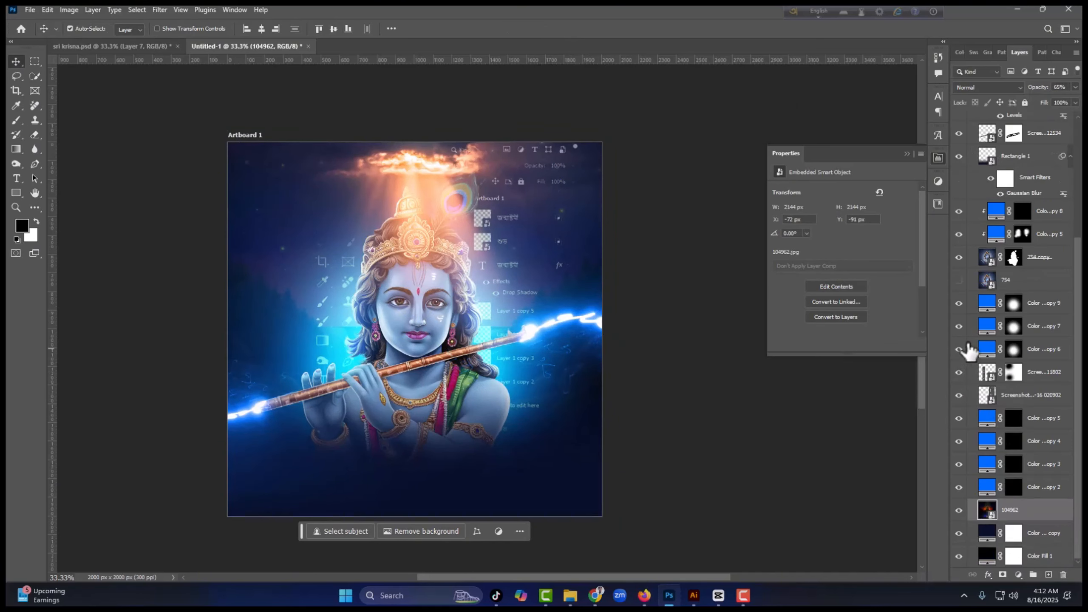
pyautogui.scroll(1, 973, 326)
pyautogui.click(960, 272)
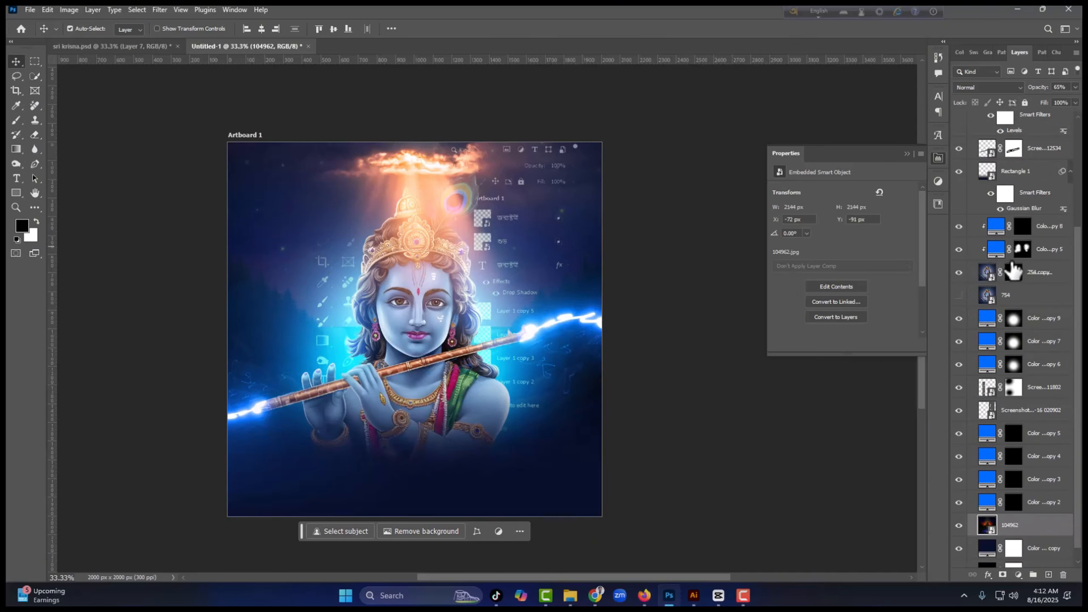
pyautogui.scroll(5, 1008, 259)
pyautogui.click(957, 223)
pyautogui.click(957, 223)
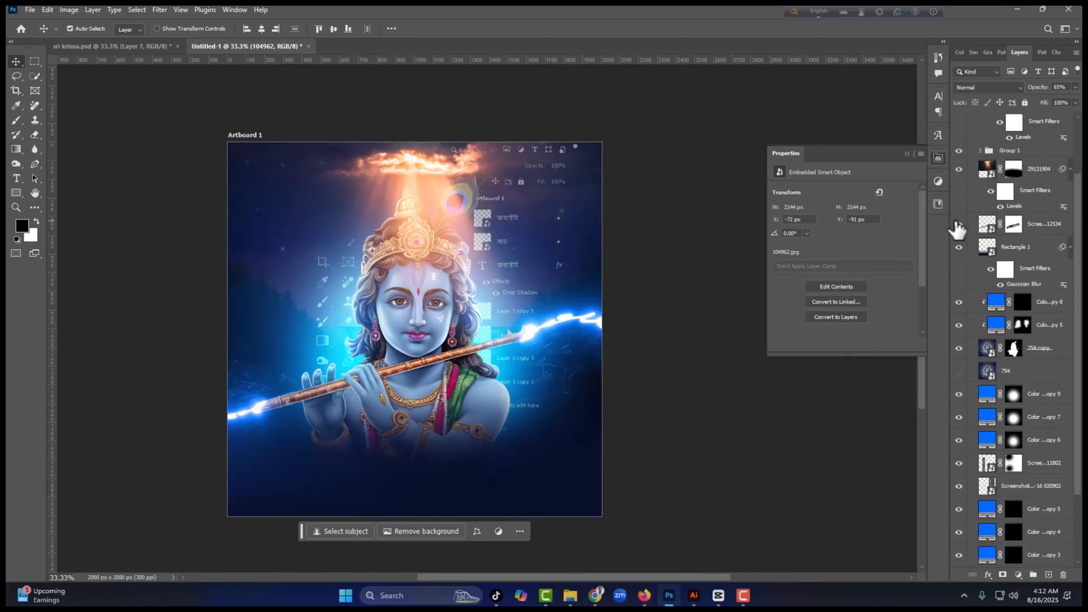
pyautogui.scroll(3, 965, 236)
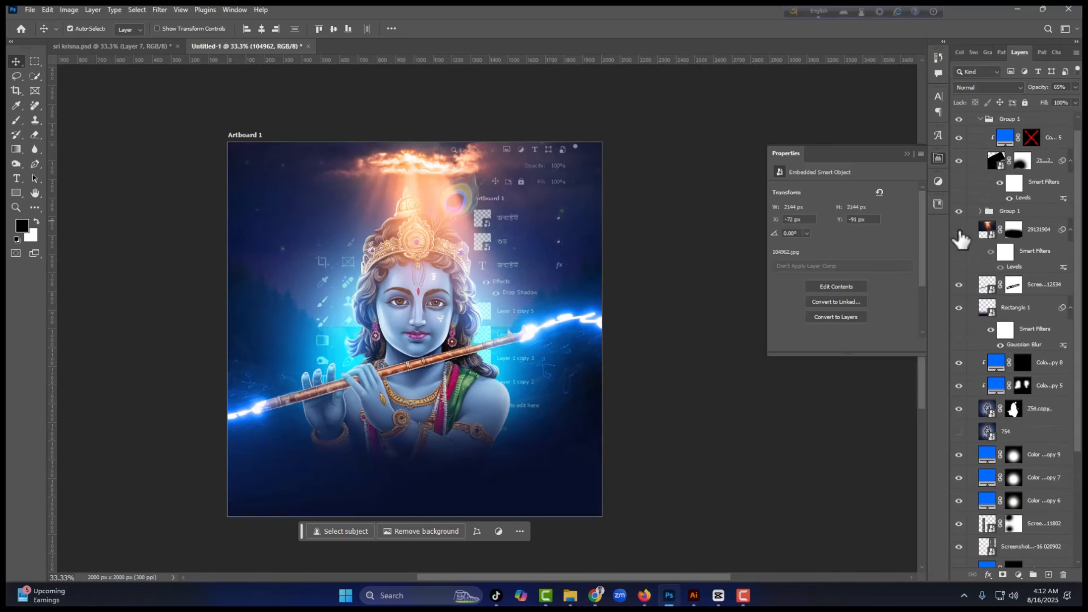
pyautogui.click(960, 230)
pyautogui.click(960, 231)
pyautogui.scroll(1, 961, 237)
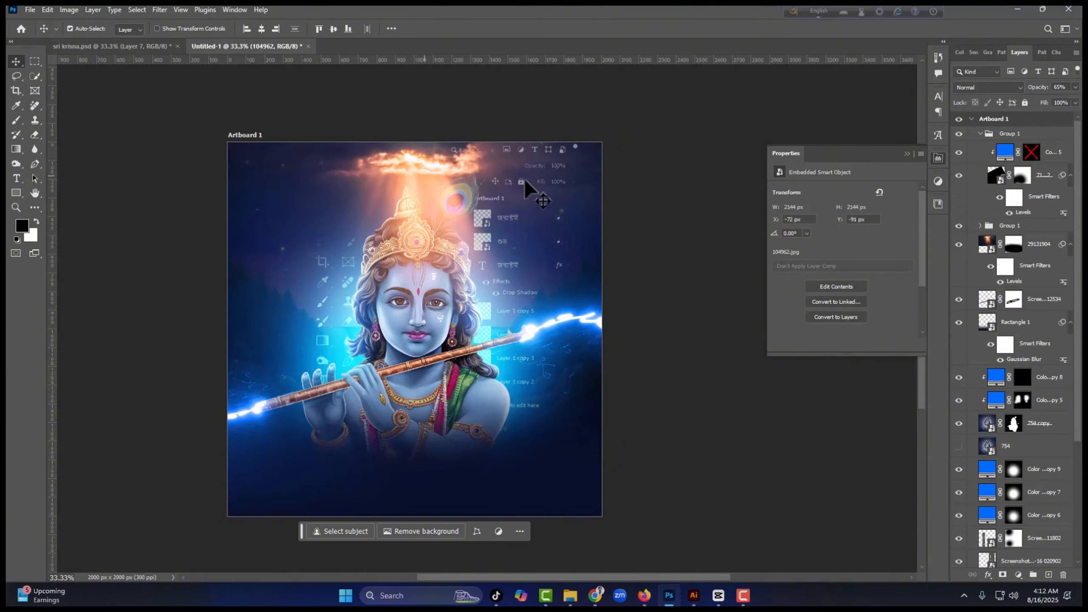
pyautogui.scroll(-1, 463, 300)
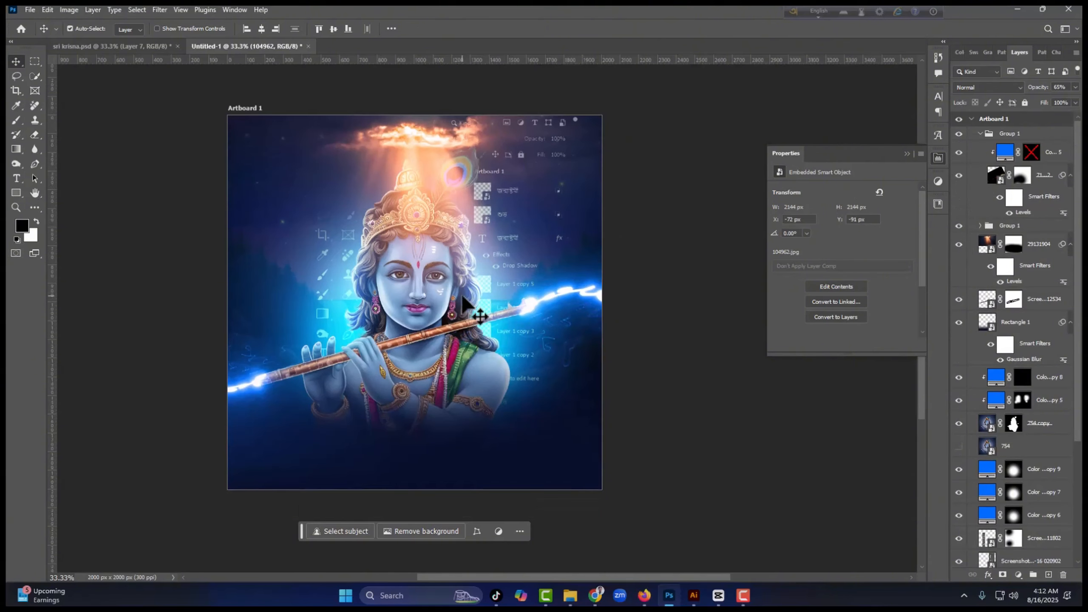
pyautogui.scroll(-1, 473, 228)
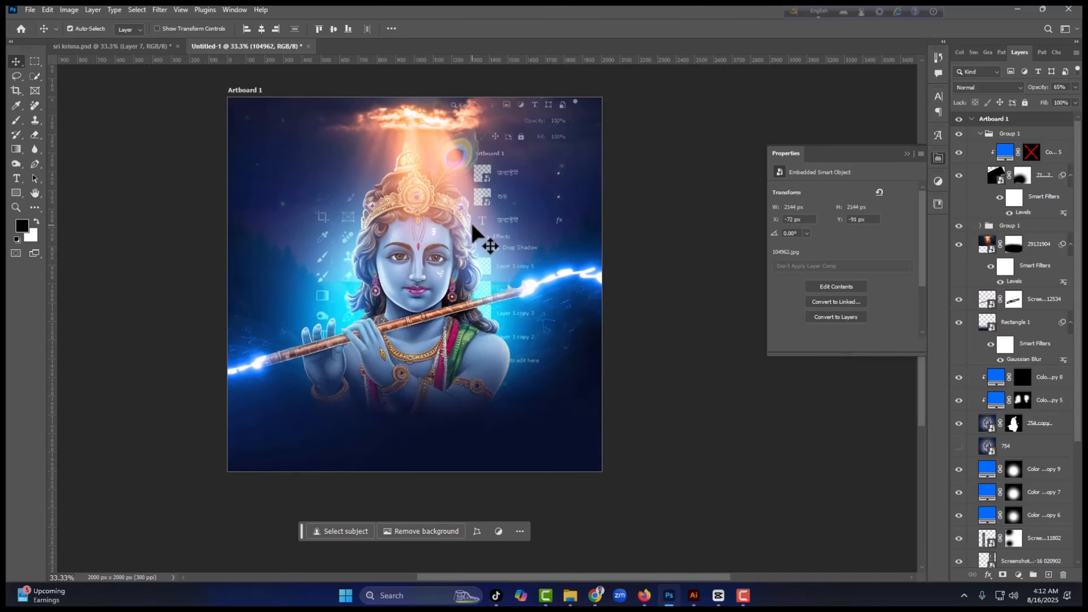
# Step: Switch to Illustrator, look through the open flute and brush-stroke vector files, and undo the deletion of the flute artwork
pyautogui.click(694, 597)
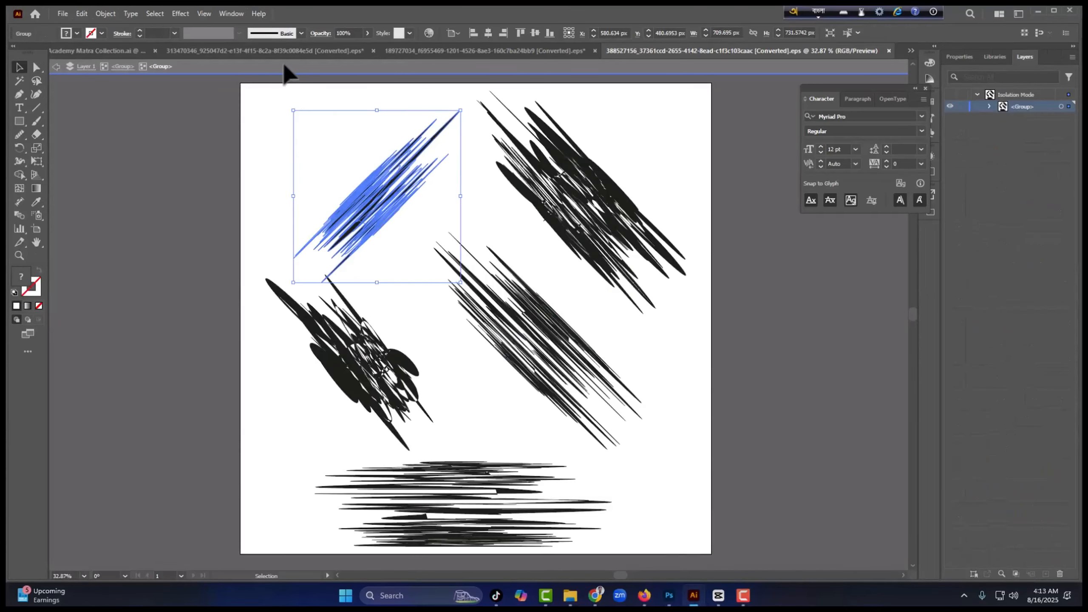
pyautogui.click(217, 52)
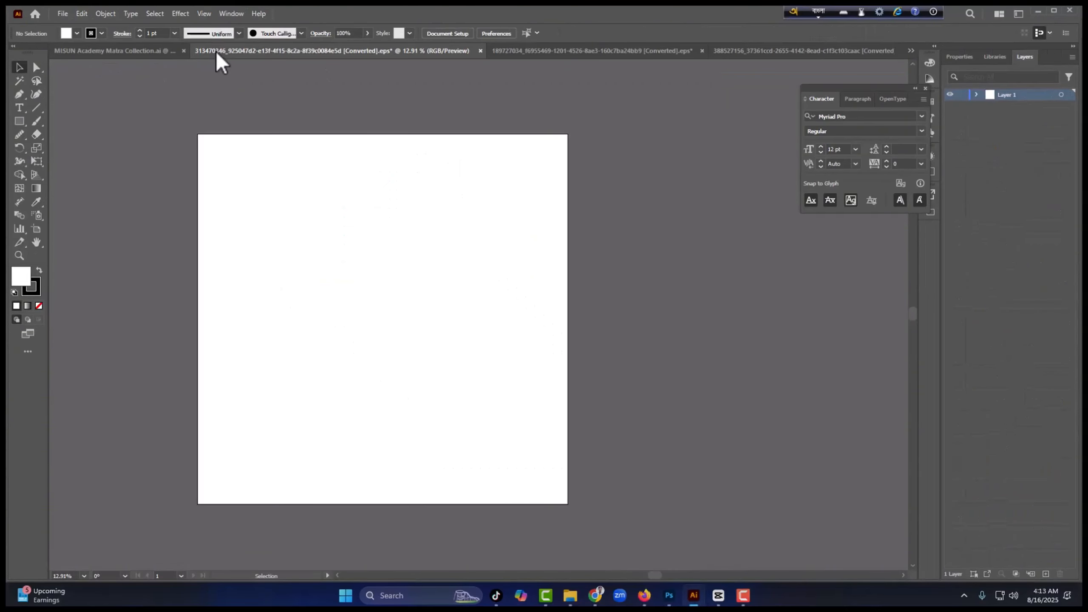
pyautogui.click(591, 50)
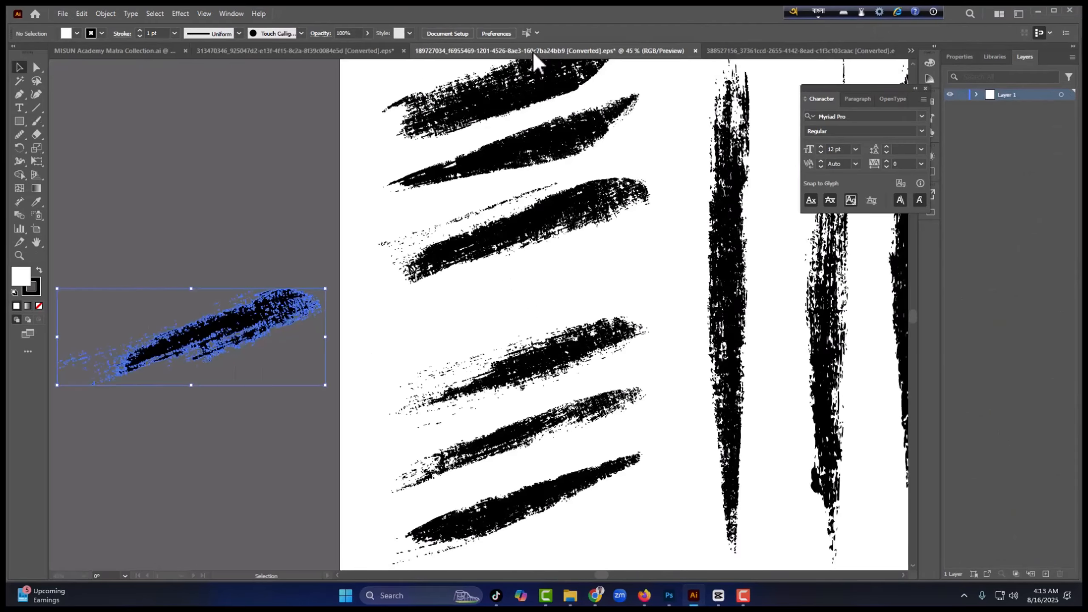
pyautogui.click(263, 52)
pyautogui.click(503, 259)
pyautogui.hotkey('ctrl', 'z')
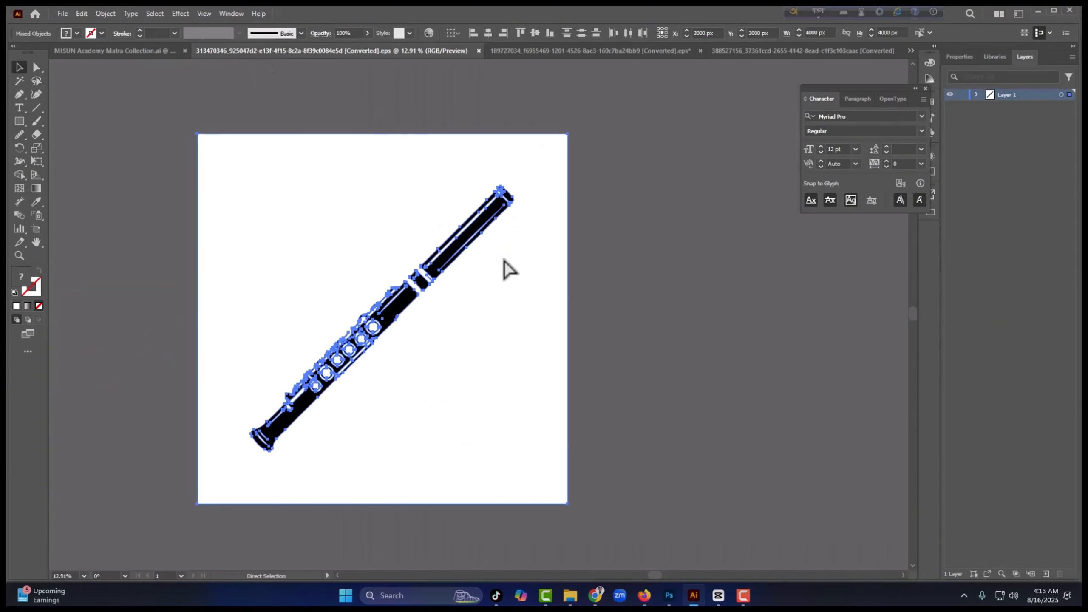
pyautogui.click(799, 52)
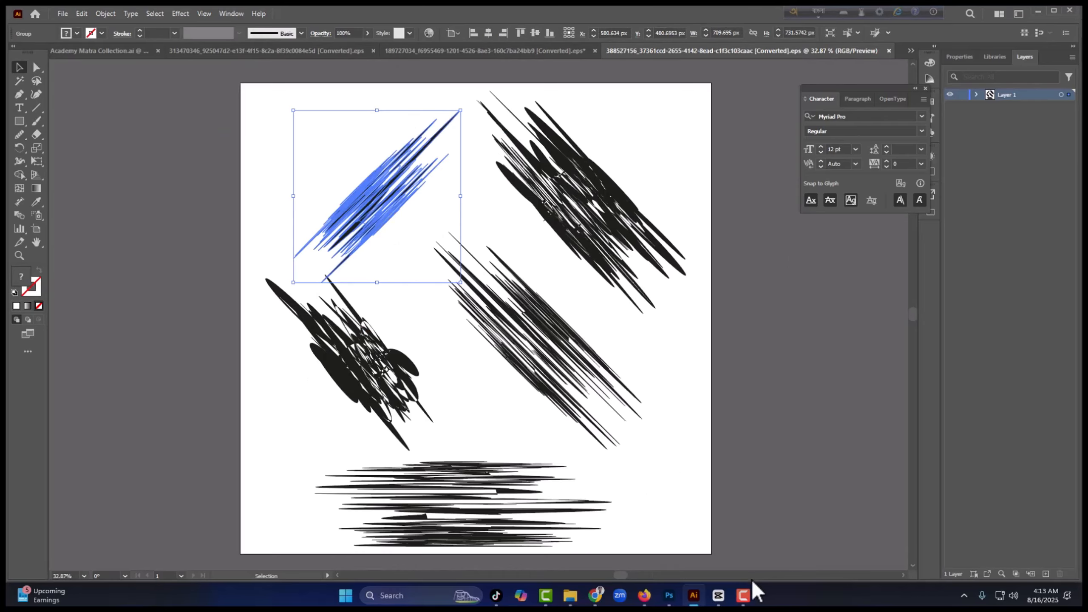
# Step: Switch back to Photoshop and, in sri krisna.psd, hide Layer 7 and the three Color Fill 3 glow layers around the title
pyautogui.click(669, 596)
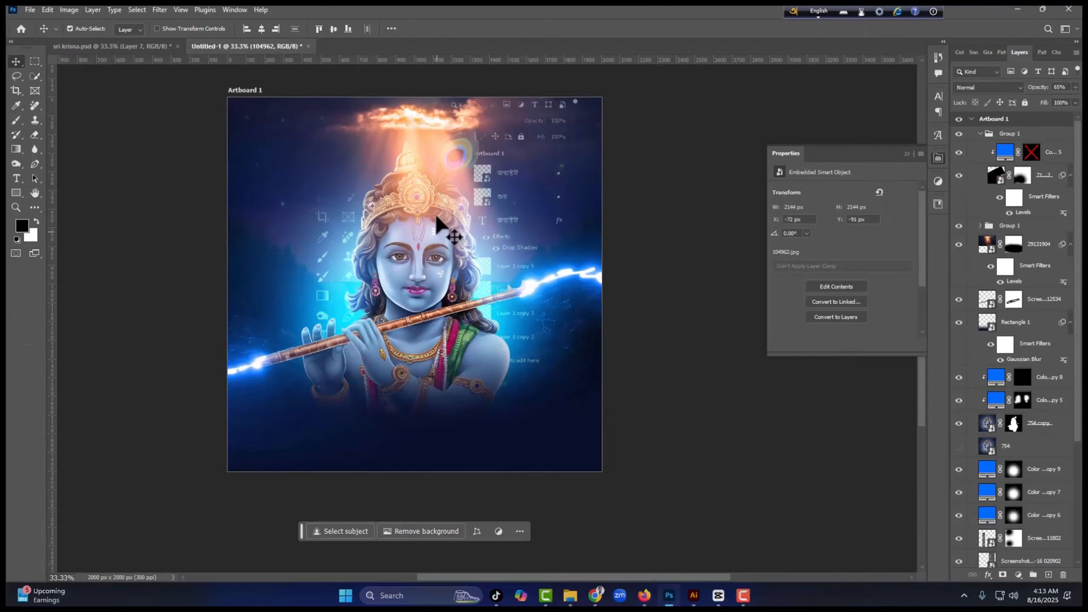
pyautogui.click(111, 46)
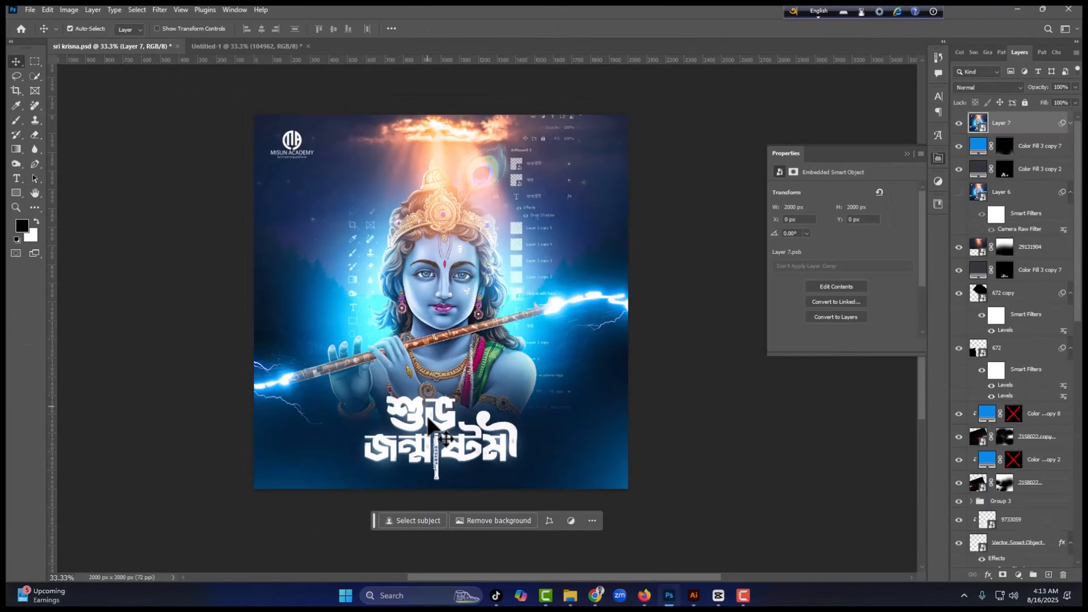
pyautogui.click(959, 123)
pyautogui.click(978, 169)
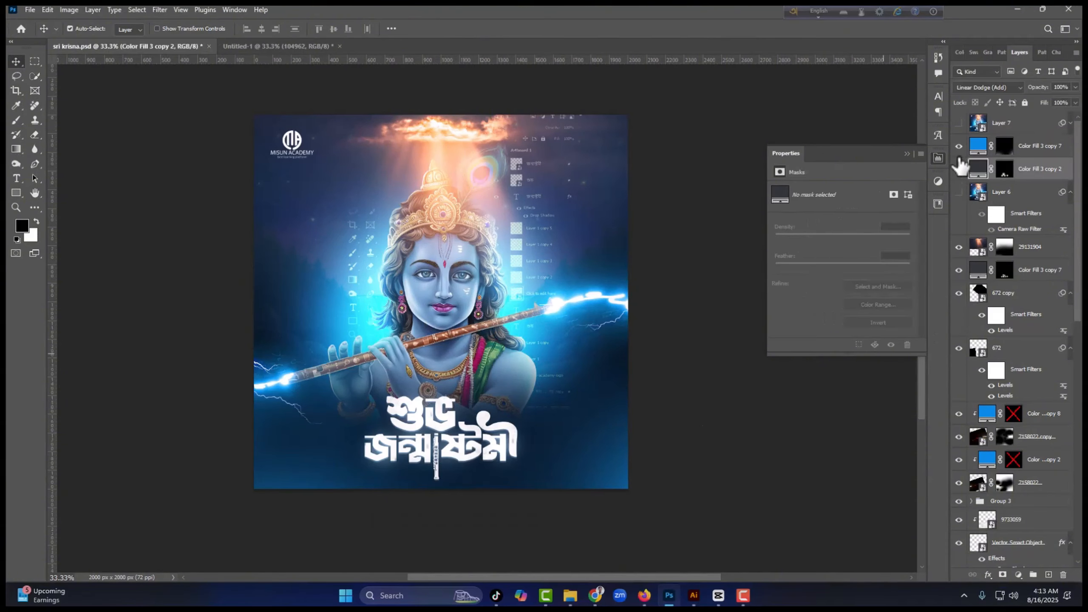
pyautogui.click(959, 146)
pyautogui.click(986, 269)
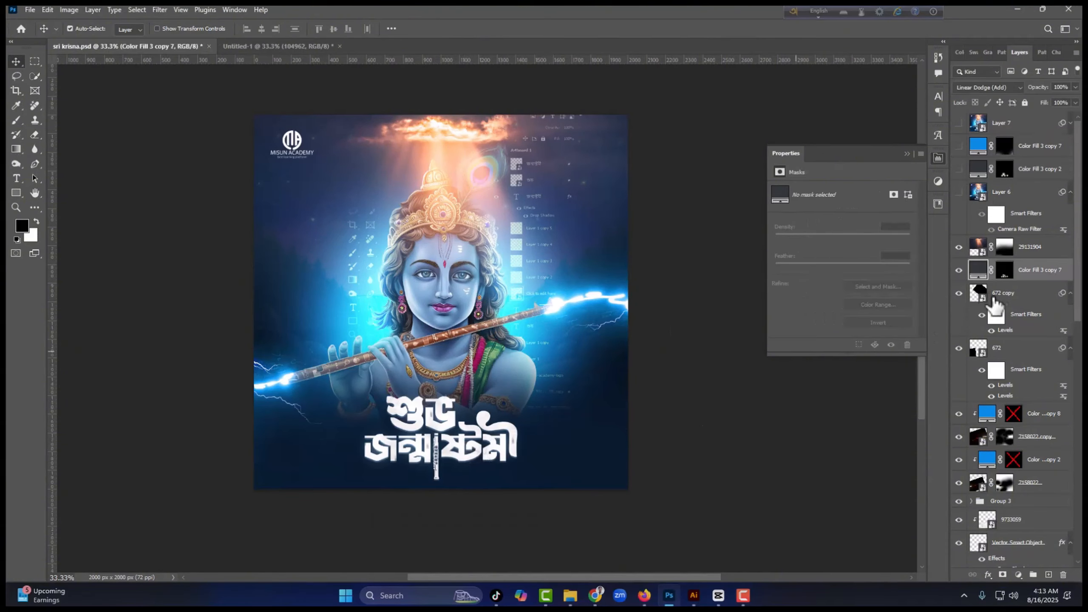
pyautogui.click(959, 270)
# Step: Open the contents of the Bengali title's Vector Smart Object layer for editing in Illustrator
pyautogui.click(440, 458)
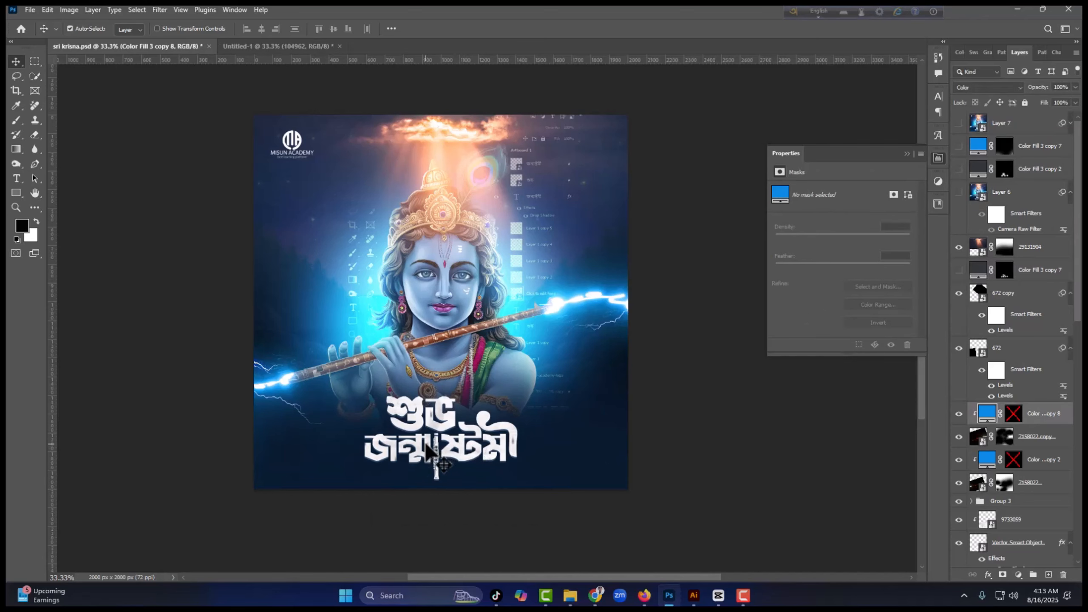
pyautogui.scroll(-2, 1041, 514)
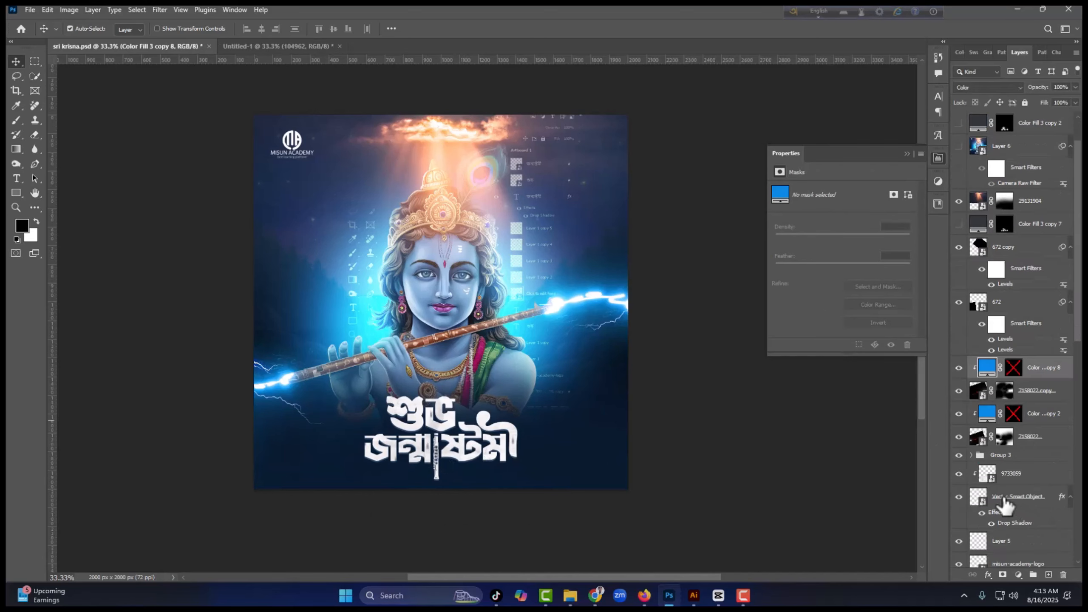
pyautogui.doubleClick(981, 505)
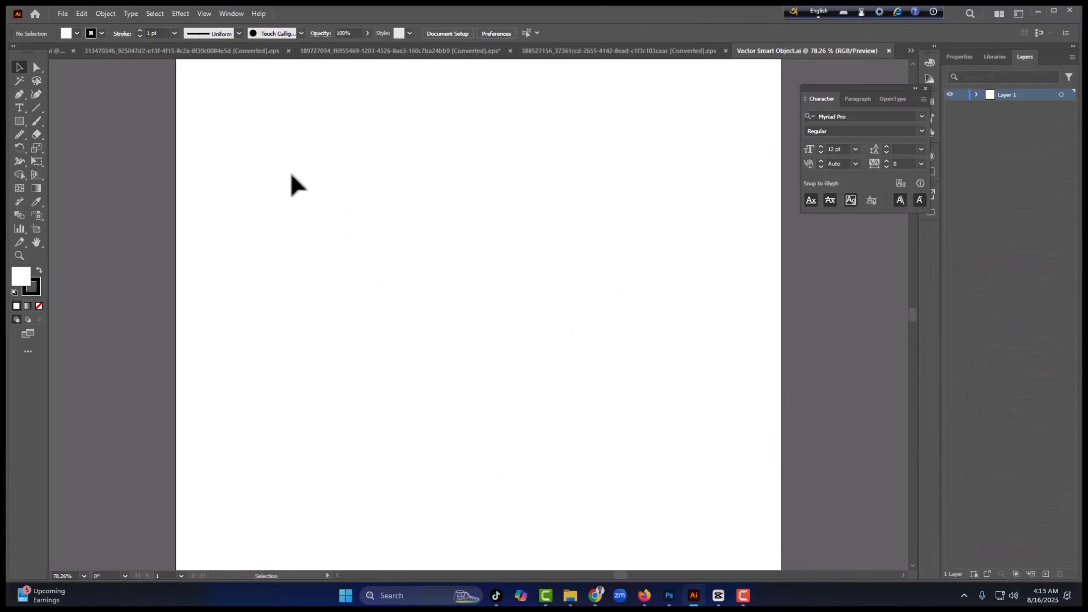
# Step: Select all of the Bengali title lettering with its flute and set the fill colour to black (000000)
pyautogui.moveTo(760, 452); pyautogui.dragTo(765, 446)
pyautogui.click(64, 34)
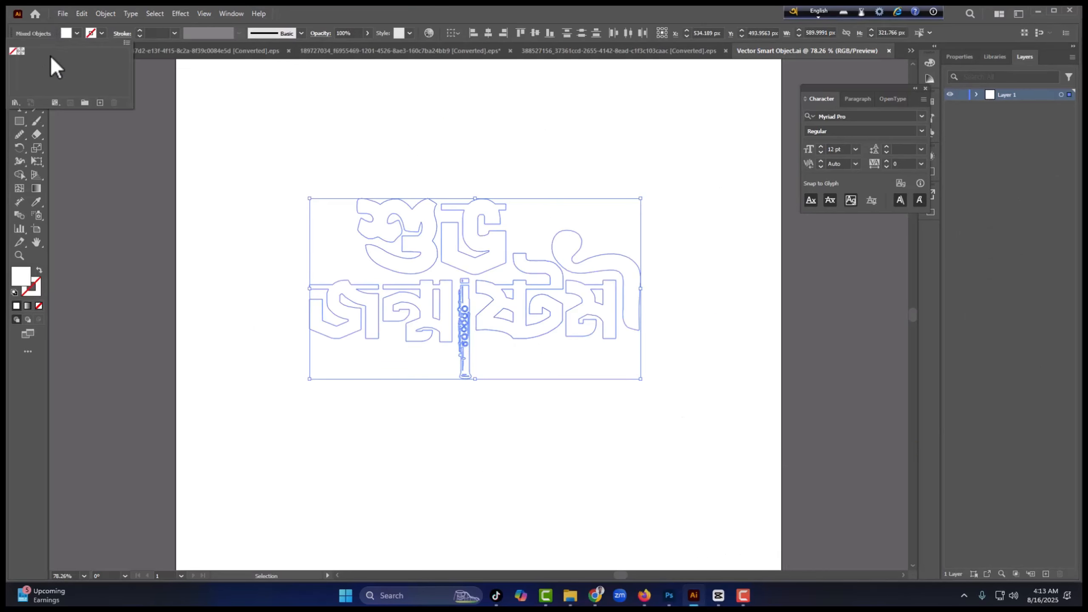
pyautogui.doubleClick(22, 278)
pyautogui.click(684, 423)
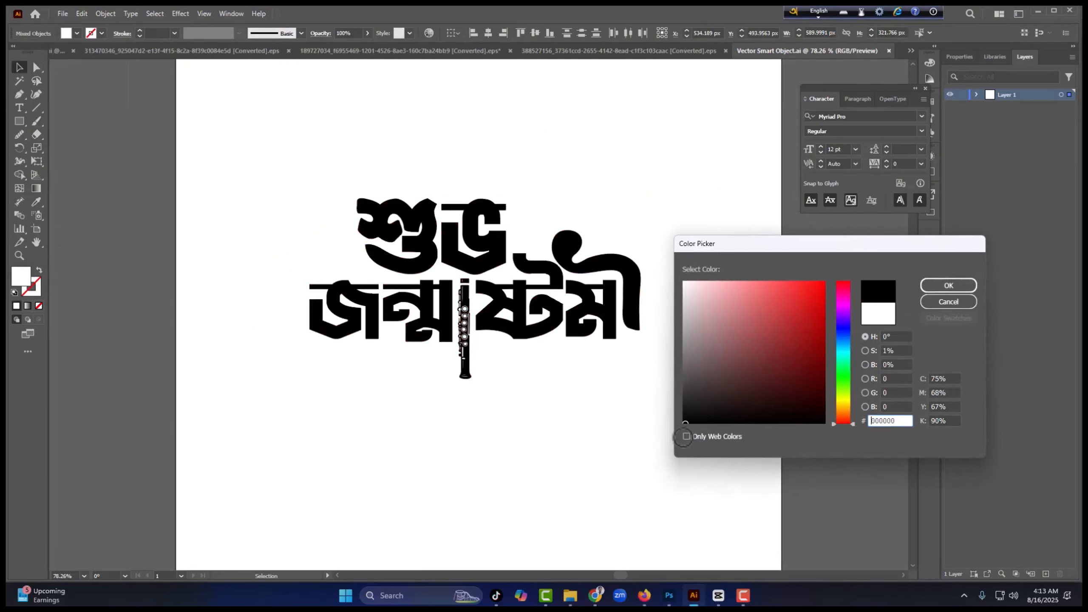
pyautogui.click(944, 285)
pyautogui.click(606, 148)
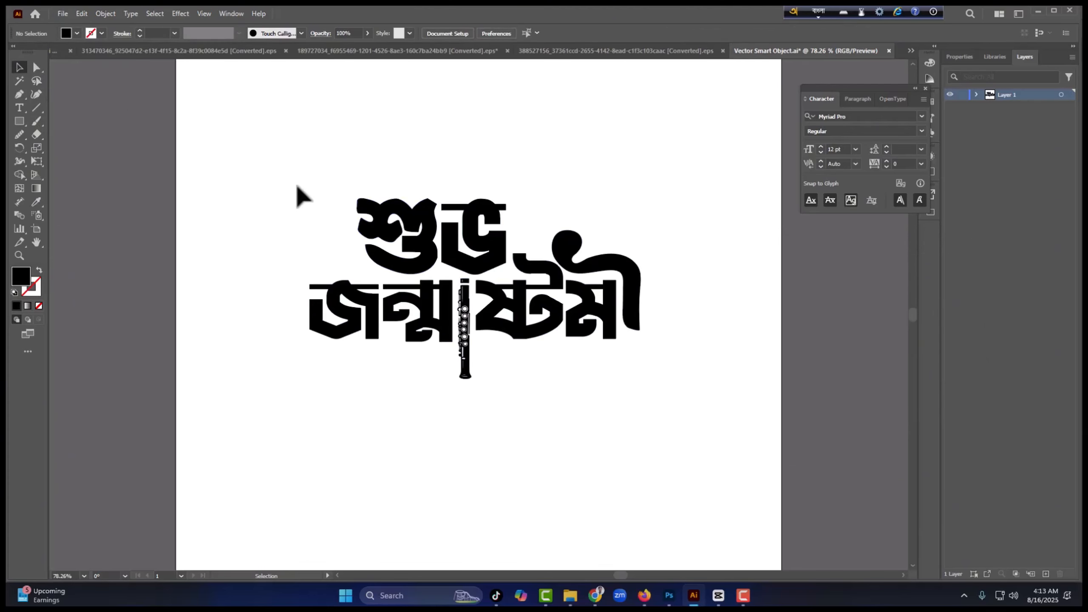
# Step: Examine the title's individual letter shapes by moving the last letter's long curved stroke above the lettering, and undo the move
pyautogui.moveTo(271, 174); pyautogui.dragTo(721, 428)
pyautogui.click(377, 156)
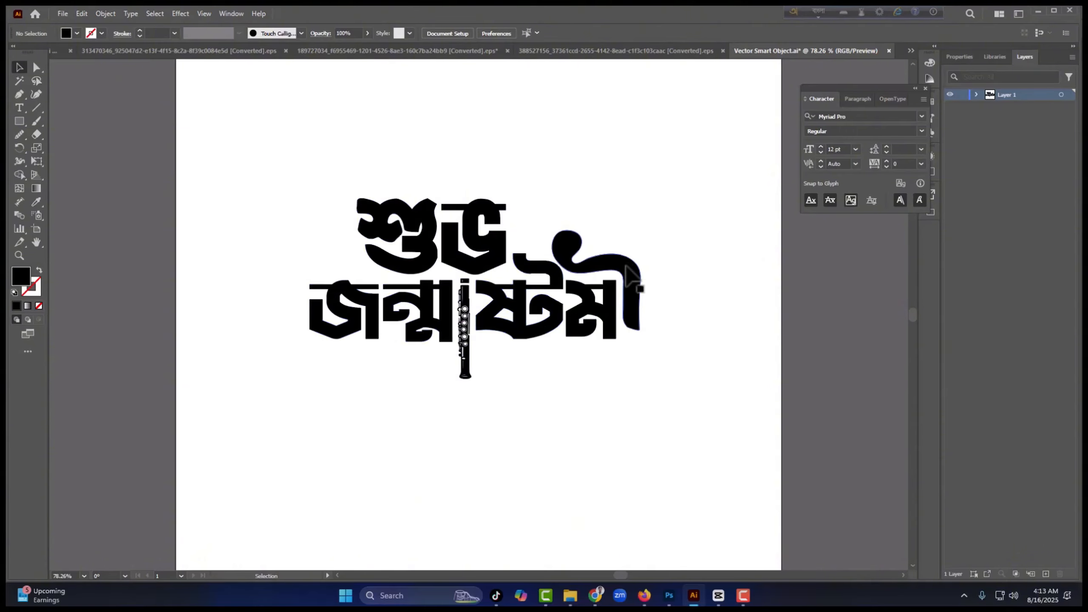
pyautogui.moveTo(618, 272)
pyautogui.mouseDown()
pyautogui.moveTo(657, 150)
pyautogui.moveTo(600, 182)
pyautogui.mouseUp()
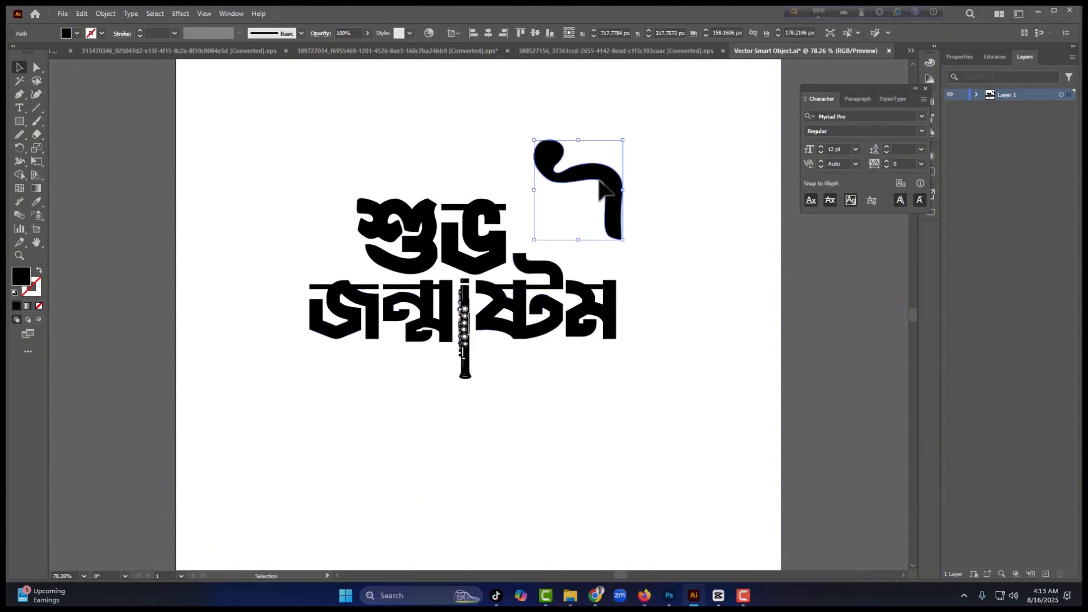
pyautogui.press('a')
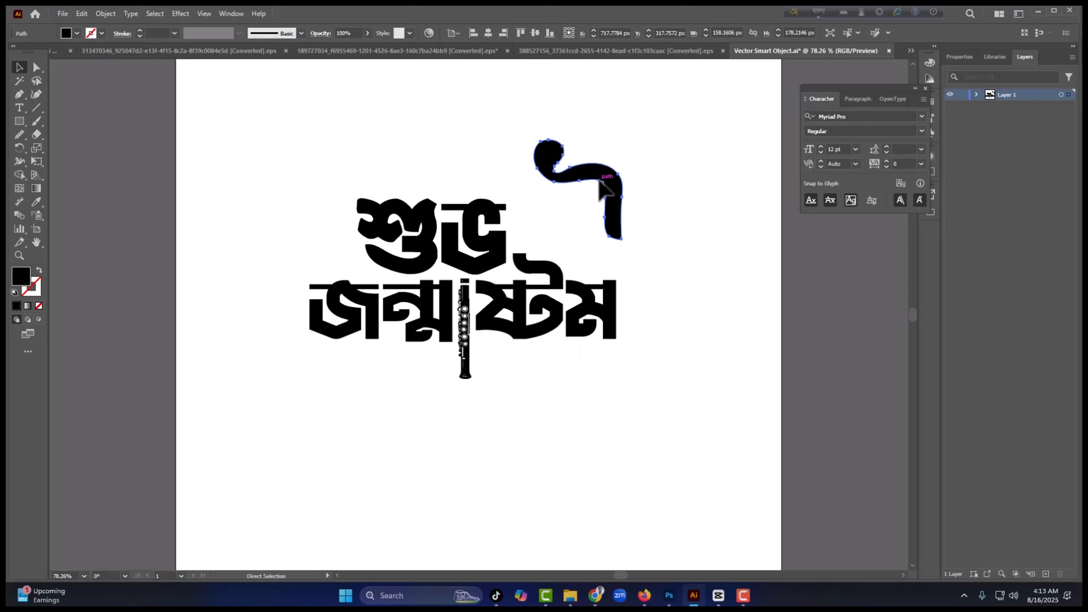
pyautogui.hotkey('ctrl', 'z')
pyautogui.click(506, 155)
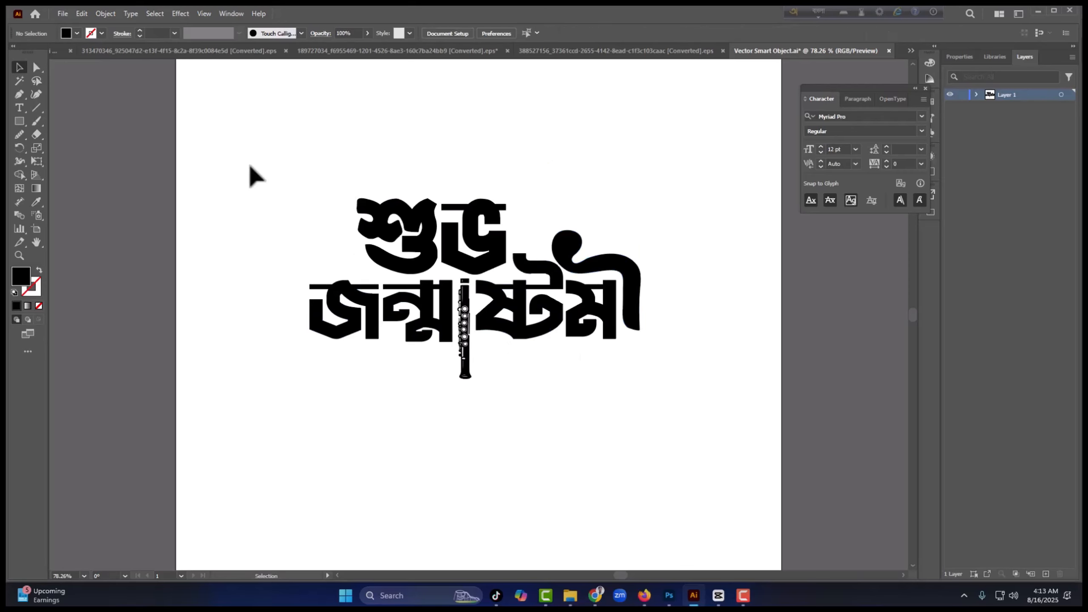
pyautogui.click(412, 227)
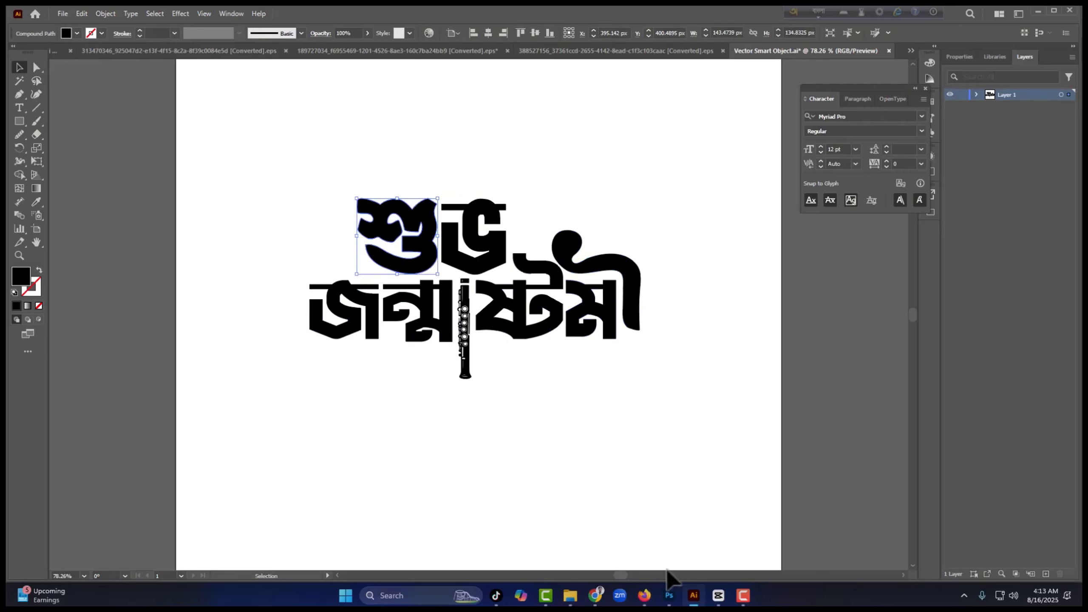
# Step: Examine the black scratch-stroke artwork in the 388527156 EPS file open in Illustrator, then return to Photoshop
pyautogui.click(674, 599)
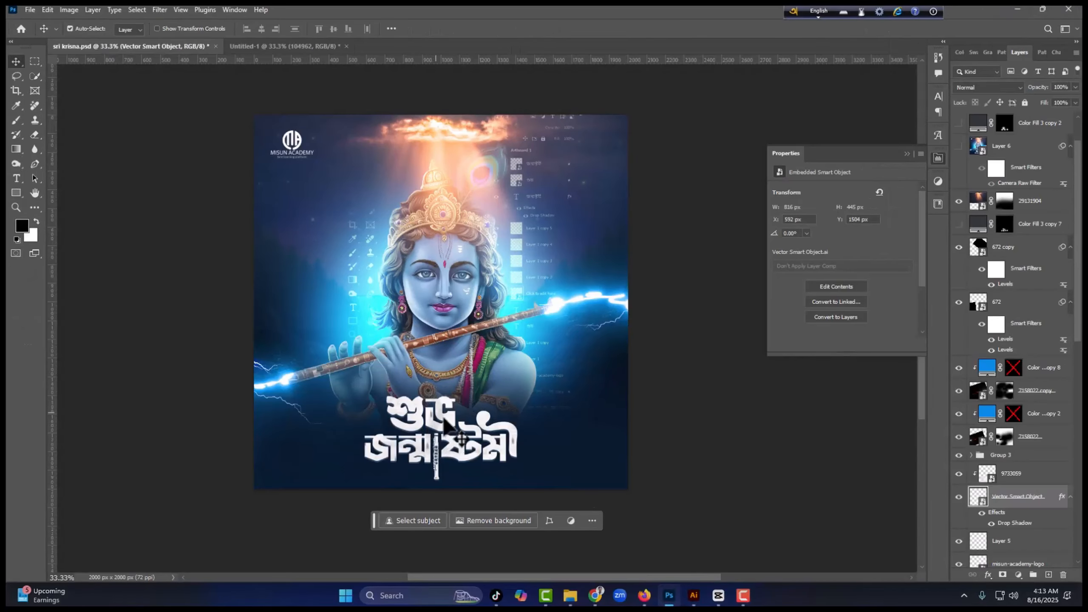
pyautogui.moveTo(694, 596)
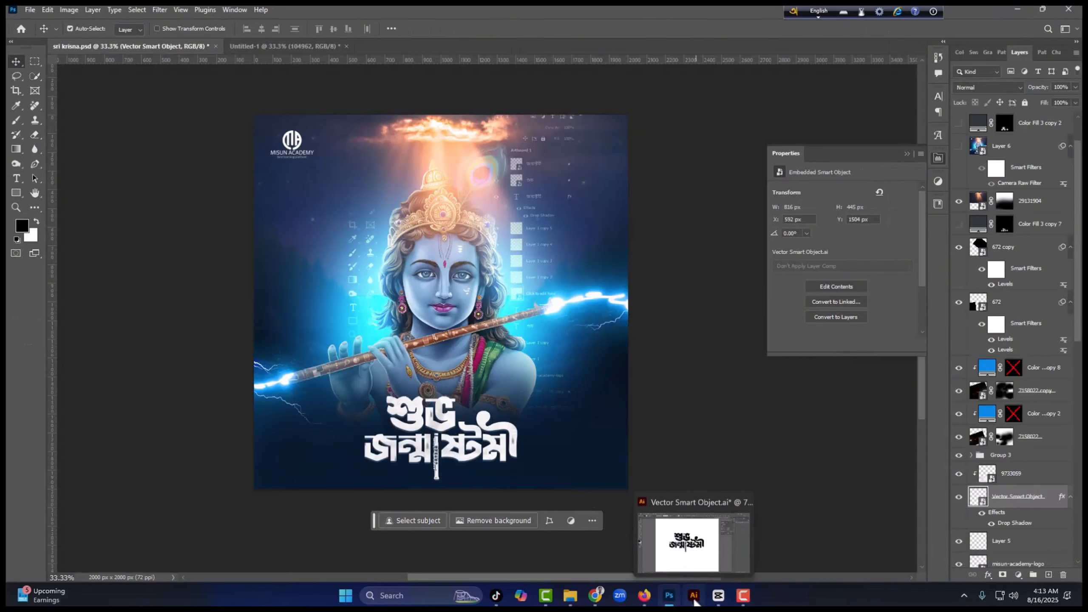
pyautogui.click(695, 566)
pyautogui.click(646, 53)
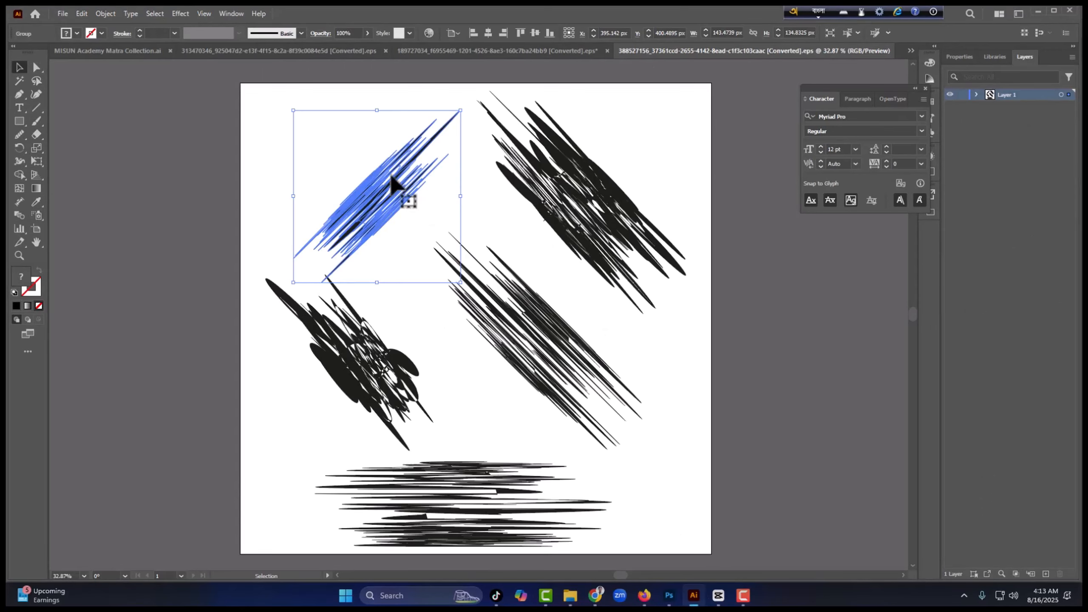
pyautogui.hotkey('ctrl', 'a')
pyautogui.click(670, 596)
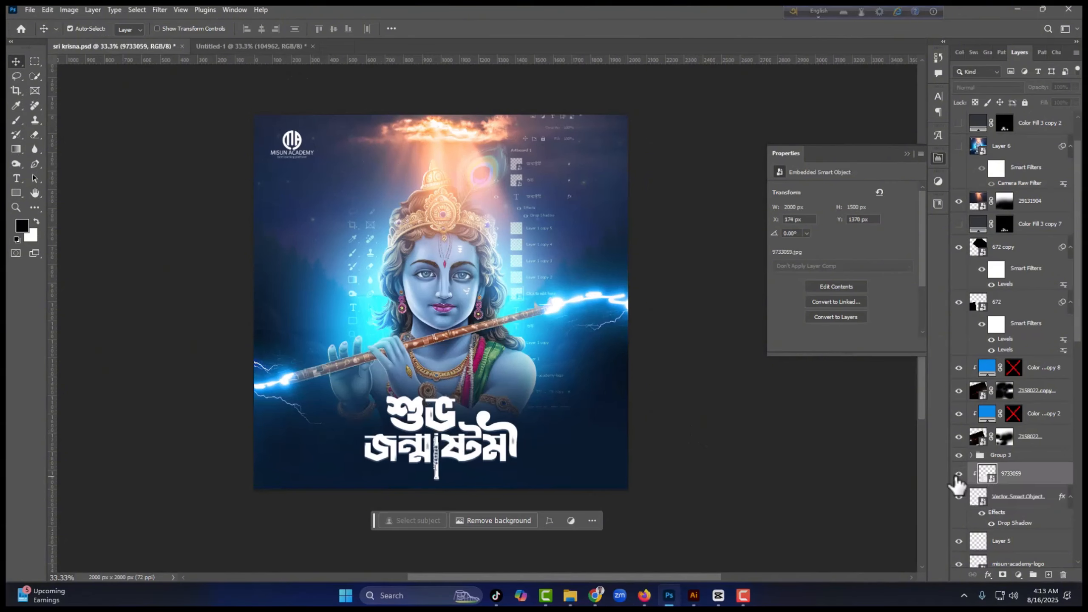
# Step: Copy the title's Vector Smart Object, its clipped 9733059 texture and Group 3 from sri krisna.psd to the top of Untitled-1's layer stack
pyautogui.click(995, 478)
pyautogui.keyDown('ctrl'); pyautogui.click(1007, 510); pyautogui.keyUp('ctrl')
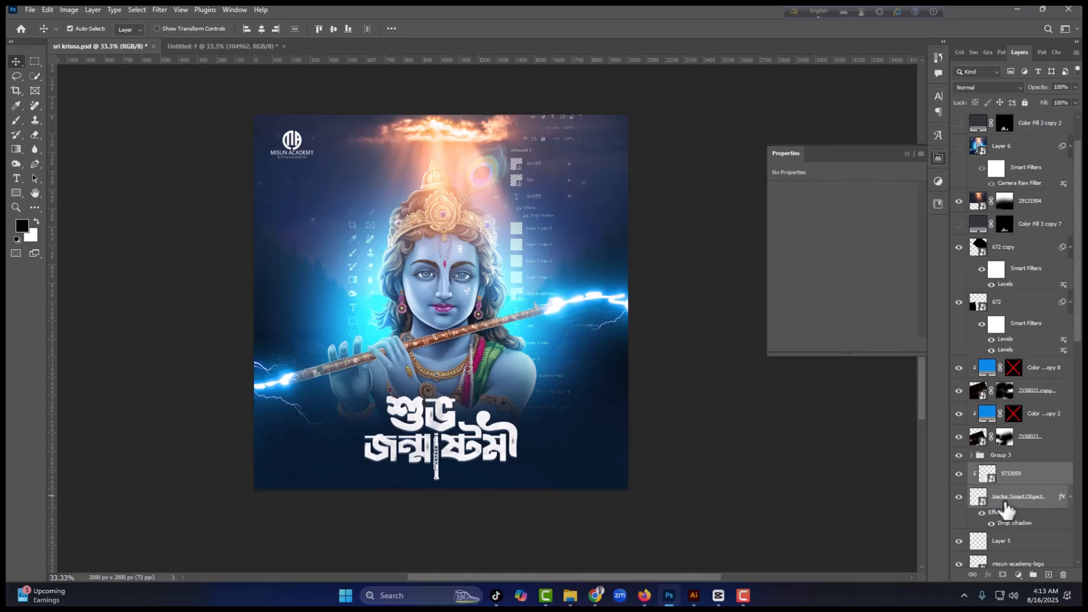
pyautogui.scroll(-2, 986, 500)
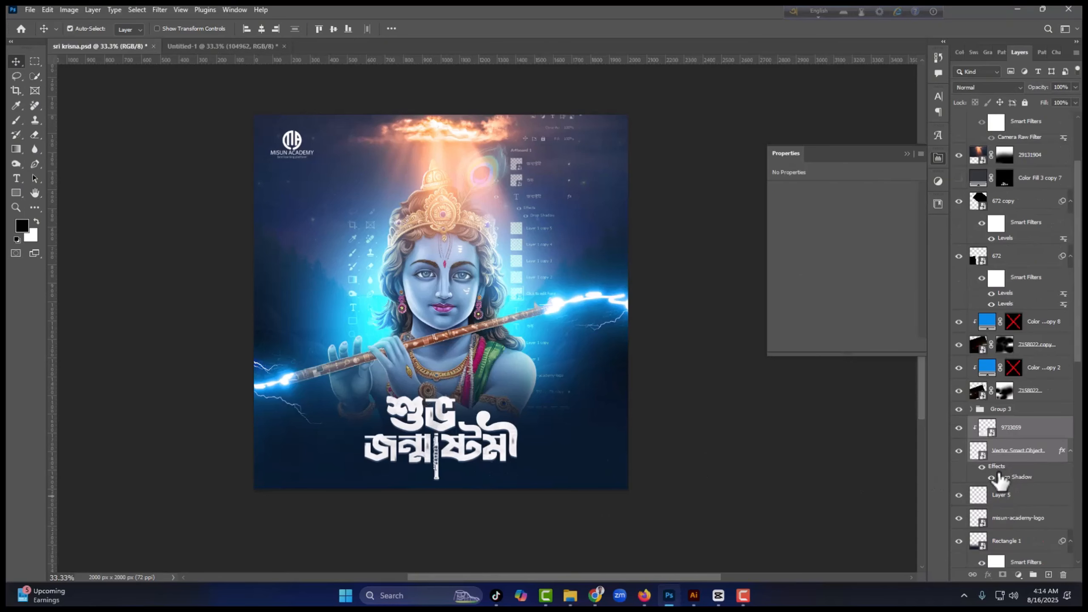
pyautogui.keyDown('ctrl'); pyautogui.click(1004, 409); pyautogui.keyUp('ctrl')
pyautogui.click(266, 47)
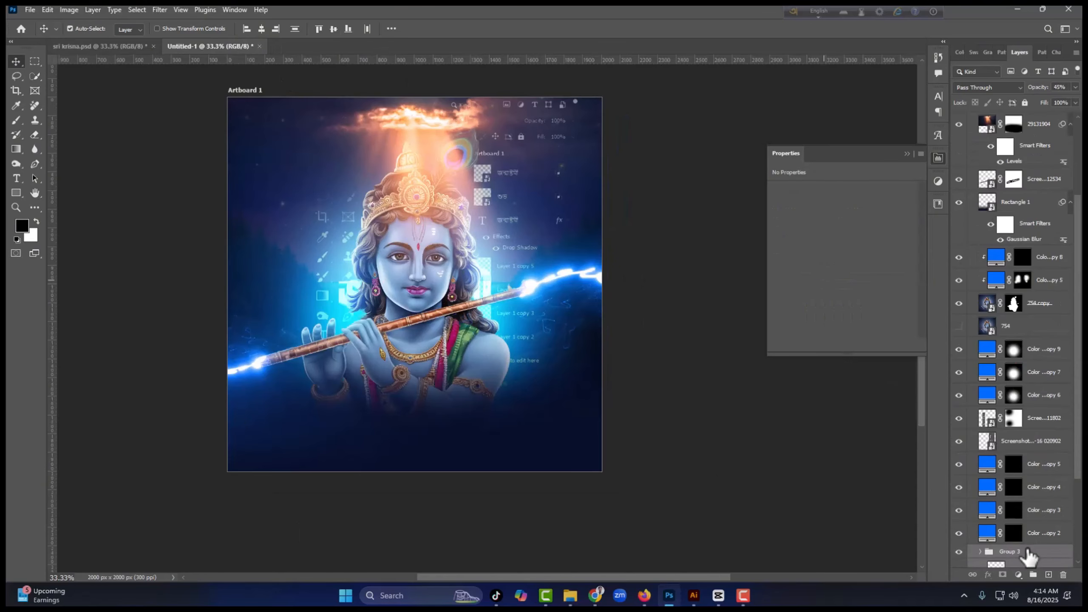
pyautogui.moveTo(1028, 552); pyautogui.dragTo(1026, 121)
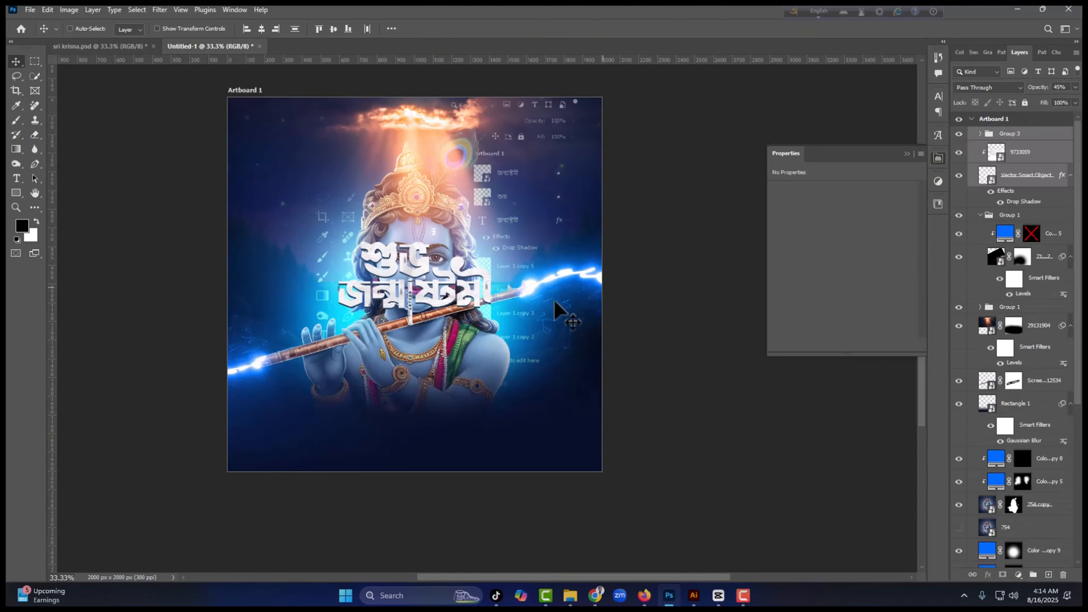
# Step: Move the Bengali title with its texture and group straight down below the flute, near the poster's lower edge
pyautogui.hotkey('ctrl', 't')
pyautogui.moveTo(415, 318); pyautogui.dragTo(415, 416)
pyautogui.click(560, 29)
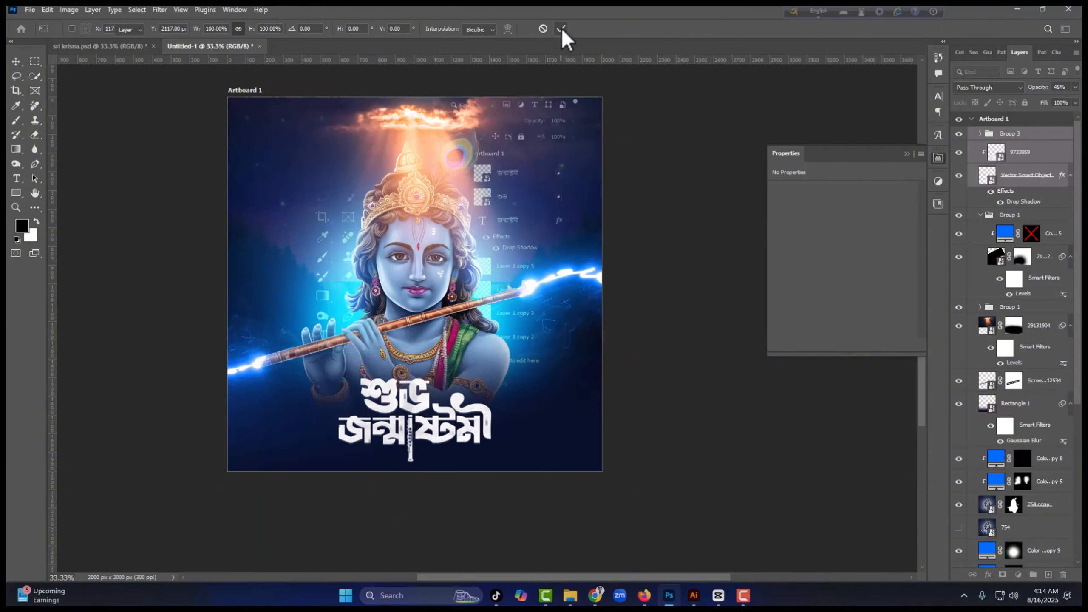
# Step: Examine how the glow and merged layers were built in sri krisna.psd by stepping back and forward through its edit history
pyautogui.click(120, 47)
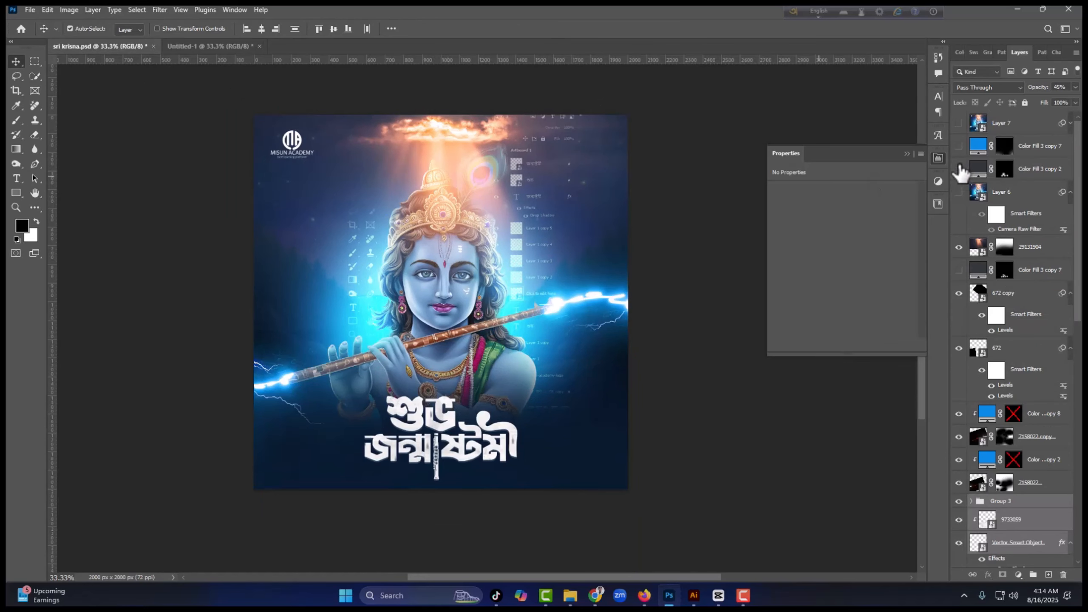
pyautogui.click(471, 261)
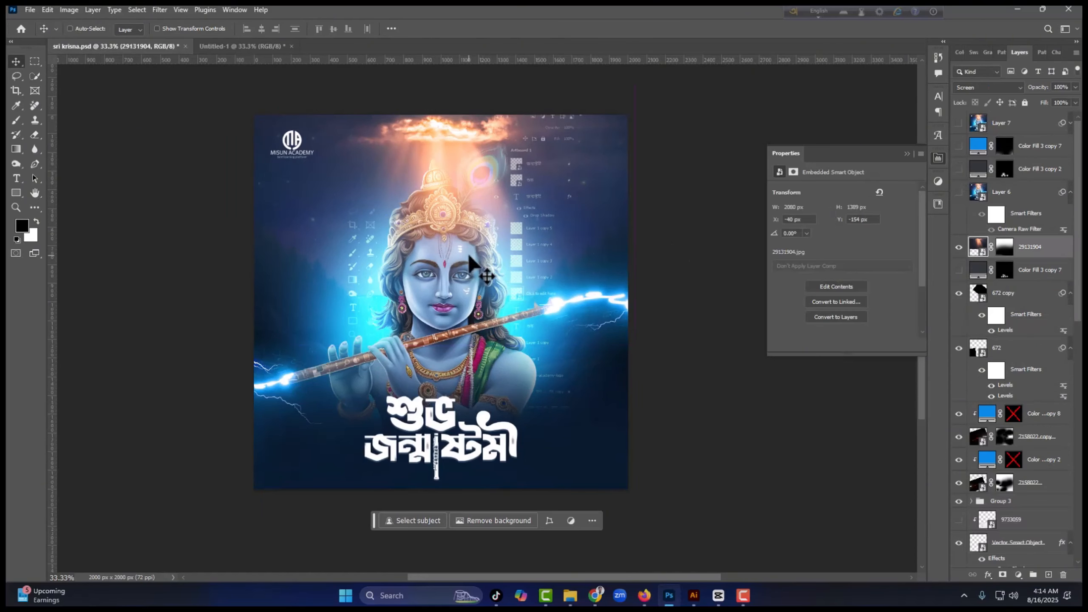
pyautogui.hotkey('ctrl', 'z')
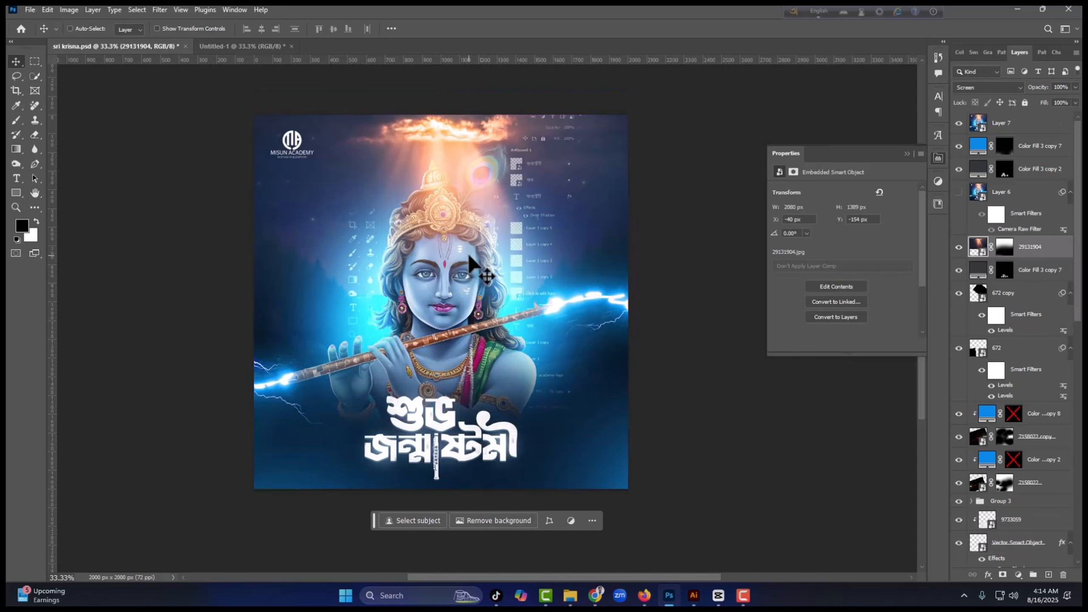
pyautogui.hotkey('ctrl', 'z')
pyautogui.hotkey('ctrl', 'z')
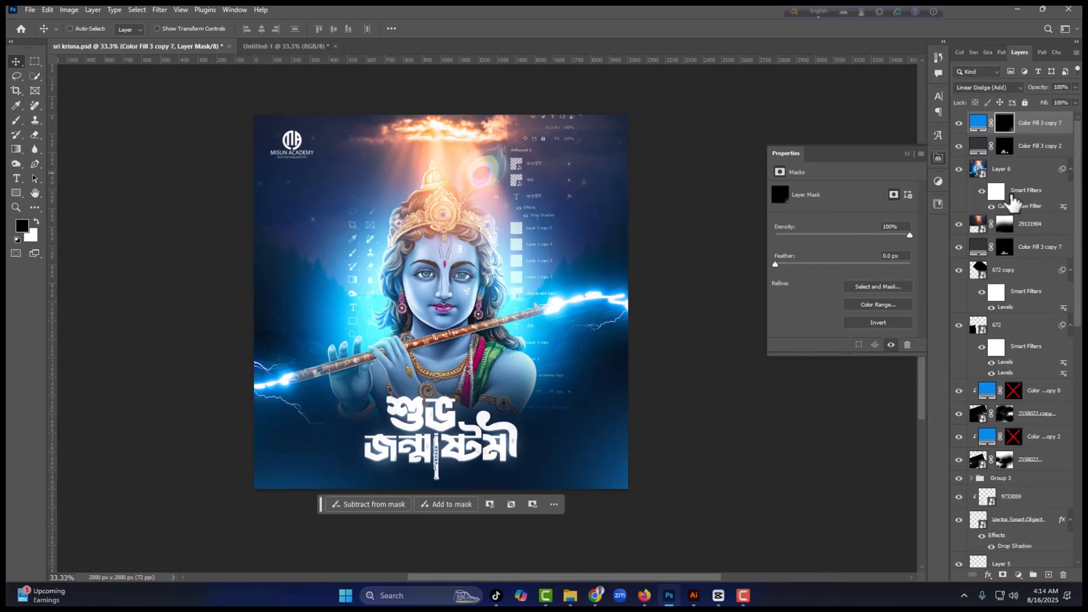
pyautogui.hotkey('ctrl', 'z')
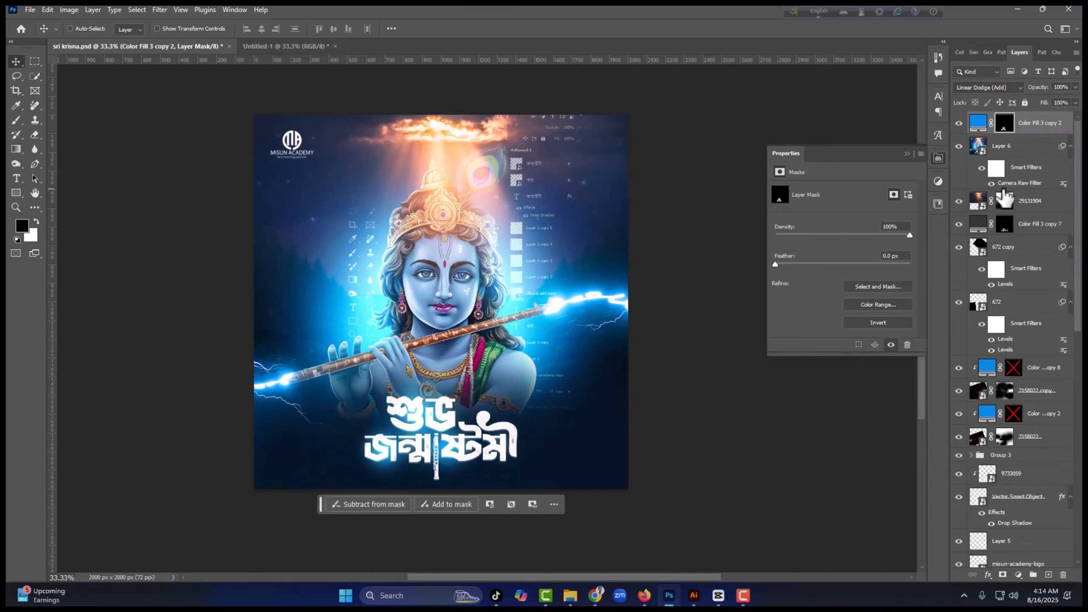
pyautogui.hotkey('ctrl', 'z')
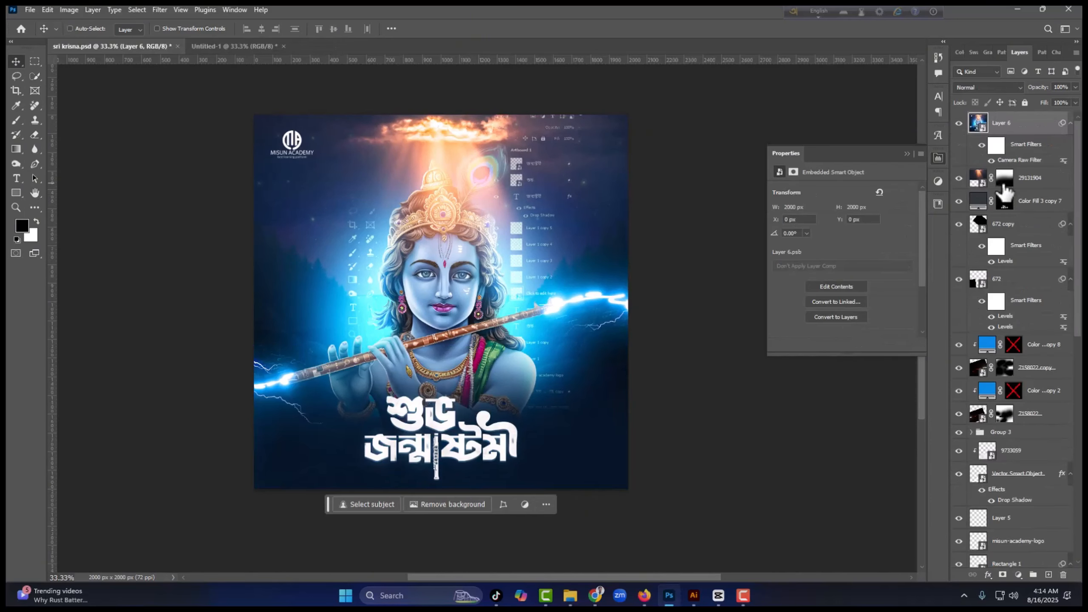
pyautogui.hotkey('ctrl', 'shift', 'z')
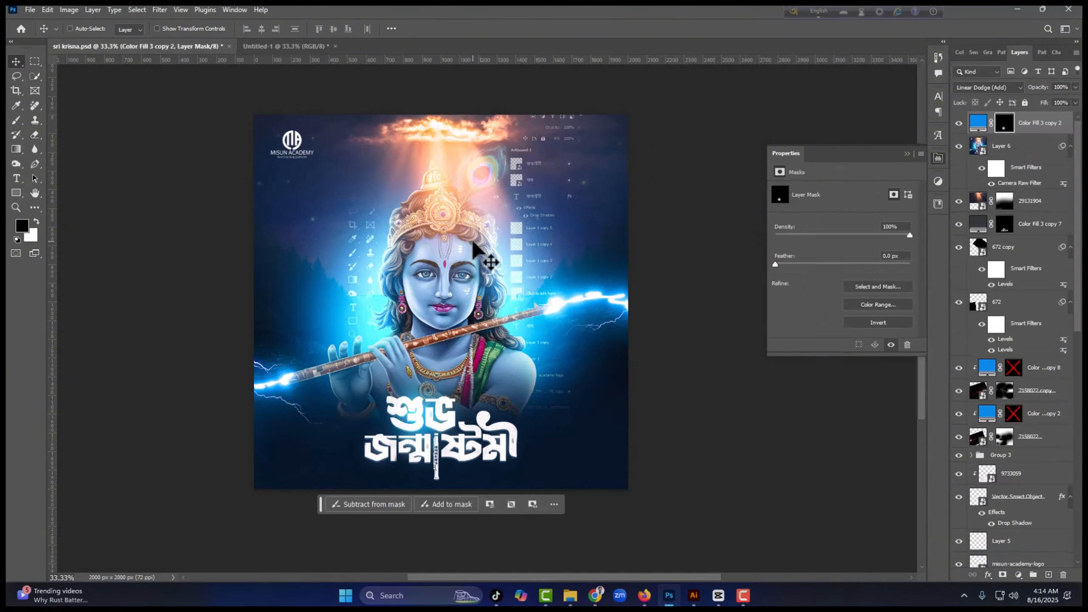
pyautogui.hotkey('ctrl', 'shift', 'z')
pyautogui.hotkey('ctrl', 'shift', 'z')
pyautogui.hotkey('ctrl', 'shift', 'z')
pyautogui.hotkey('ctrl', 'shift', 'z')
pyautogui.hotkey('ctrl', 'shift', 'z')
pyautogui.hotkey('ctrl', 'shift', 'z')
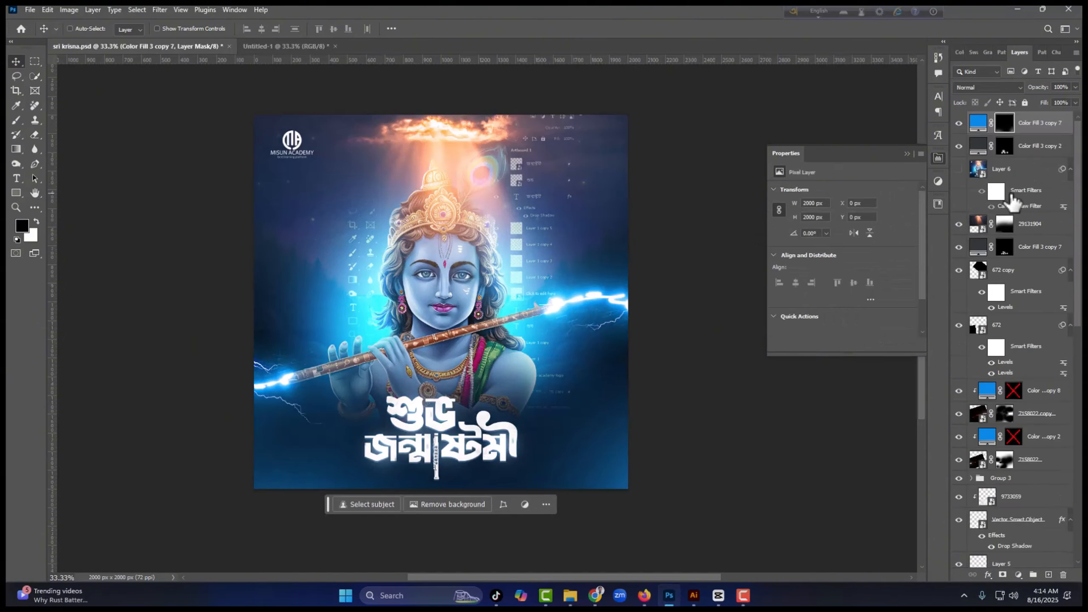
pyautogui.click(959, 146)
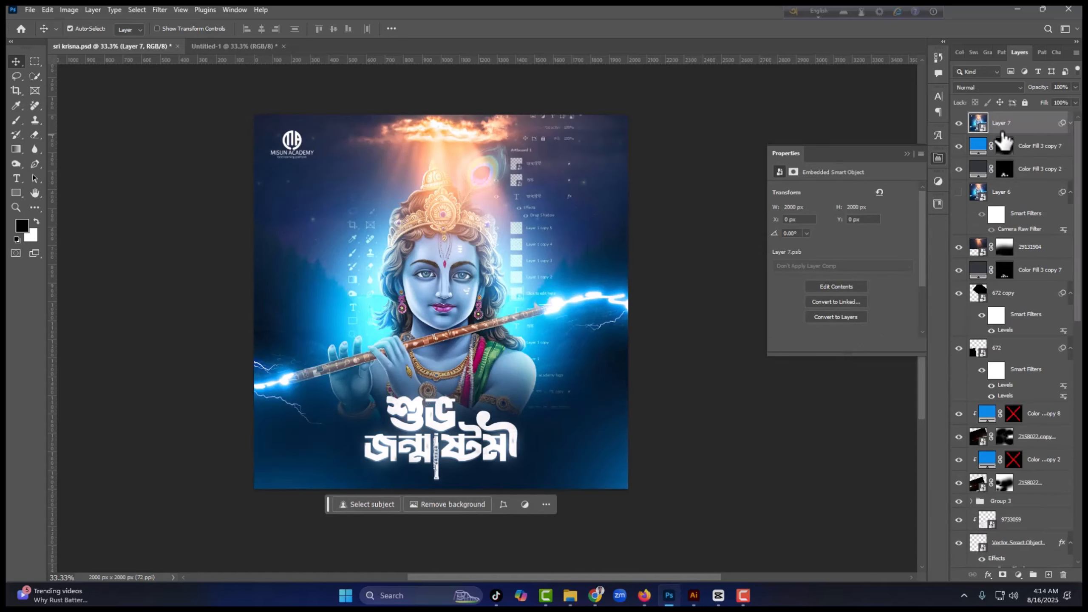
# Step: In Untitled-1, stamp all visible artwork into a new layer above Group 3 and convert it to a smart object
pyautogui.click(226, 47)
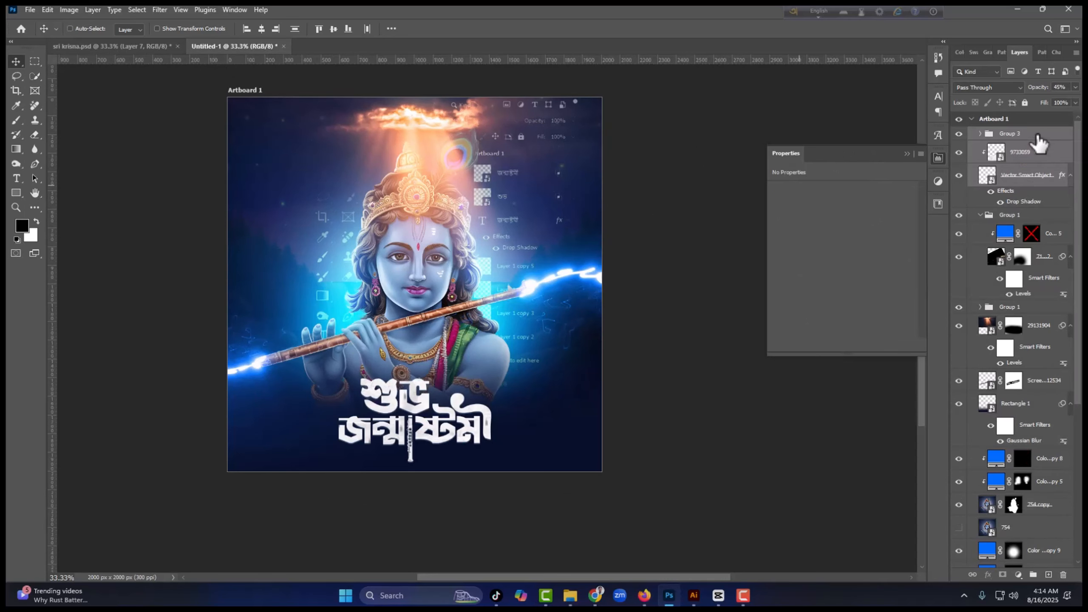
pyautogui.hotkey('ctrl', 'v')
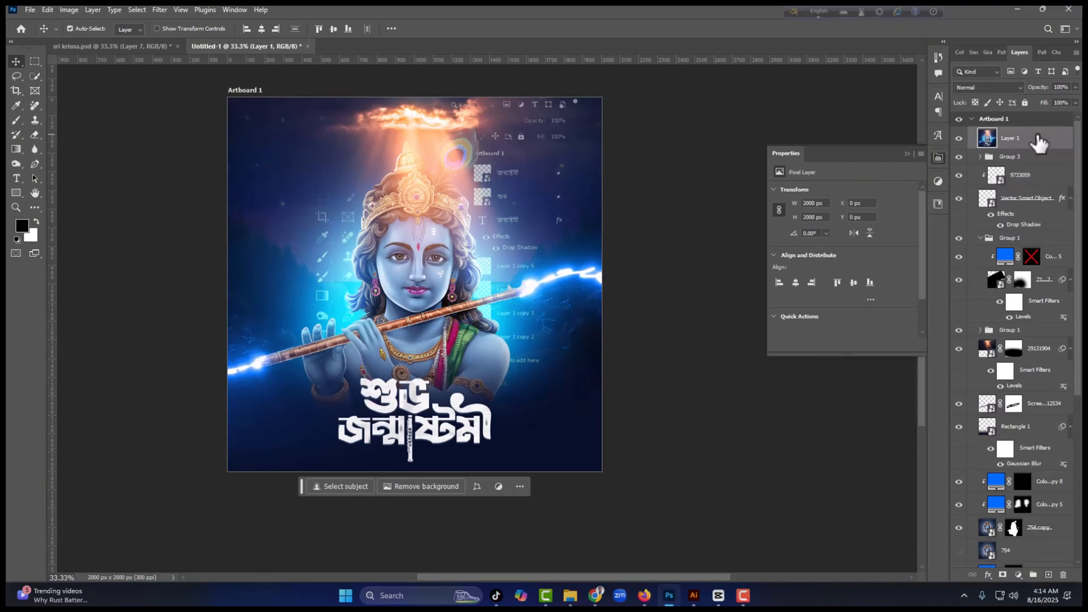
pyautogui.rightClick(1040, 142)
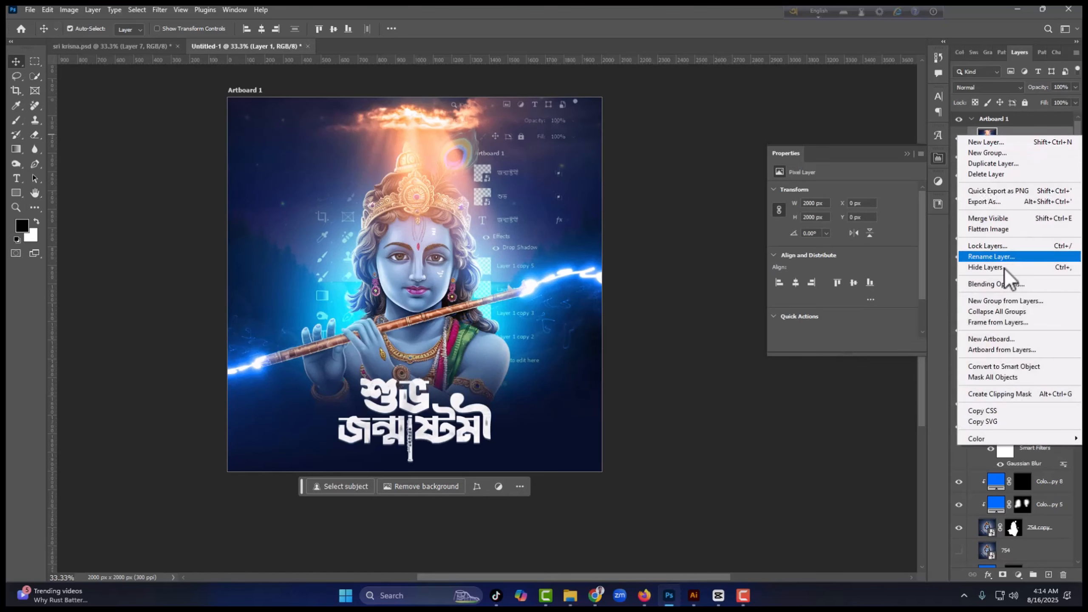
pyautogui.click(996, 371)
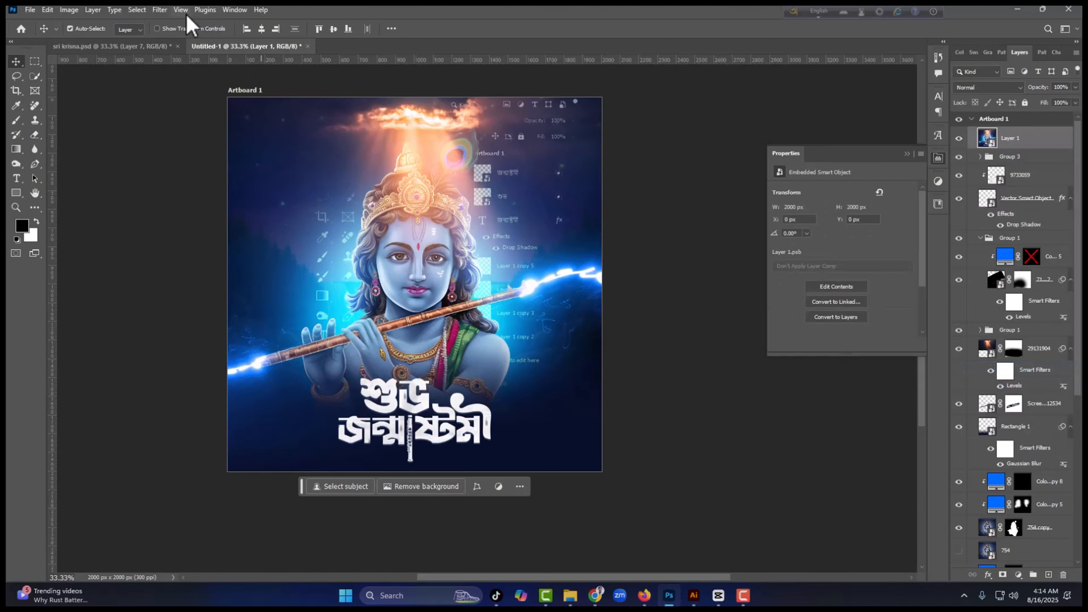
# Step: Open the Camera Raw Filter on the stamped layer and set Texture +10, Clarity +12, Dehaze +9, Vignette -6 with Highlights 8, and Grain 10
pyautogui.click(161, 10)
pyautogui.click(165, 114)
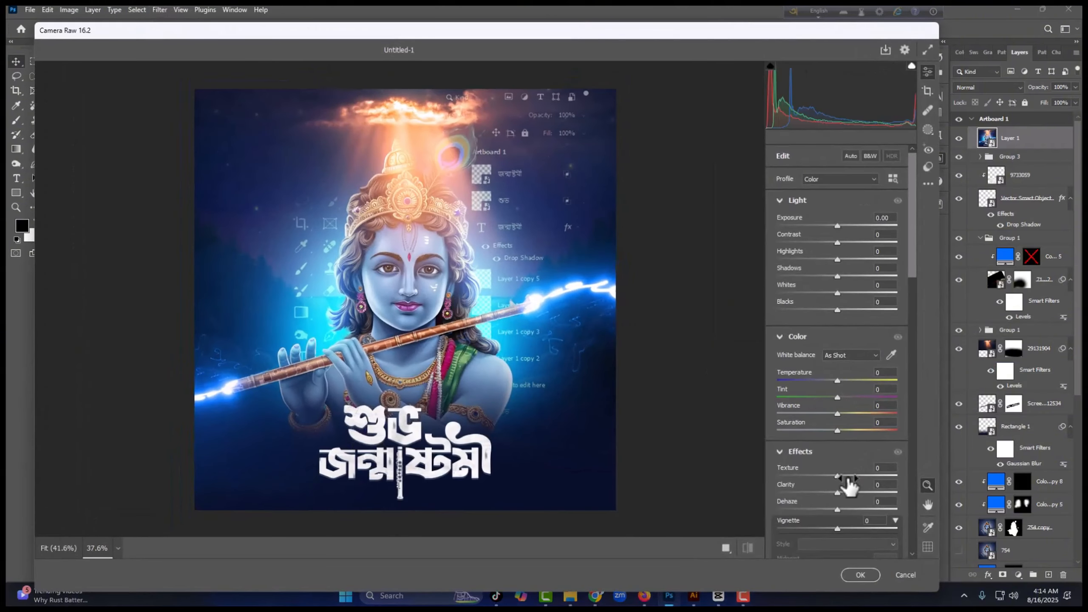
pyautogui.moveTo(843, 494); pyautogui.dragTo(847, 497)
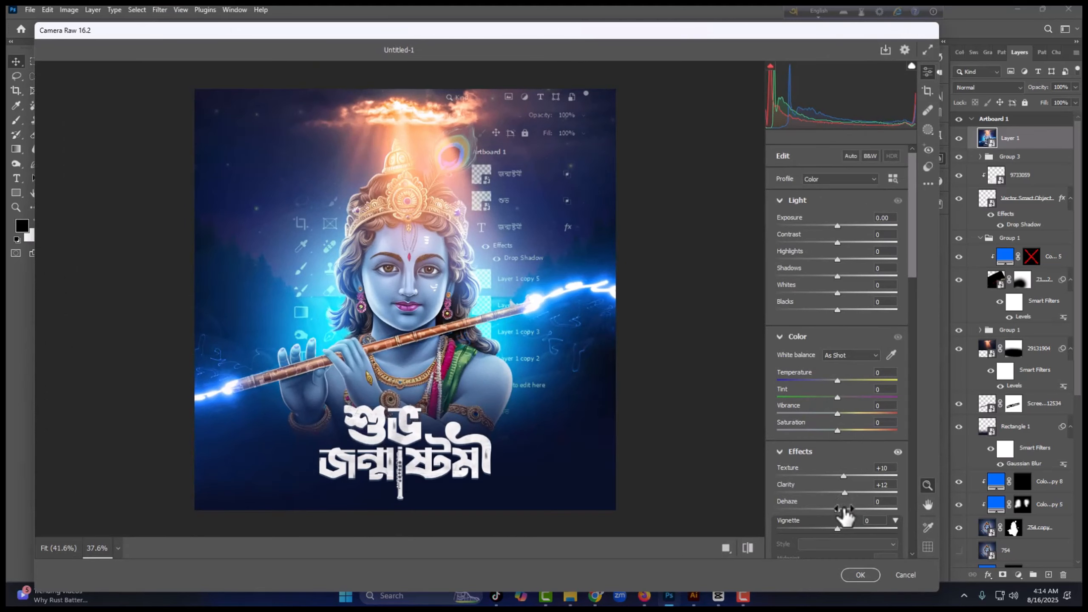
pyautogui.scroll(-2, 846, 499)
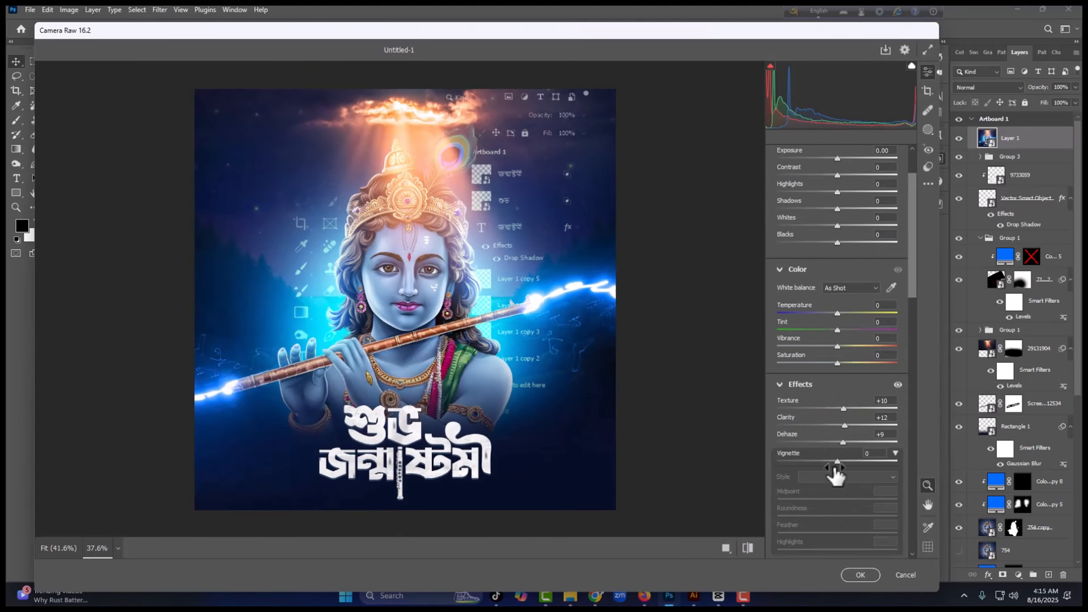
pyautogui.moveTo(837, 463); pyautogui.dragTo(834, 463)
pyautogui.scroll(-3, 835, 468)
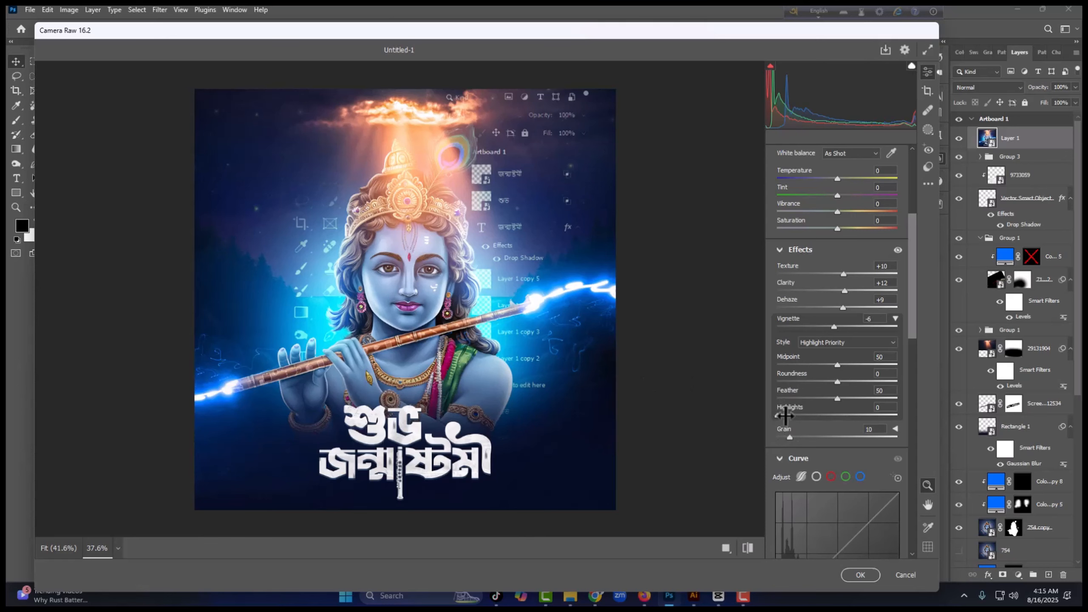
# Step: Set the Camera Raw curve's Highlights to +14, Lights to +14 and Shadows to +11, comparing before and after views side by side
pyautogui.scroll(-5, 786, 415)
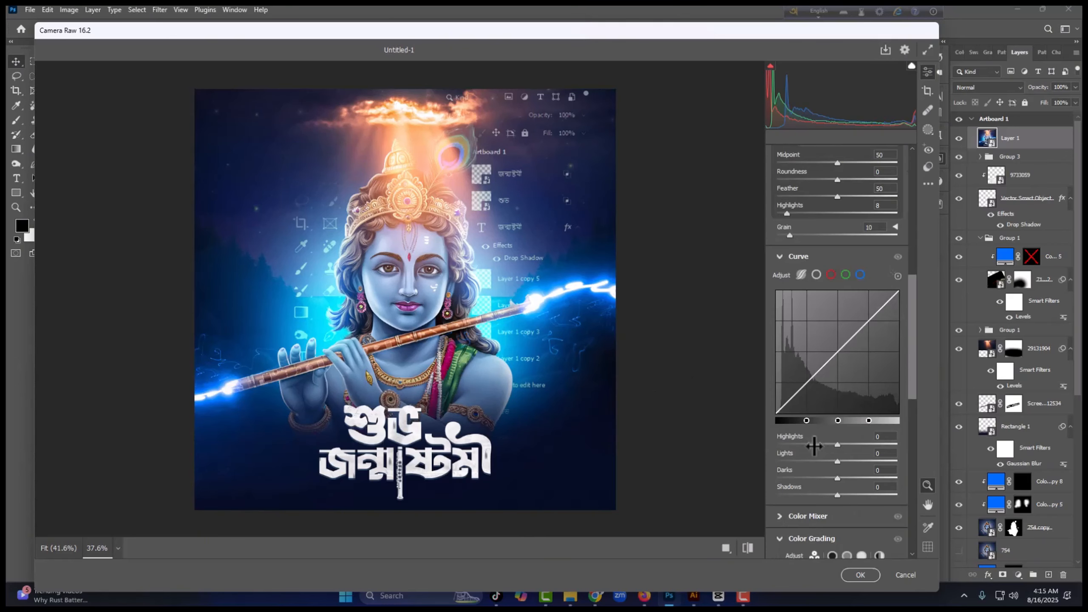
pyautogui.click(846, 446)
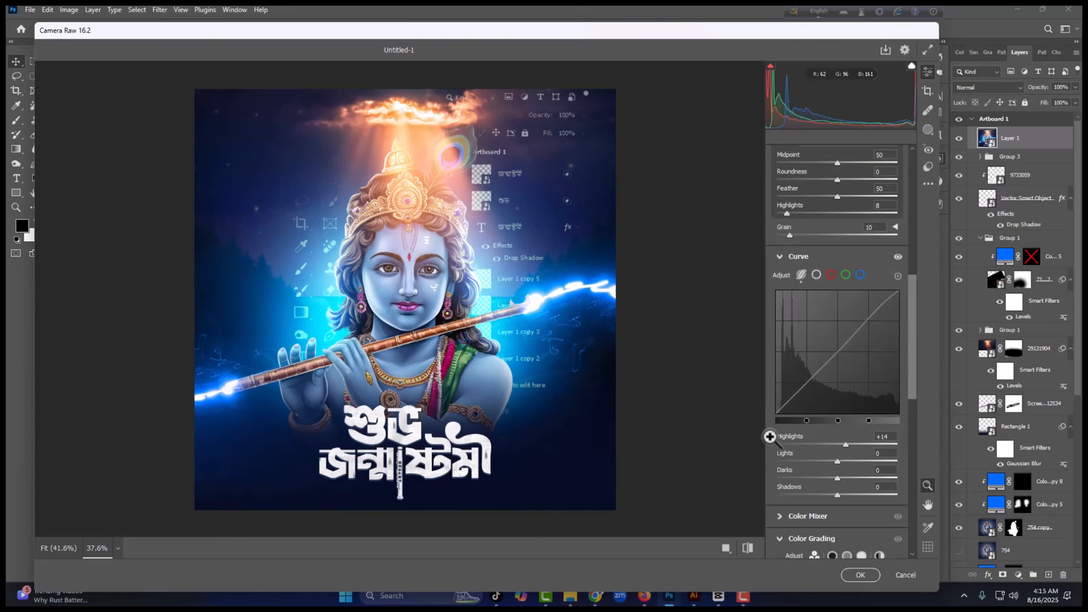
pyautogui.click(727, 551)
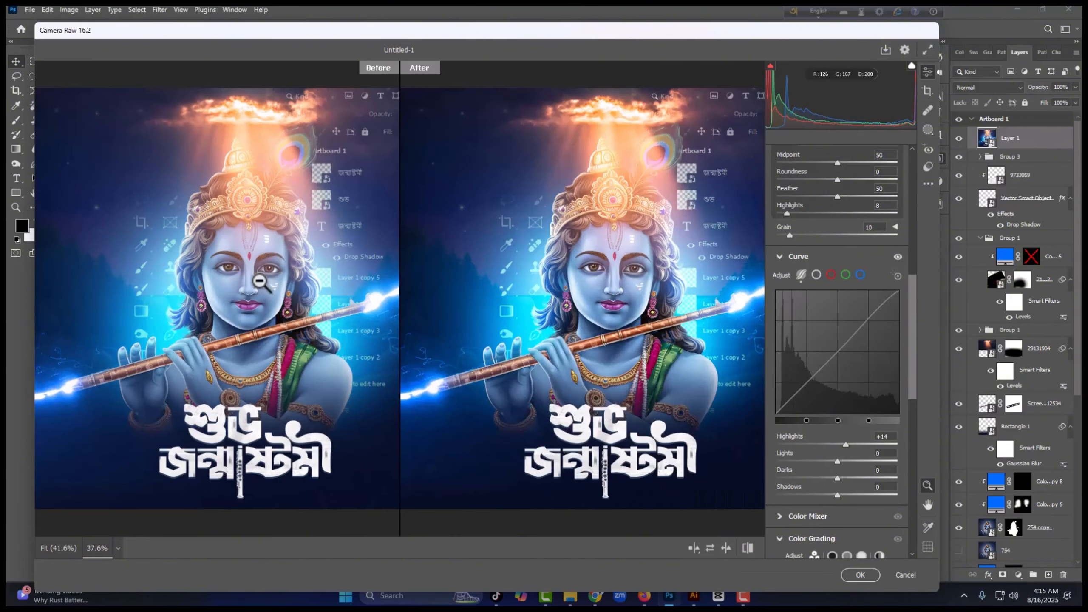
pyautogui.moveTo(261, 284); pyautogui.dragTo(292, 237)
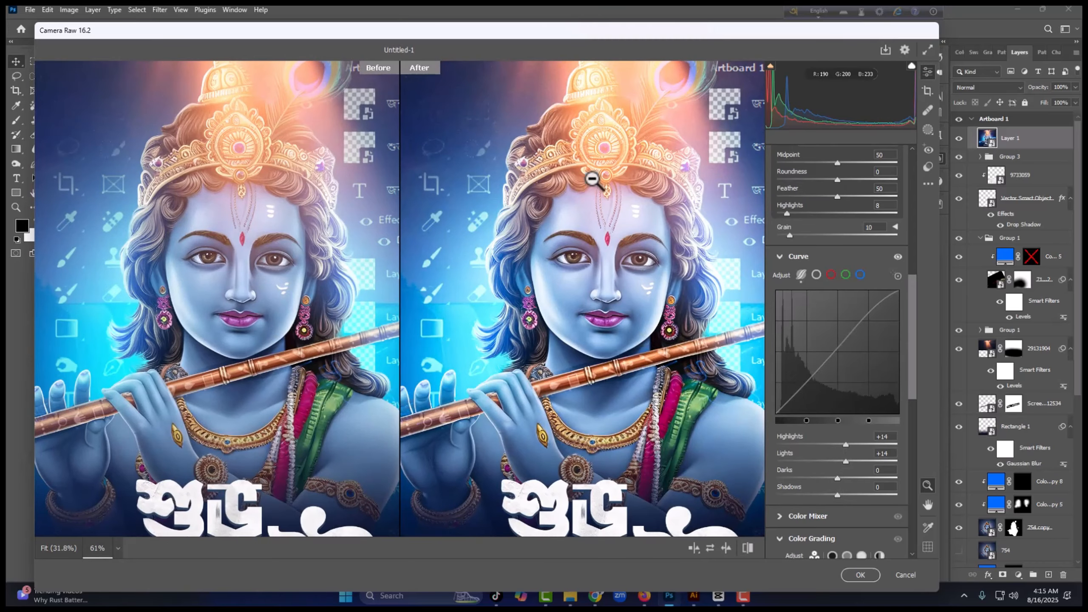
pyautogui.scroll(-3, 644, 250)
pyautogui.scroll(1, 639, 250)
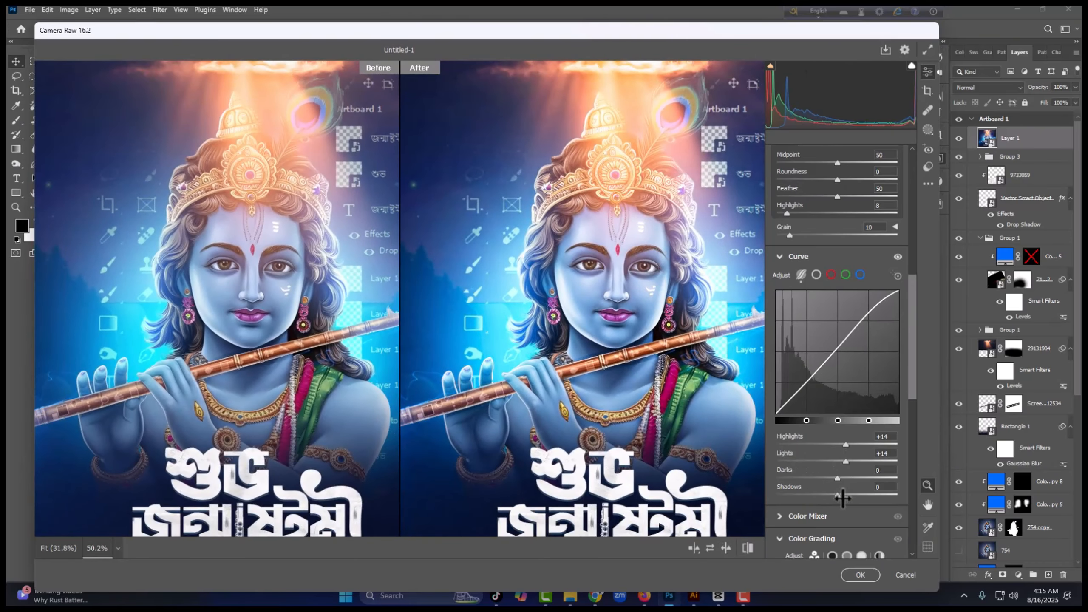
pyautogui.moveTo(837, 496); pyautogui.dragTo(844, 495)
# Step: Set Sharpening to 21 and apply the Camera Raw adjustments to the stamped poster layer
pyautogui.scroll(-3, 842, 489)
pyautogui.scroll(-4, 840, 489)
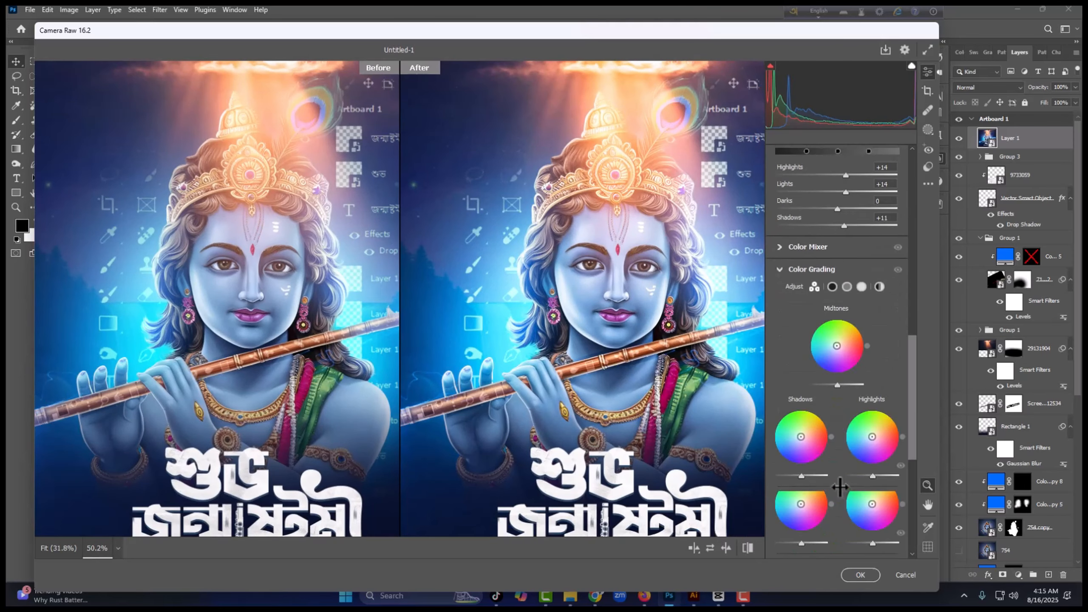
pyautogui.moveTo(656, 445); pyautogui.dragTo(512, 368)
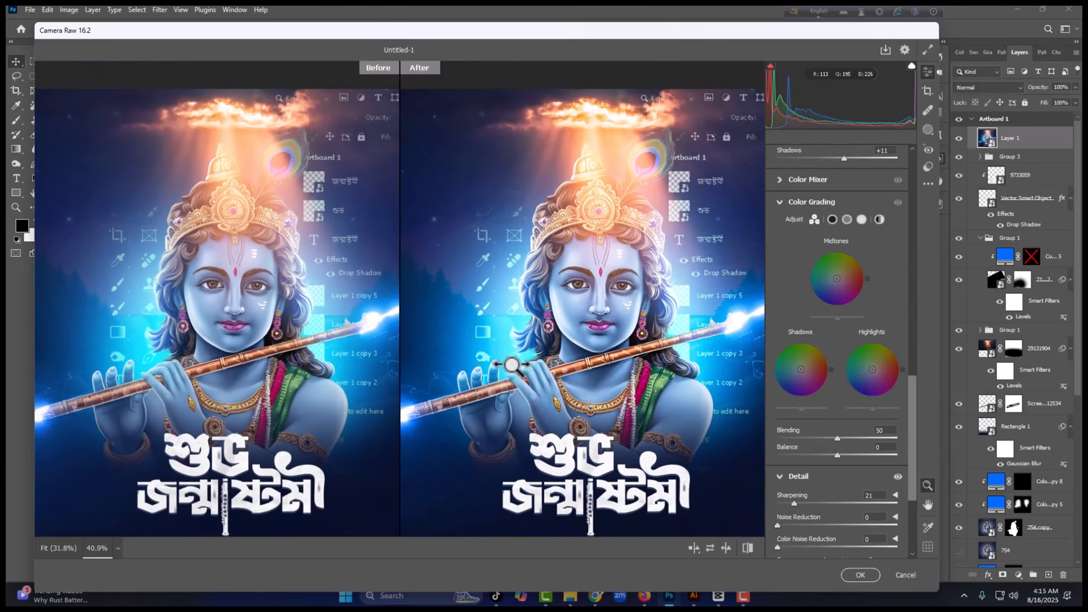
pyautogui.click(860, 575)
pyautogui.scroll(2, 417, 268)
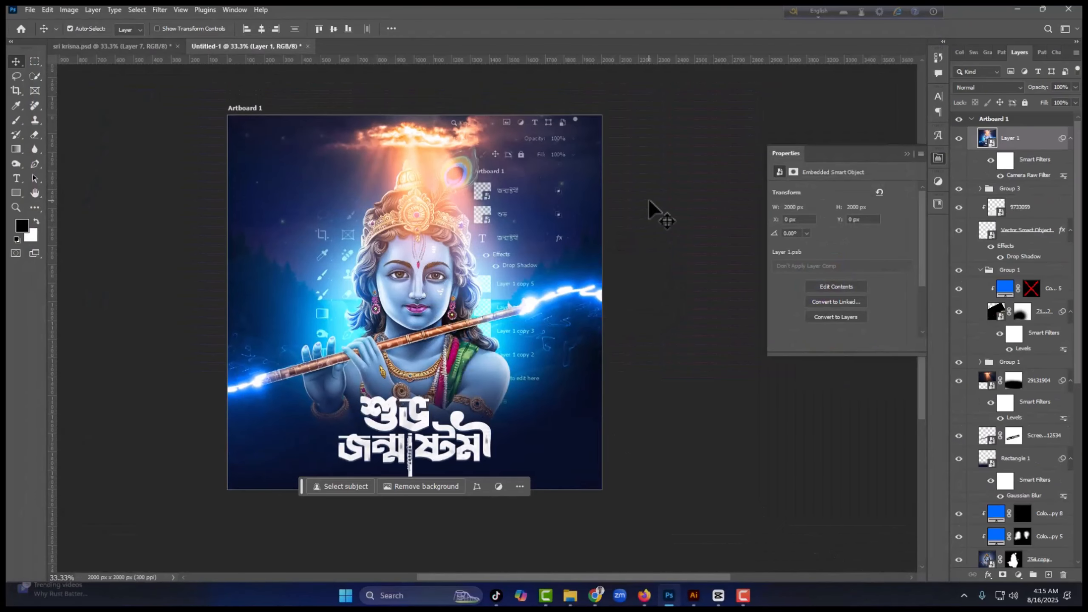
pyautogui.scroll(-1, 376, 221)
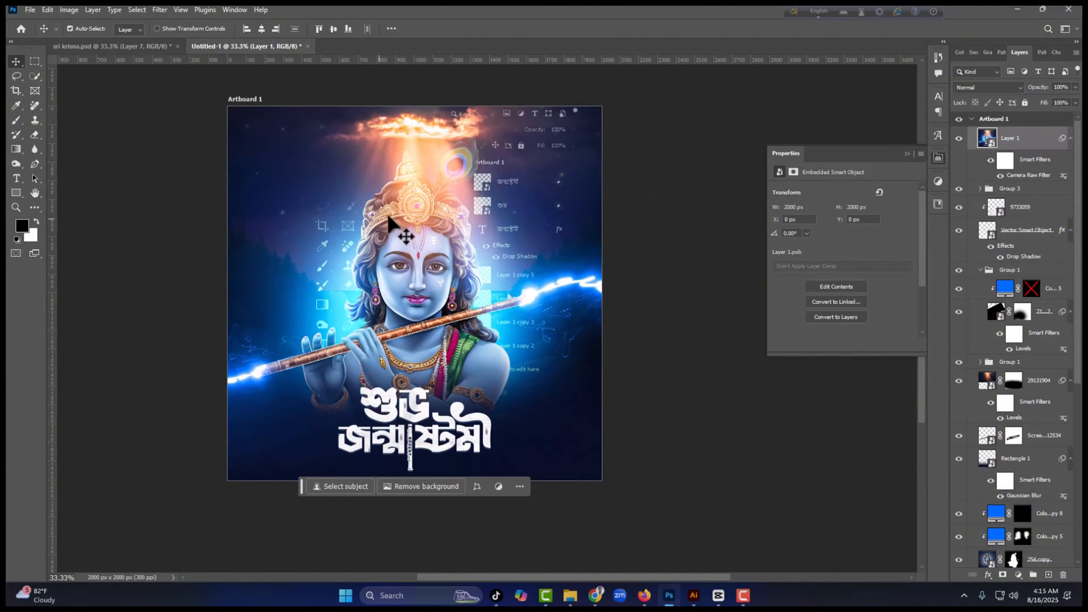
pyautogui.scroll(1, 435, 190)
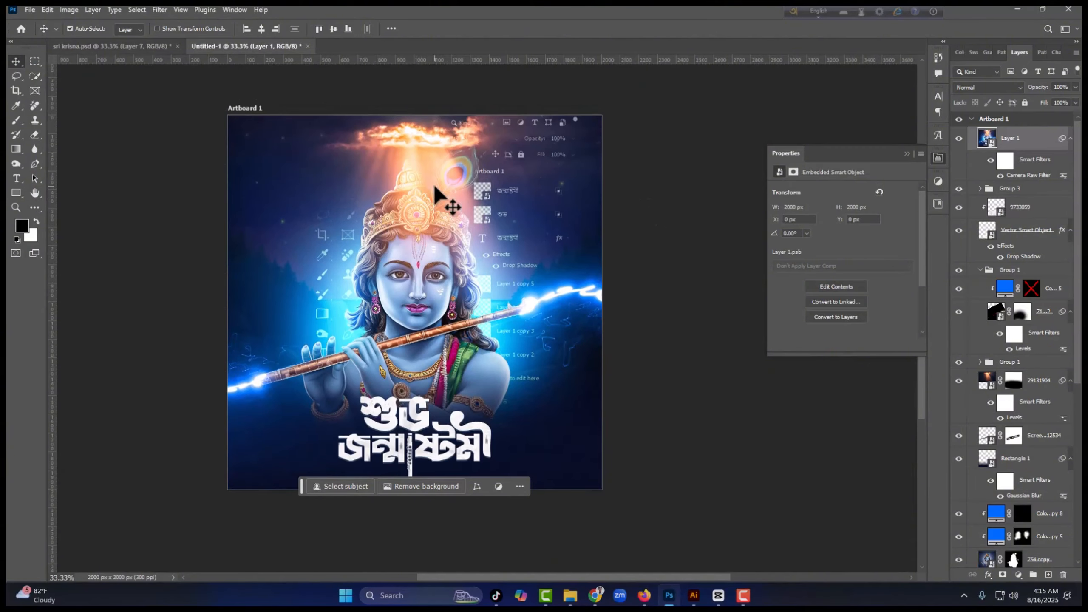